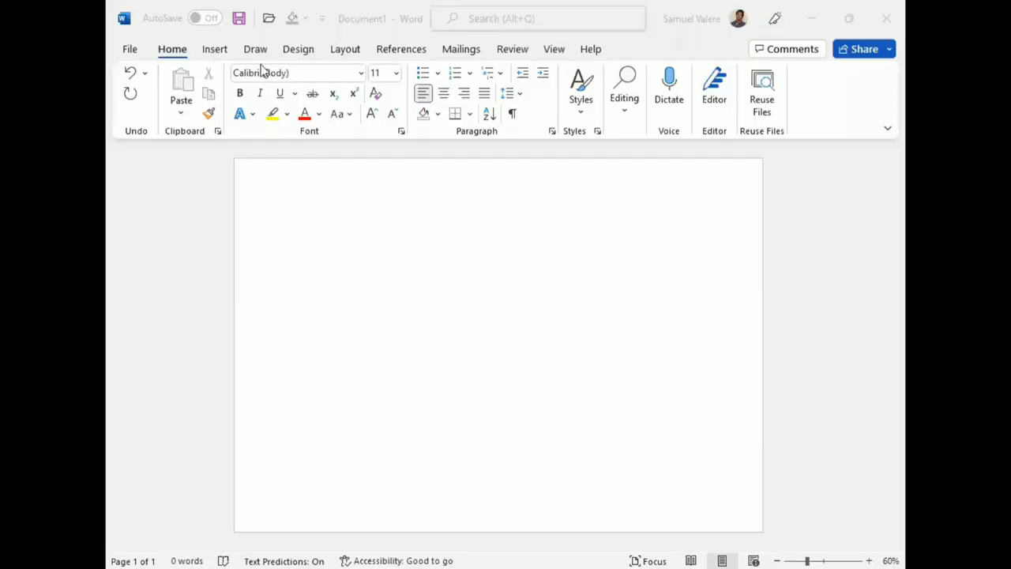
Open the Insert tab's Shapes gallery on the blank Document1 page.
click(215, 49)
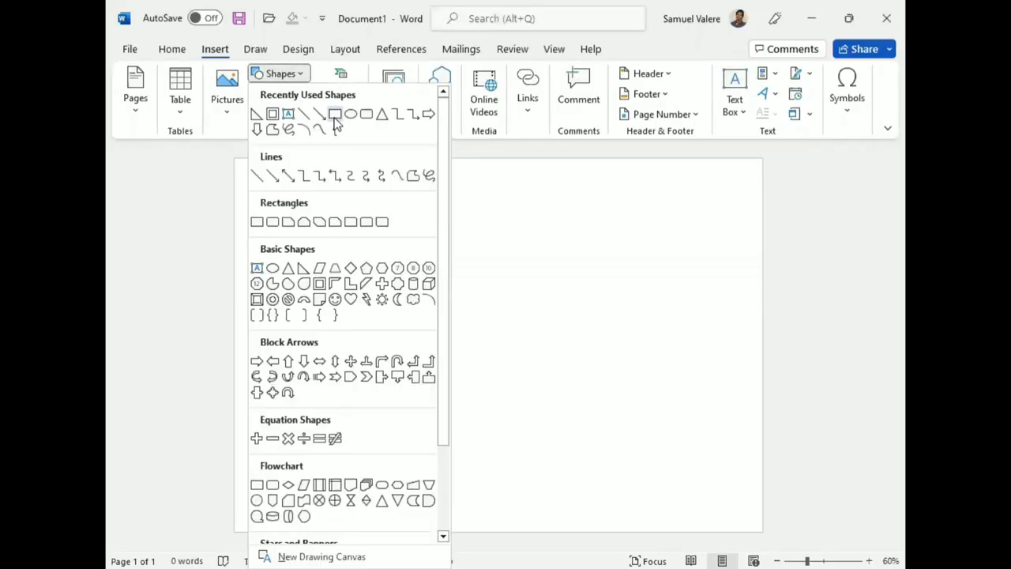
Draw a page-filling rectangle with no outline and a light grey fill.
drag(251, 168, 539, 411)
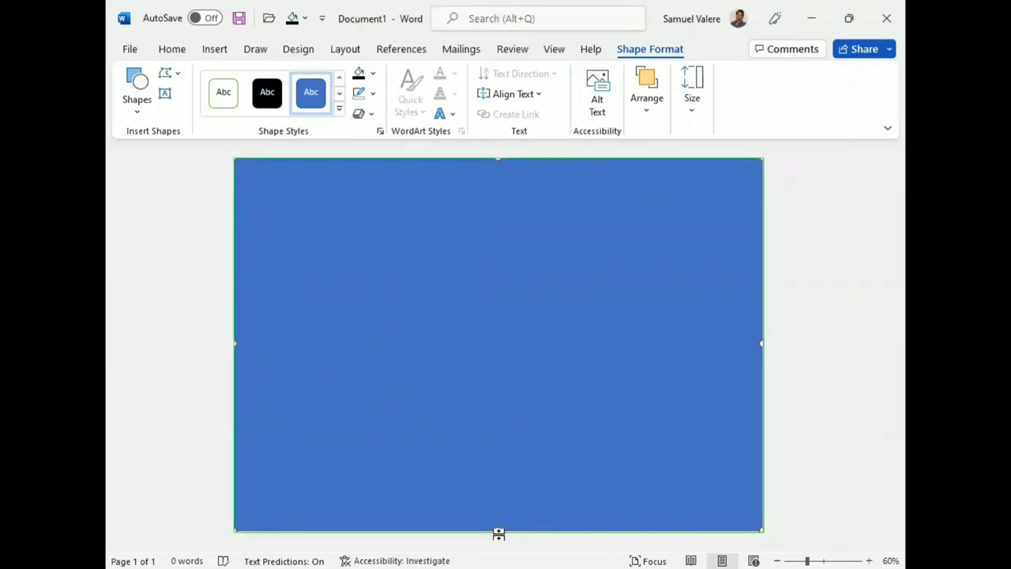
click(372, 93)
click(365, 310)
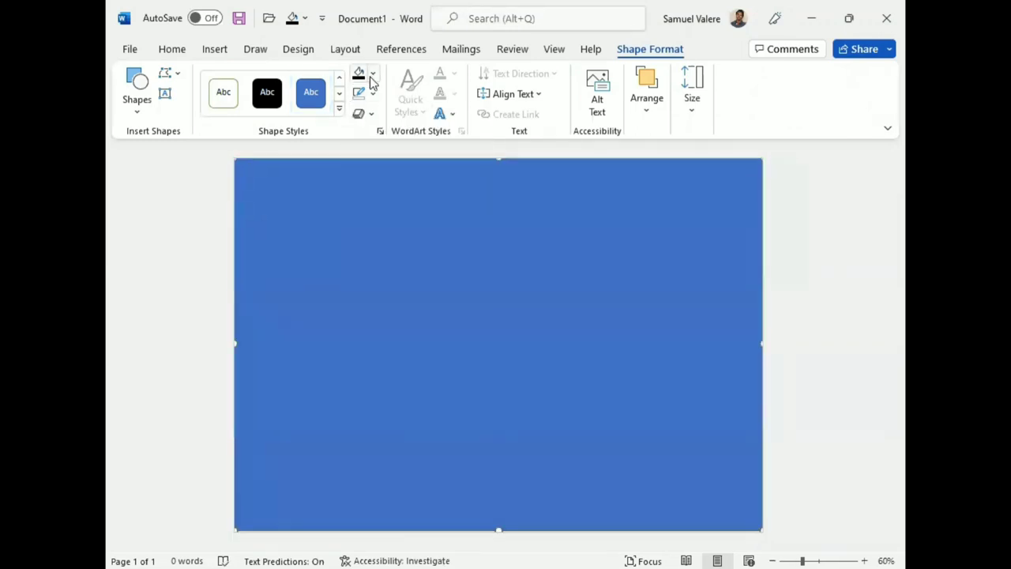
click(374, 73)
click(434, 133)
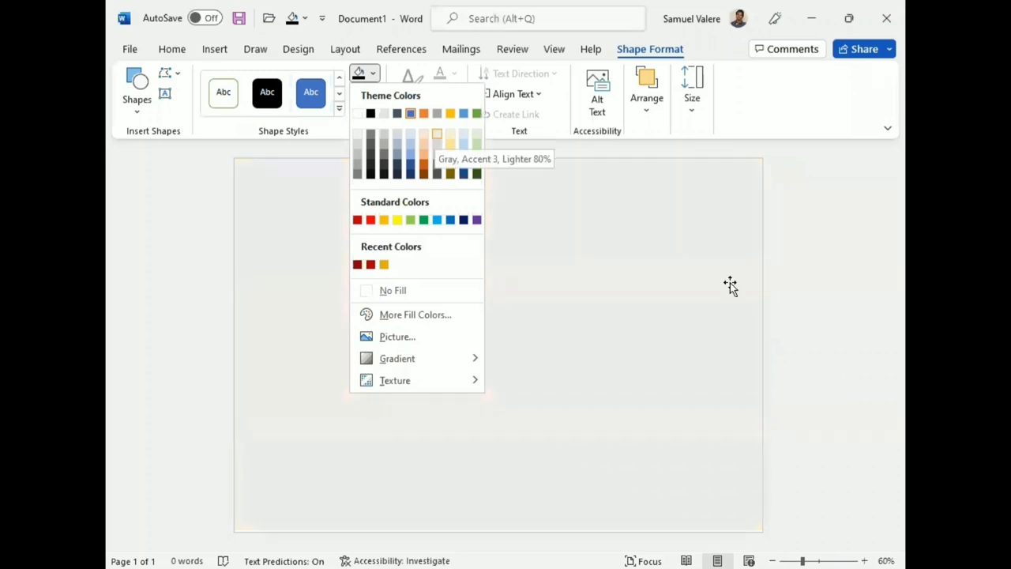
drag(498, 530, 497, 535)
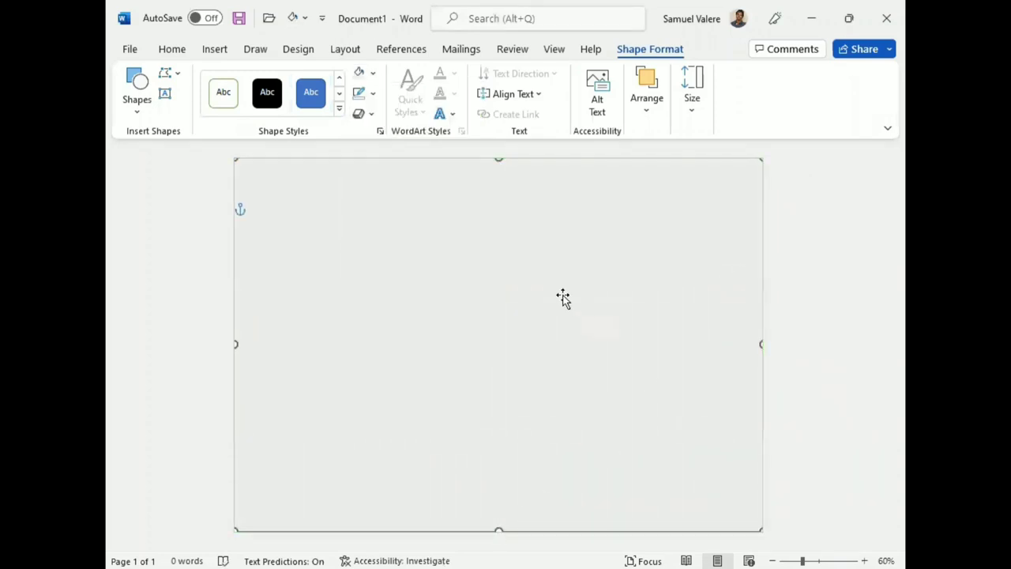
Draw a tall narrow rectangle snapped to the page's left, top and bottom edges.
click(137, 91)
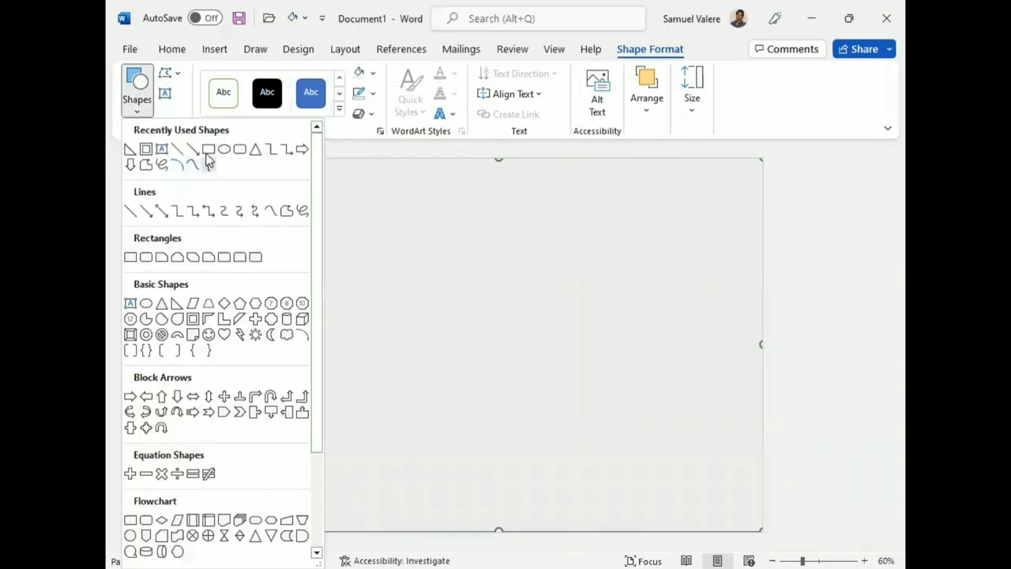
click(209, 150)
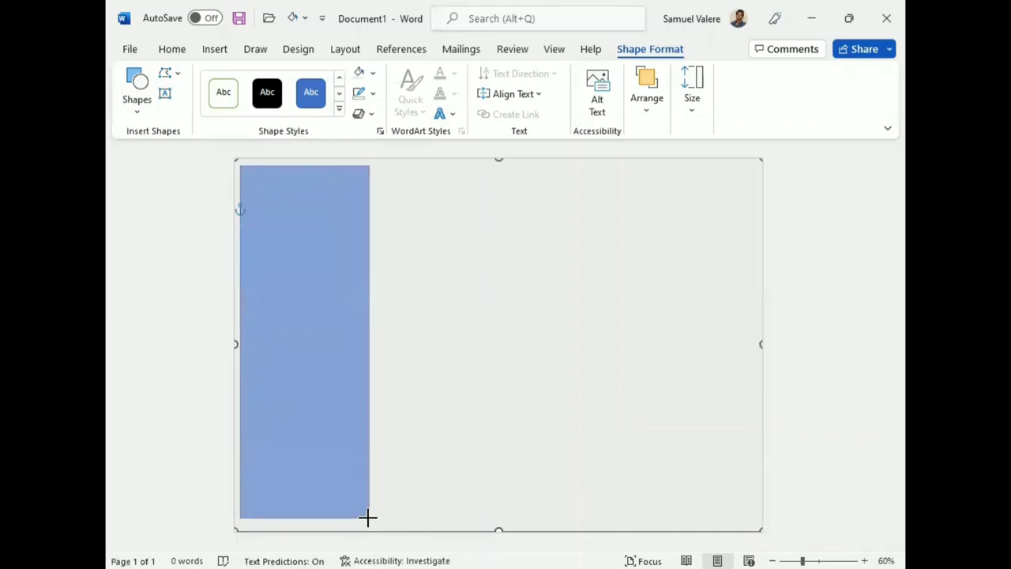
drag(349, 315, 368, 517)
drag(240, 340, 233, 339)
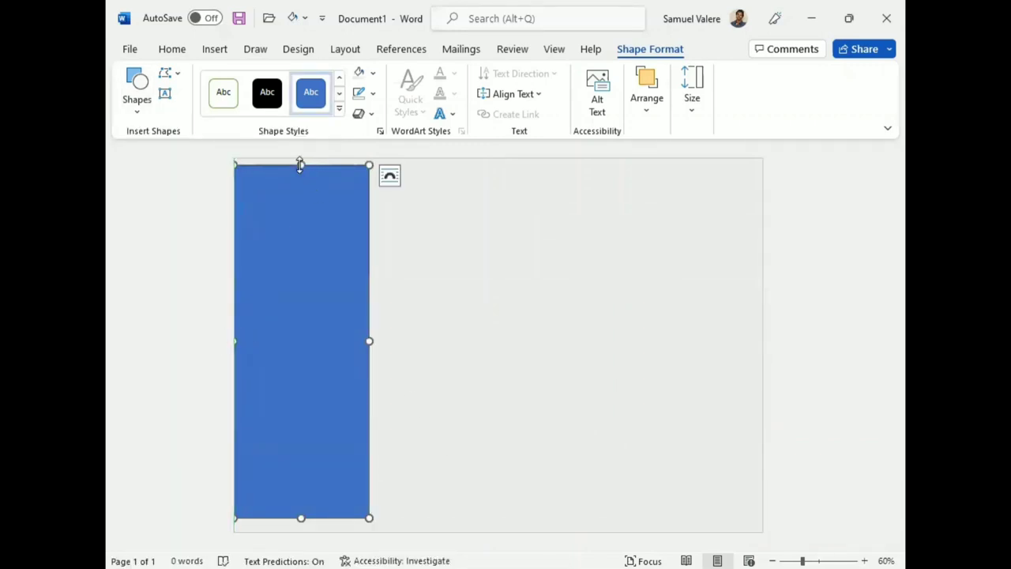
drag(304, 165, 304, 158)
drag(300, 515, 300, 531)
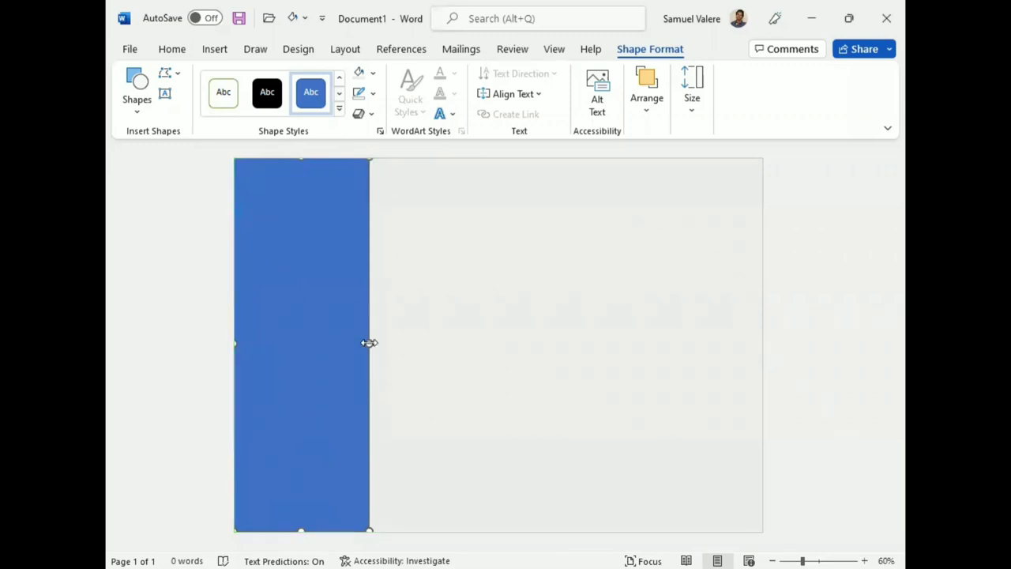
drag(371, 342, 380, 343)
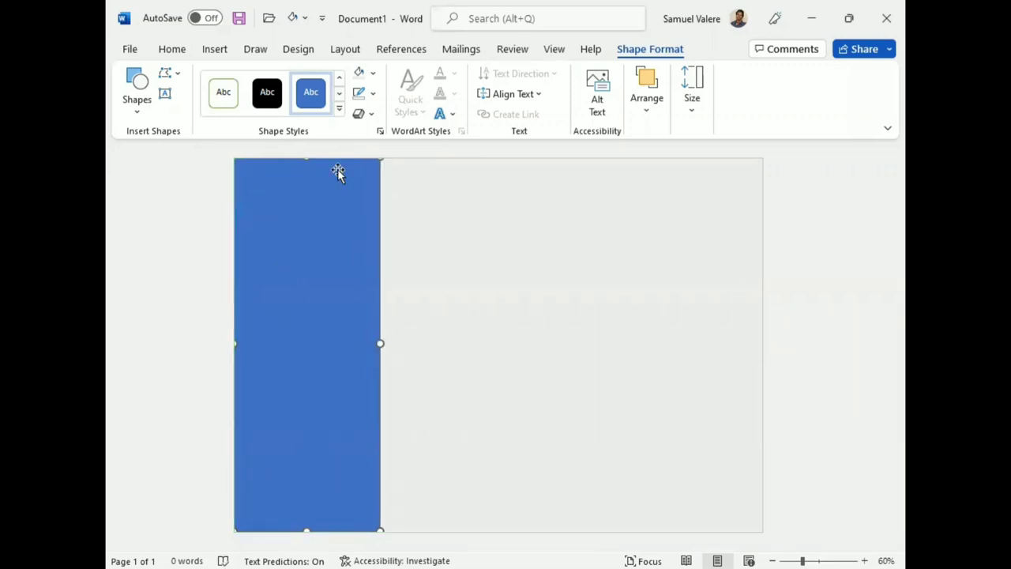
Fill the narrow rectangle dark red and remove its outline.
click(371, 73)
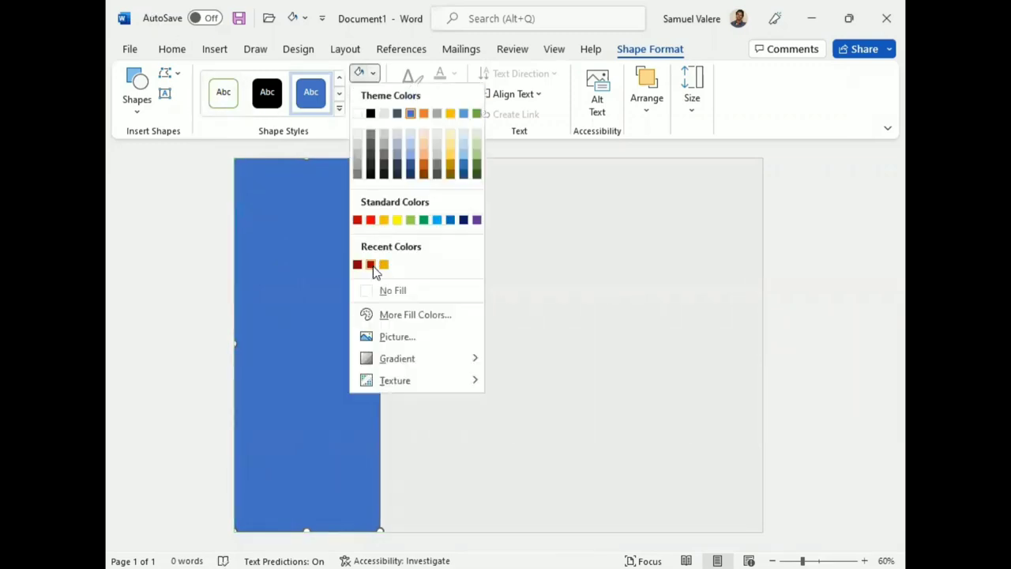
click(370, 287)
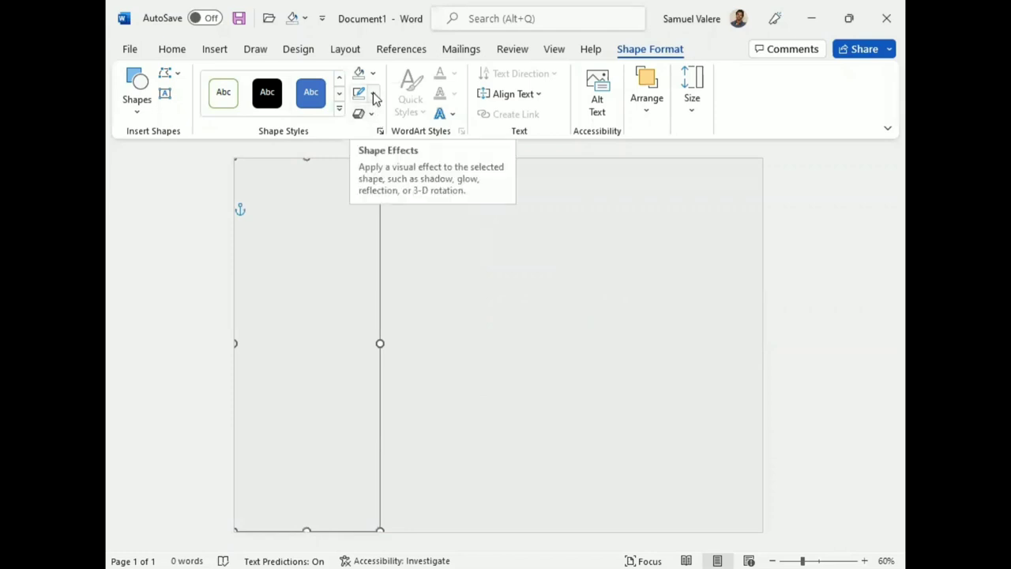
click(372, 73)
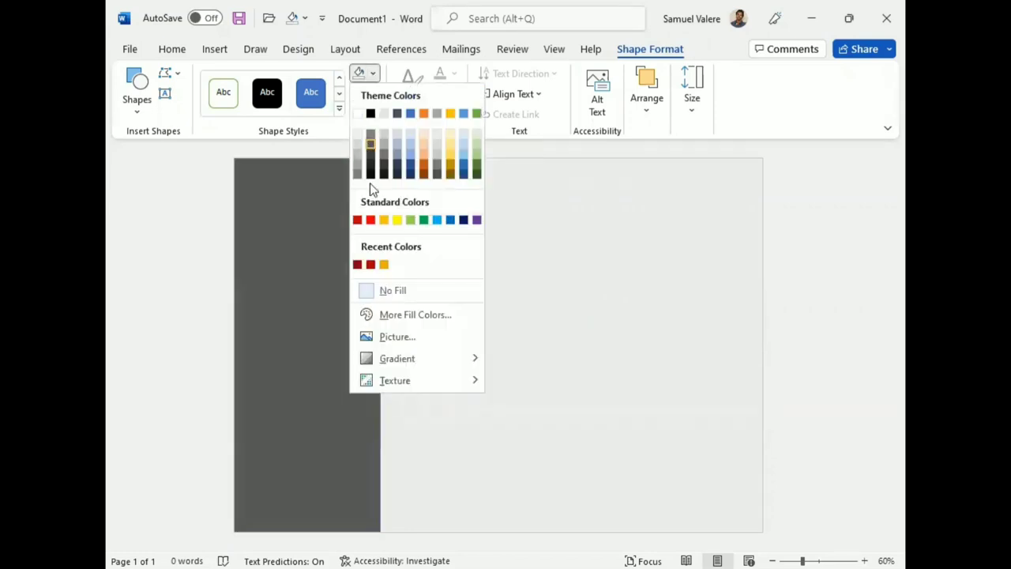
click(373, 92)
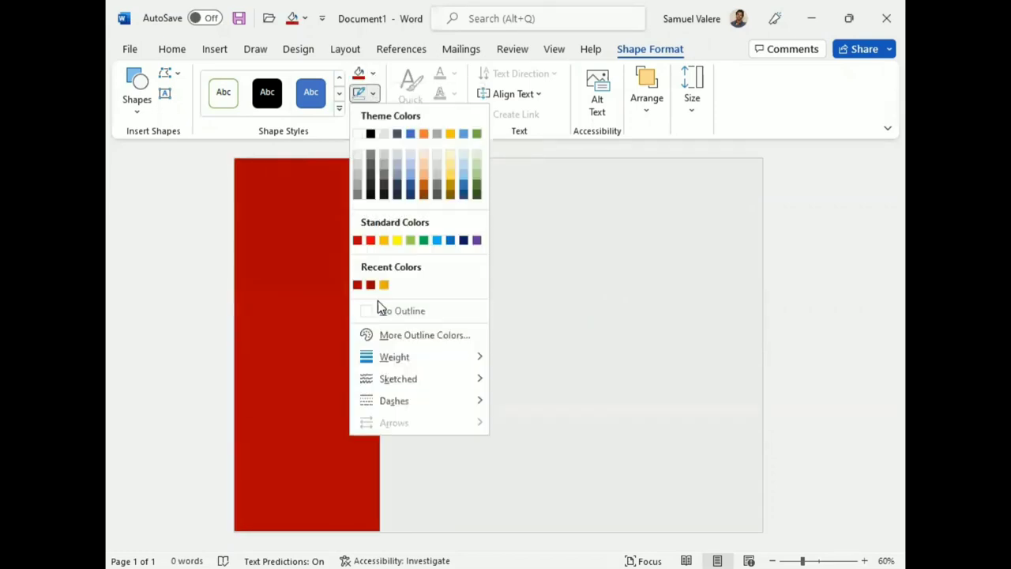
click(339, 297)
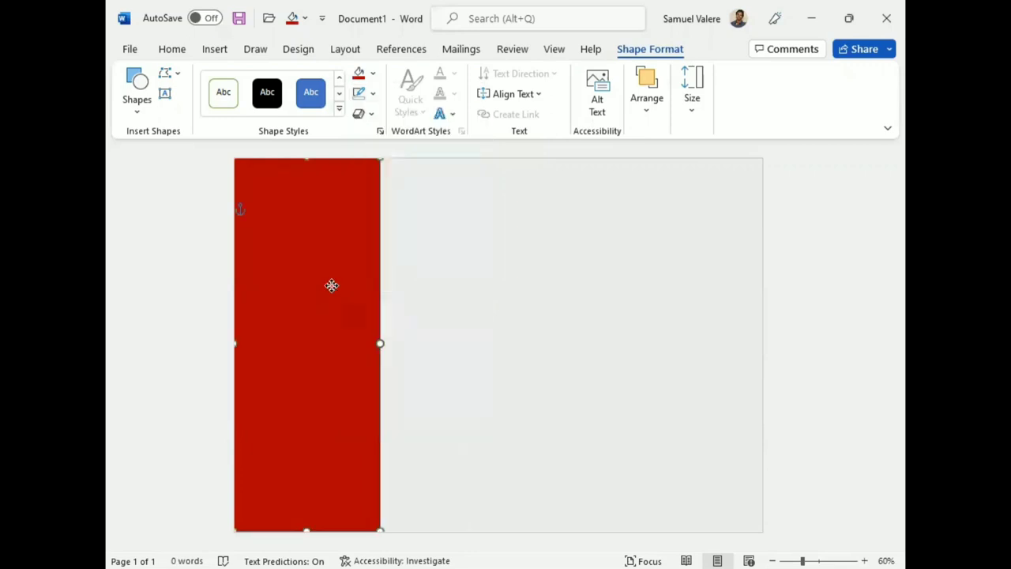
right_click(331, 286)
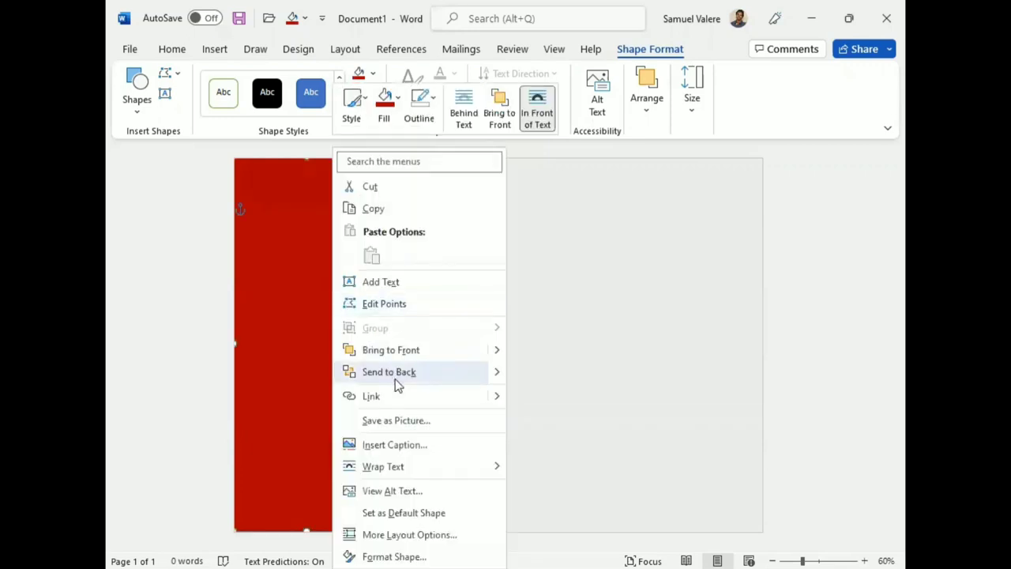
Use Edit Points to bend the red band's right edge into a smooth concave arc.
click(384, 306)
drag(379, 280, 319, 281)
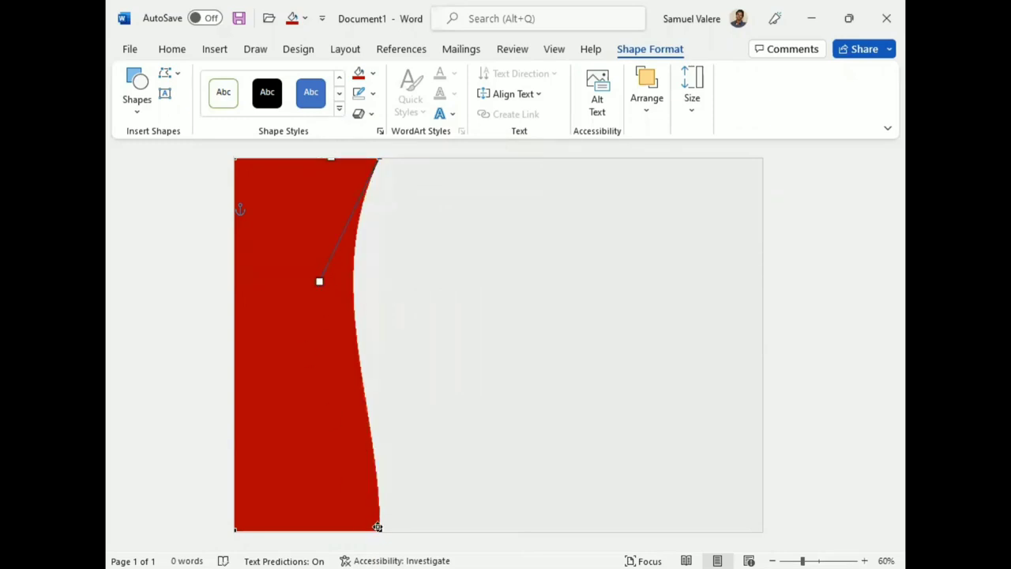
click(379, 529)
drag(379, 406, 324, 395)
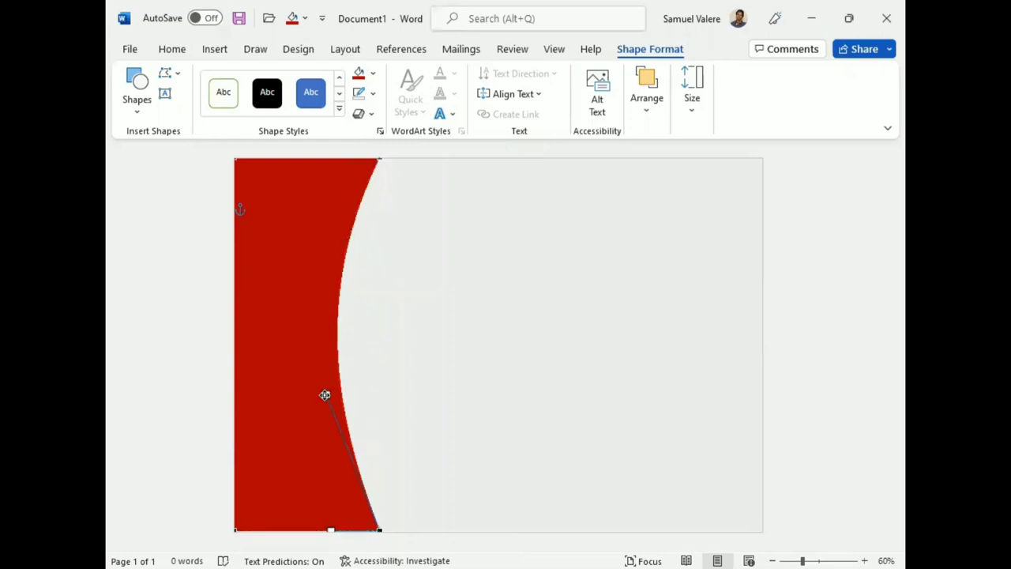
click(418, 371)
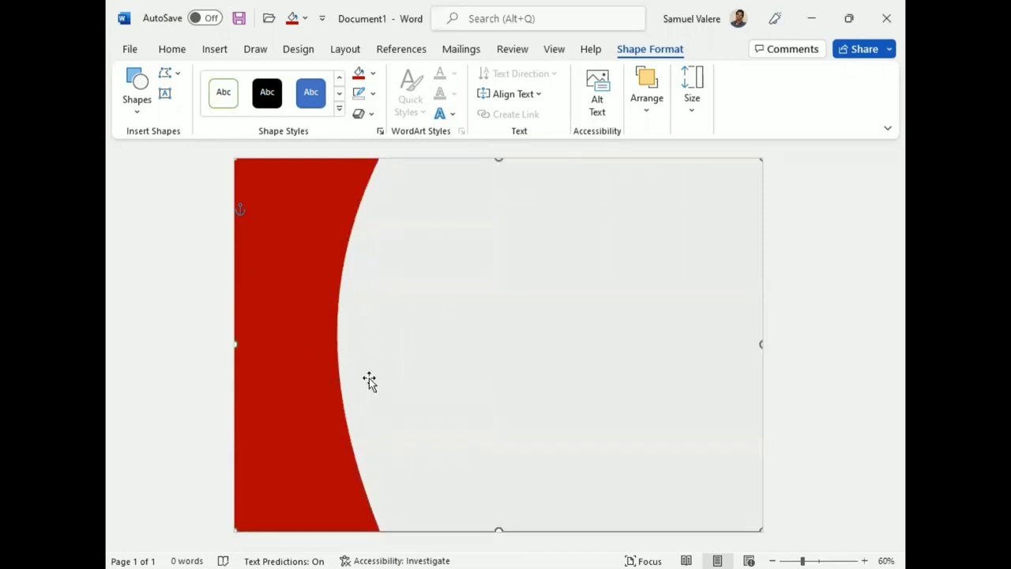
Duplicate the red curved band, widen the copy, fill it gold and send it backward.
click(321, 478)
key(ctrl+d)
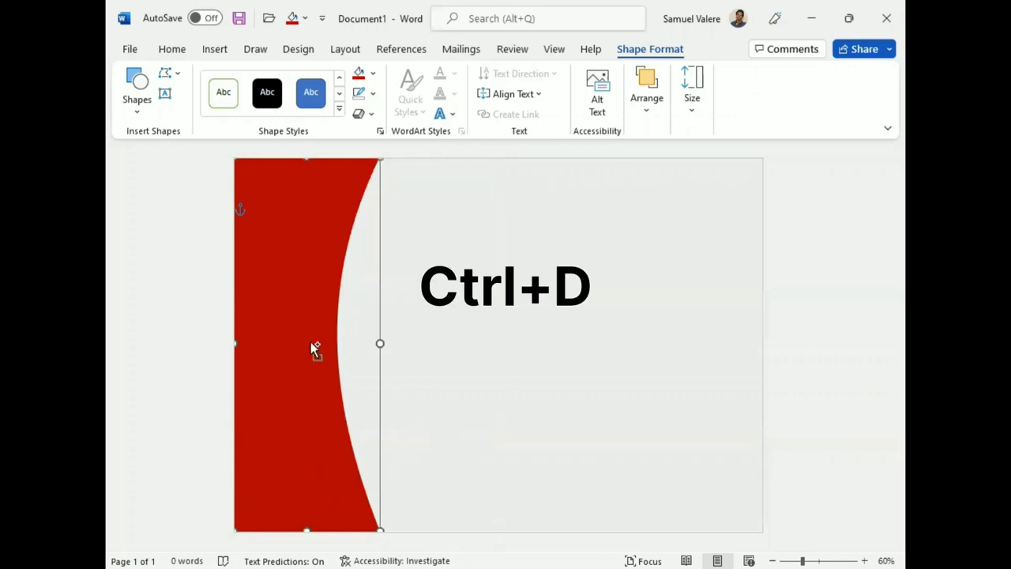
drag(380, 343, 394, 345)
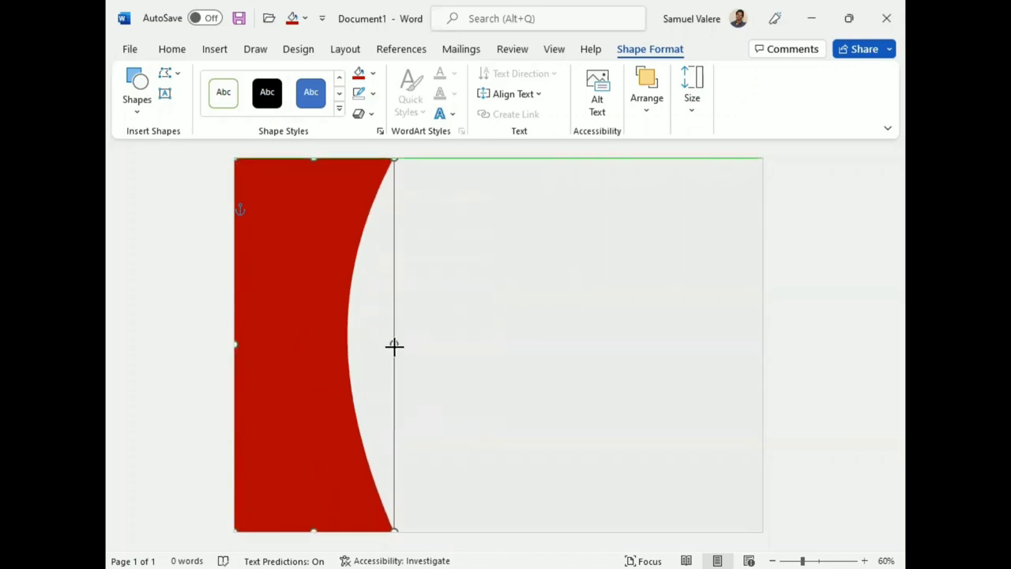
click(372, 73)
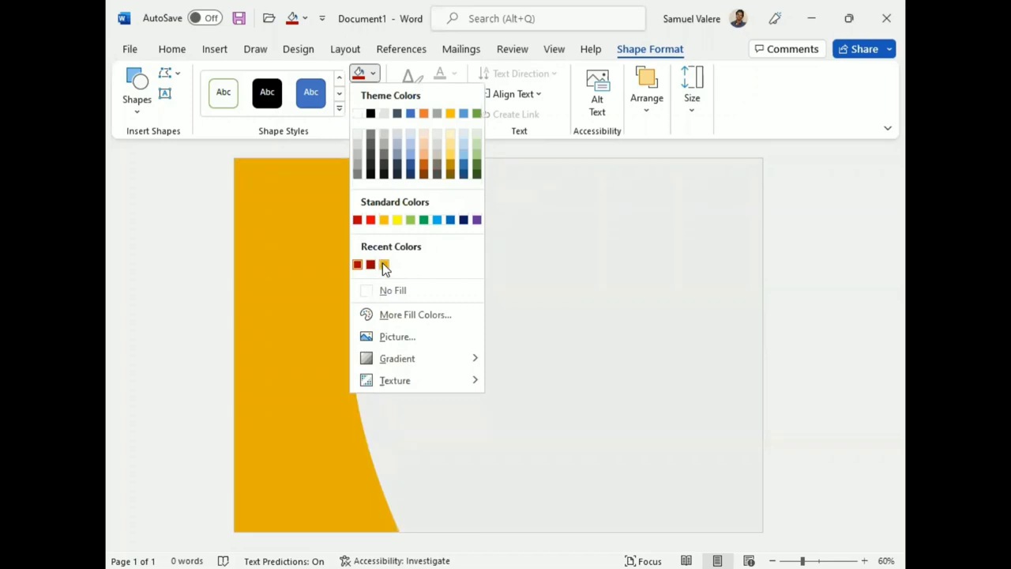
click(384, 265)
click(647, 103)
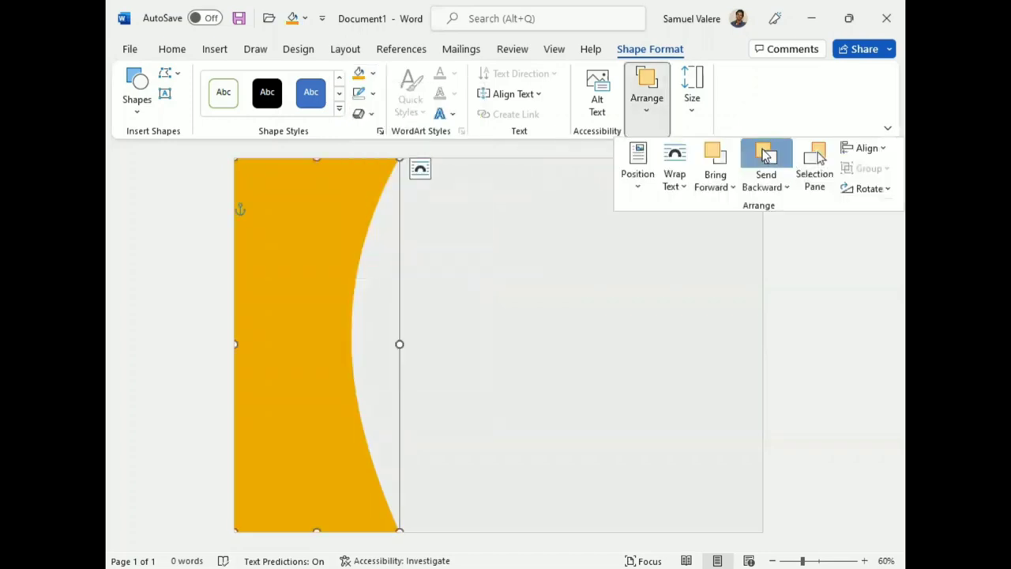
click(766, 156)
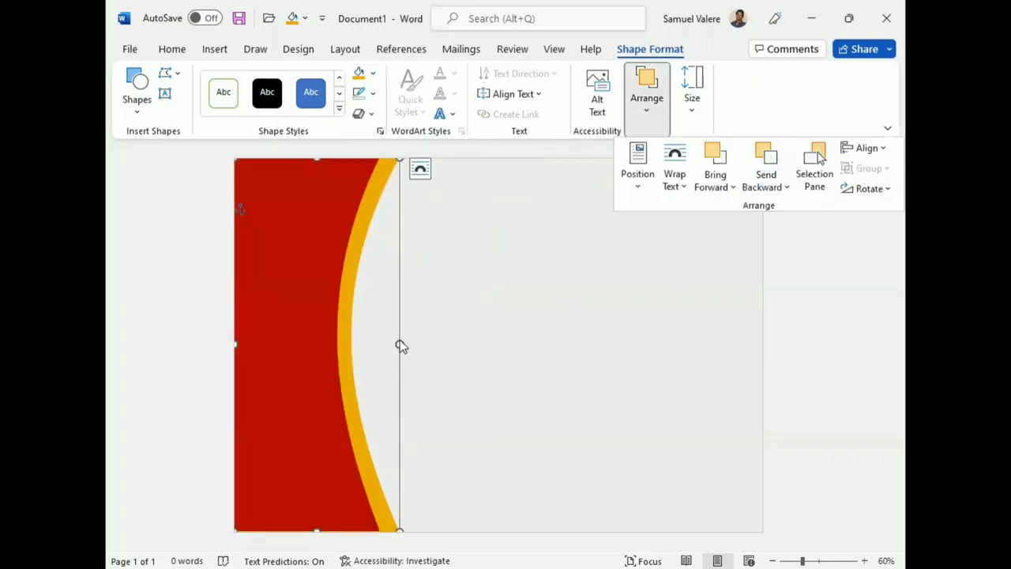
drag(398, 344, 395, 344)
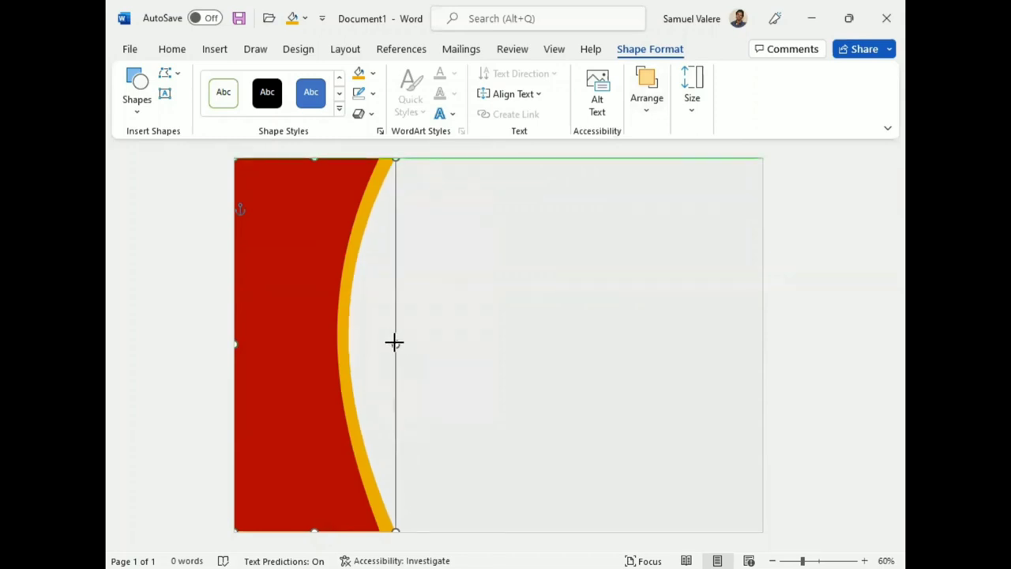
Widen a red curve over the gold band, fill it dark red, send it backward, then narrow the band.
click(312, 448)
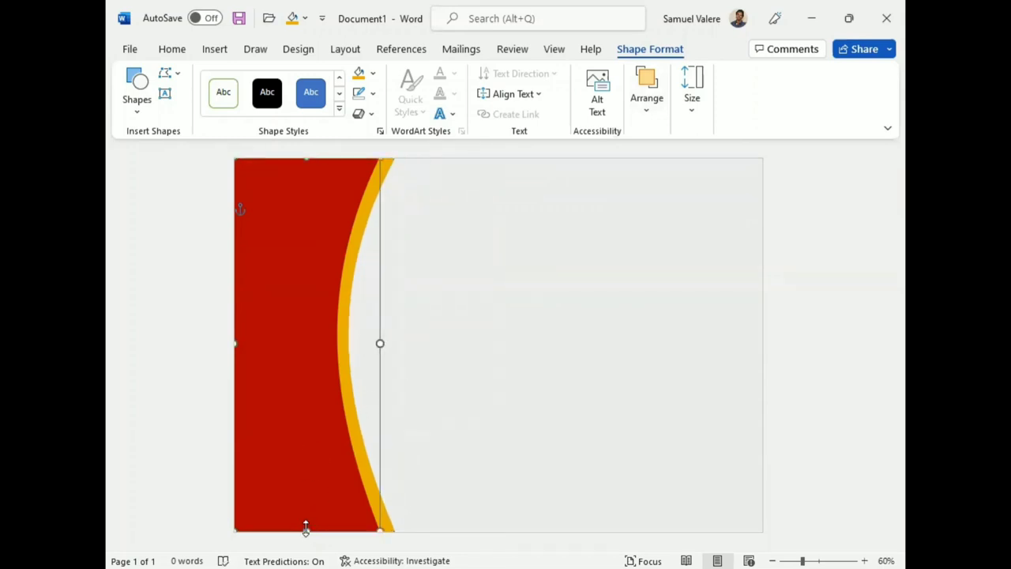
drag(306, 527, 307, 531)
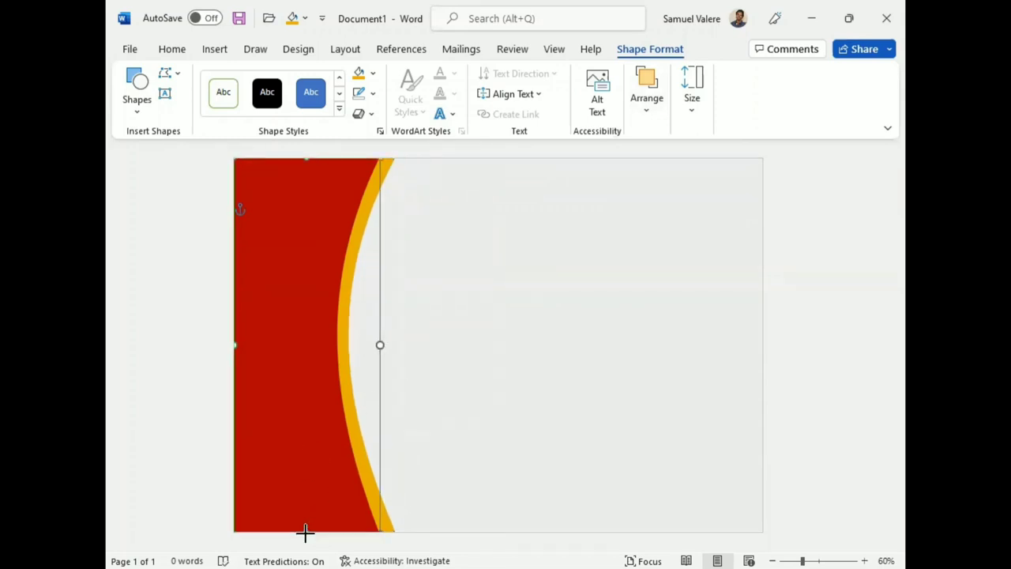
click(304, 385)
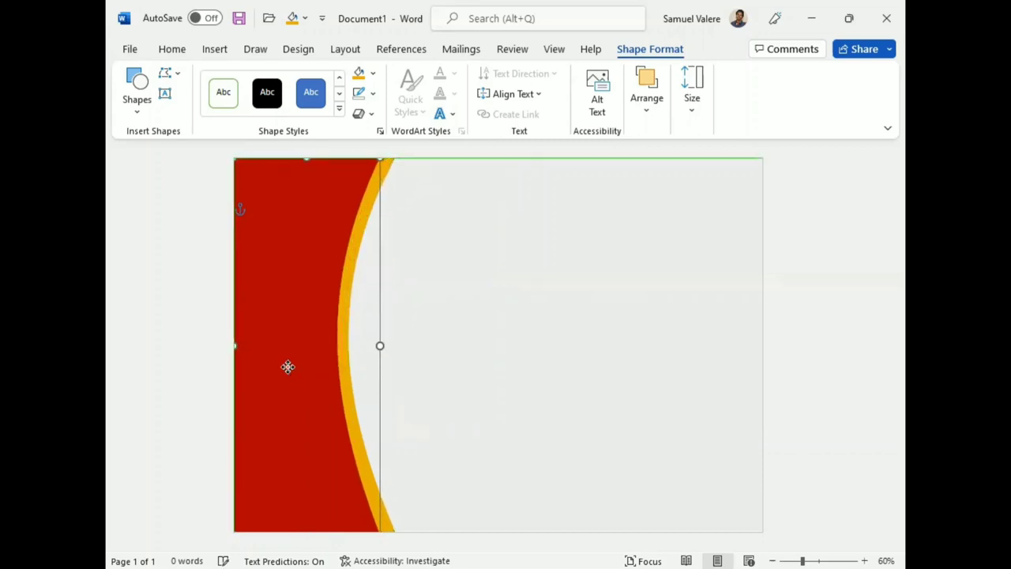
drag(383, 345, 413, 345)
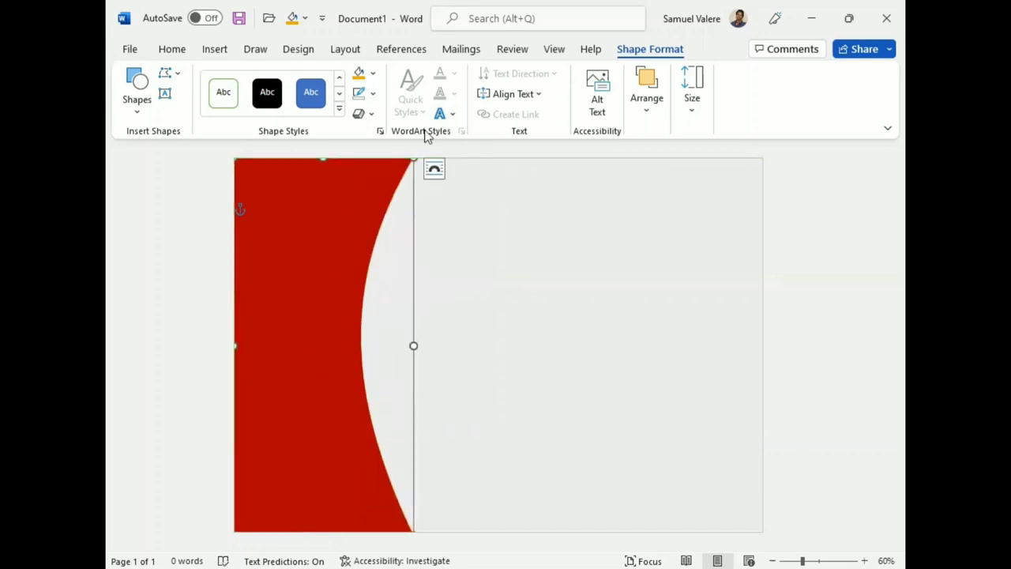
click(374, 72)
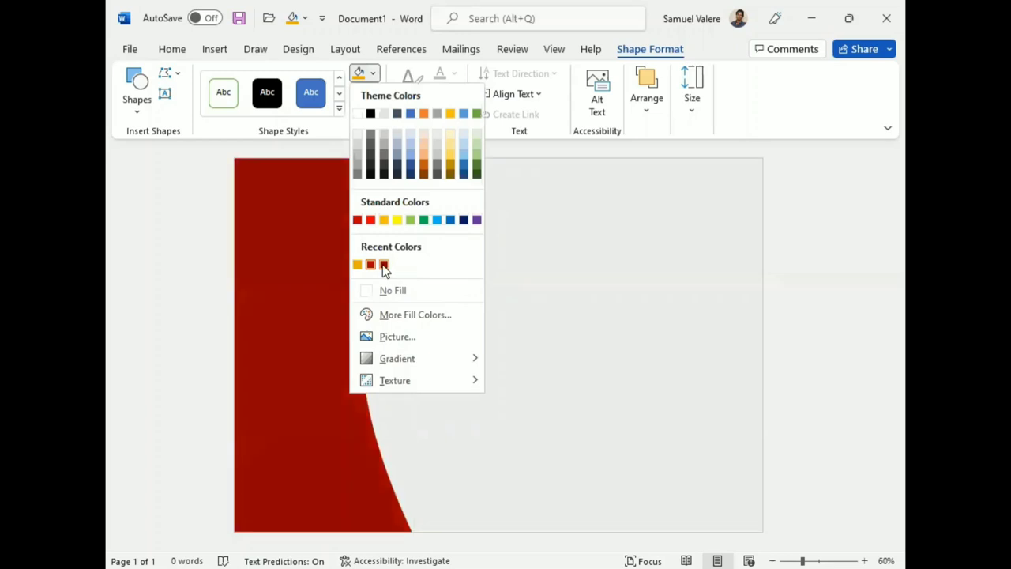
click(384, 265)
click(646, 82)
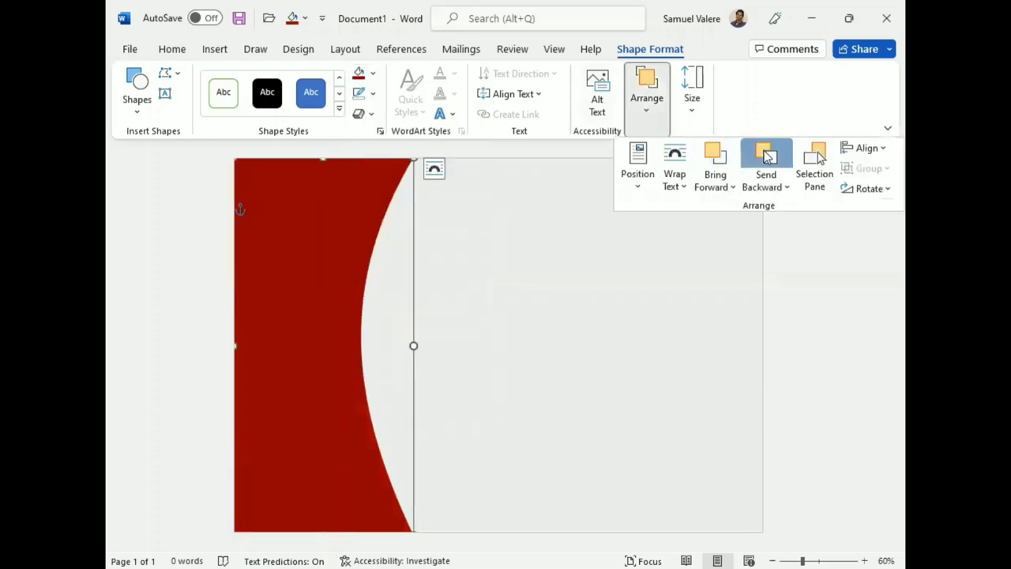
click(765, 158)
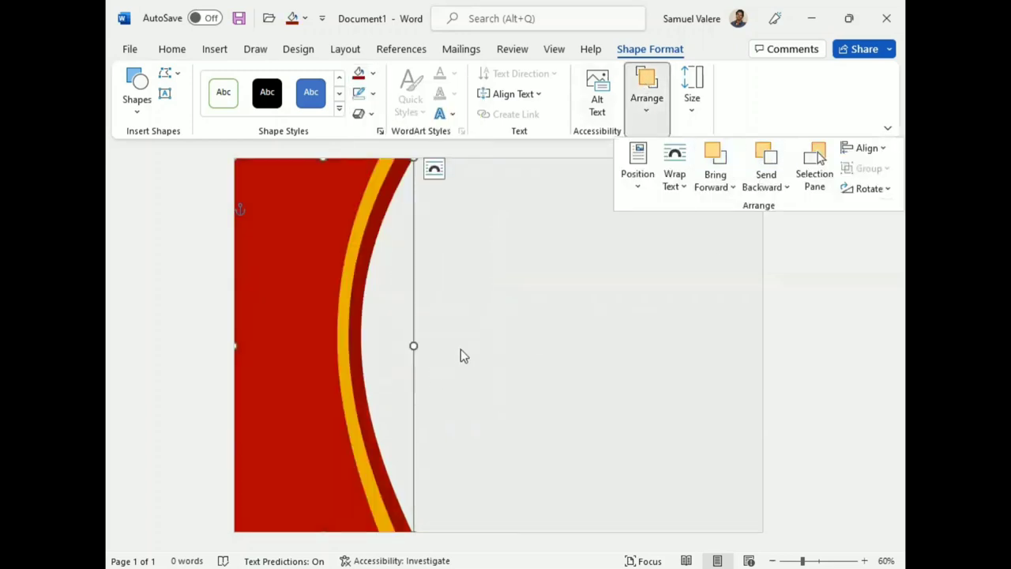
click(390, 347)
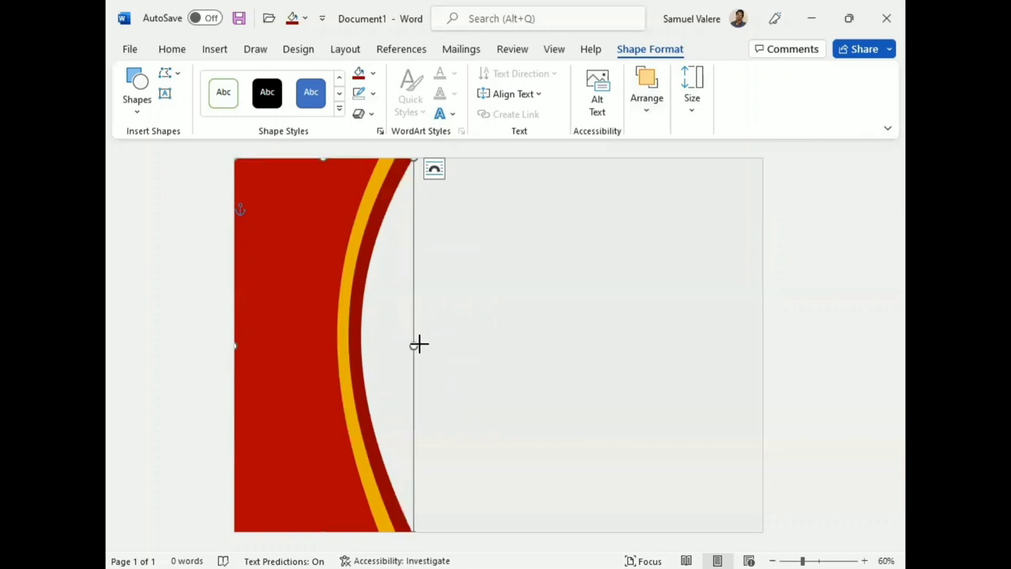
click(357, 309)
drag(421, 345, 393, 344)
Draw a rectangle across most of the page and adjust its edges.
click(552, 269)
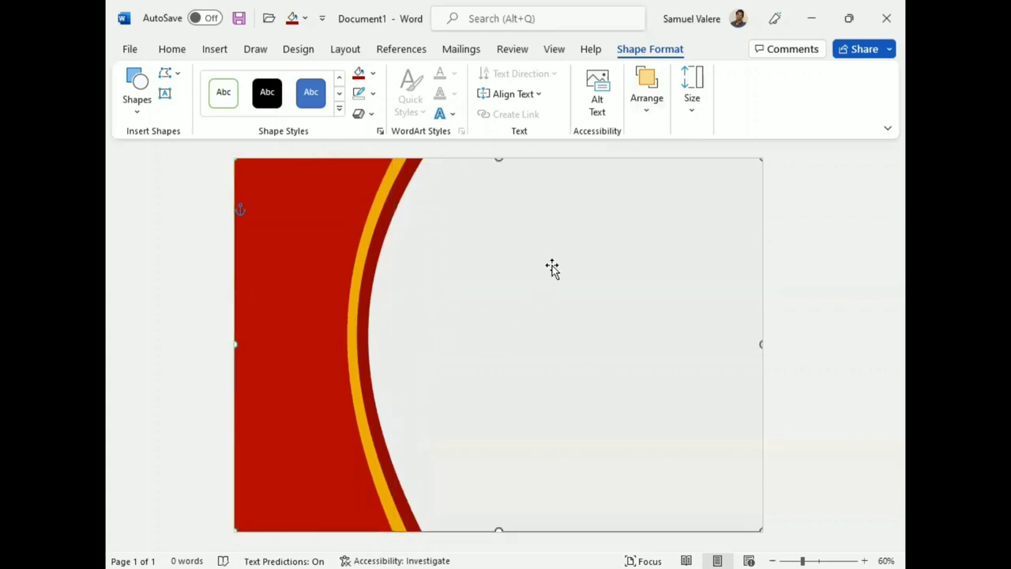
click(138, 113)
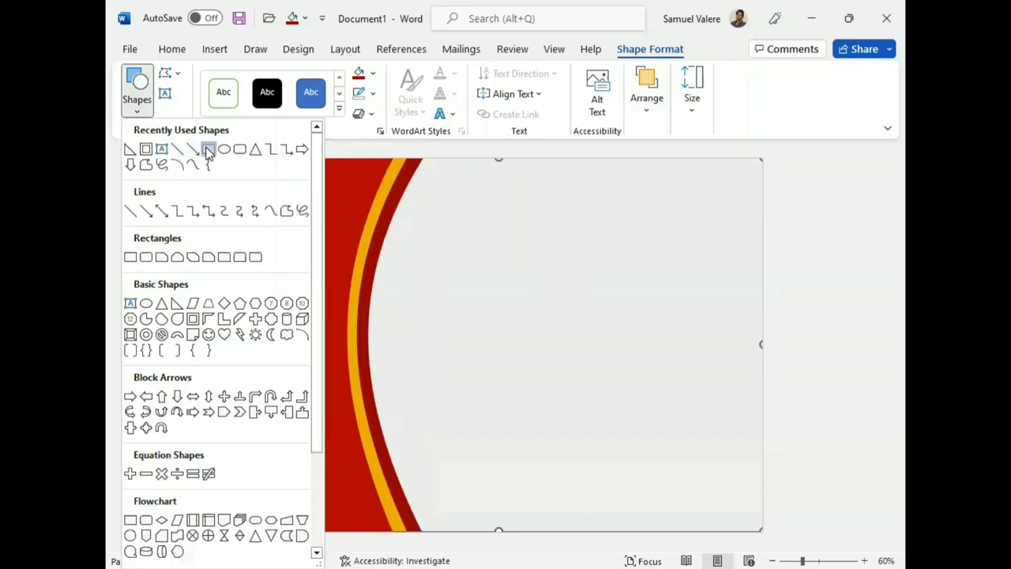
click(208, 150)
drag(245, 164, 724, 522)
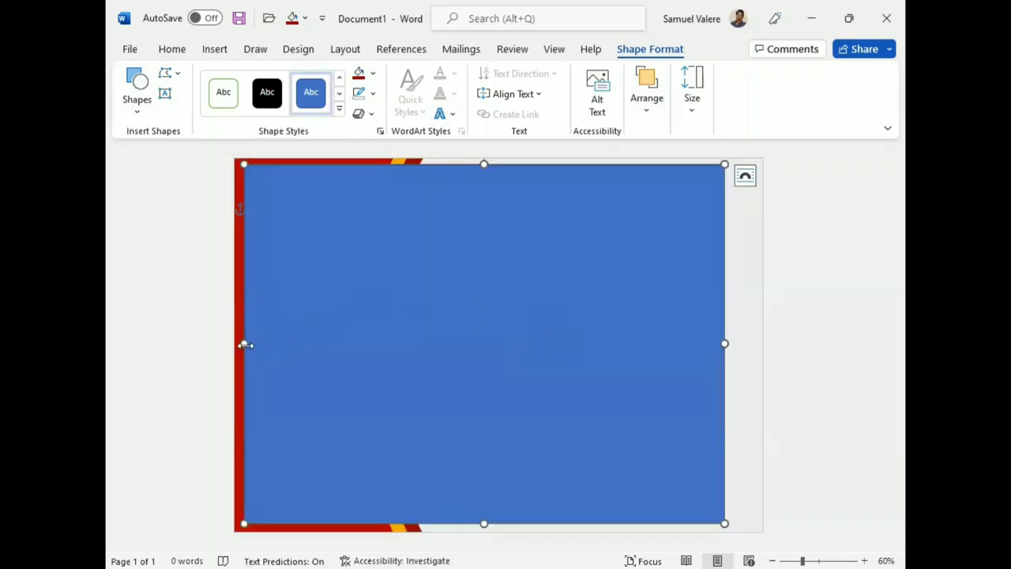
drag(246, 343, 239, 343)
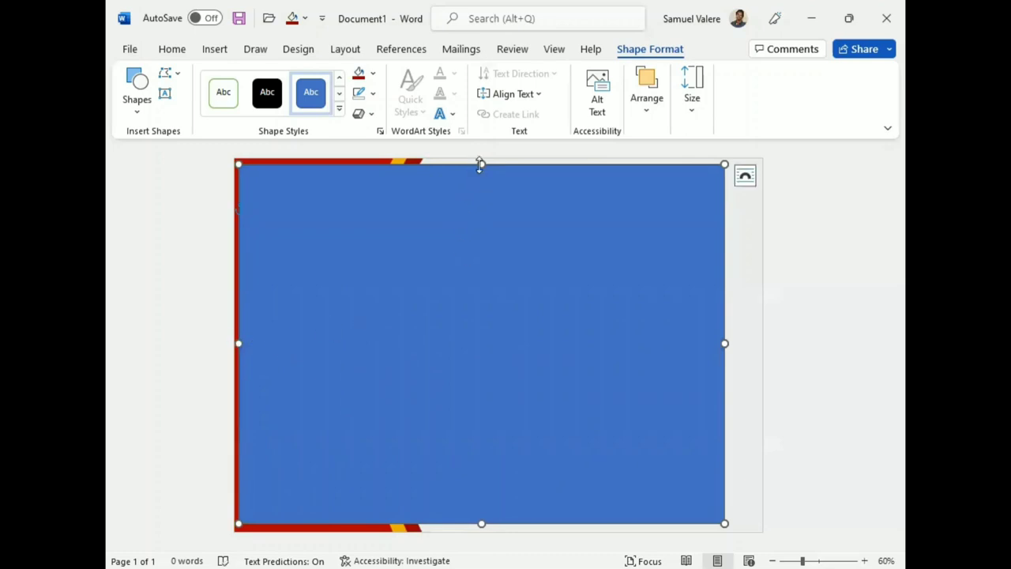
drag(482, 163, 483, 173)
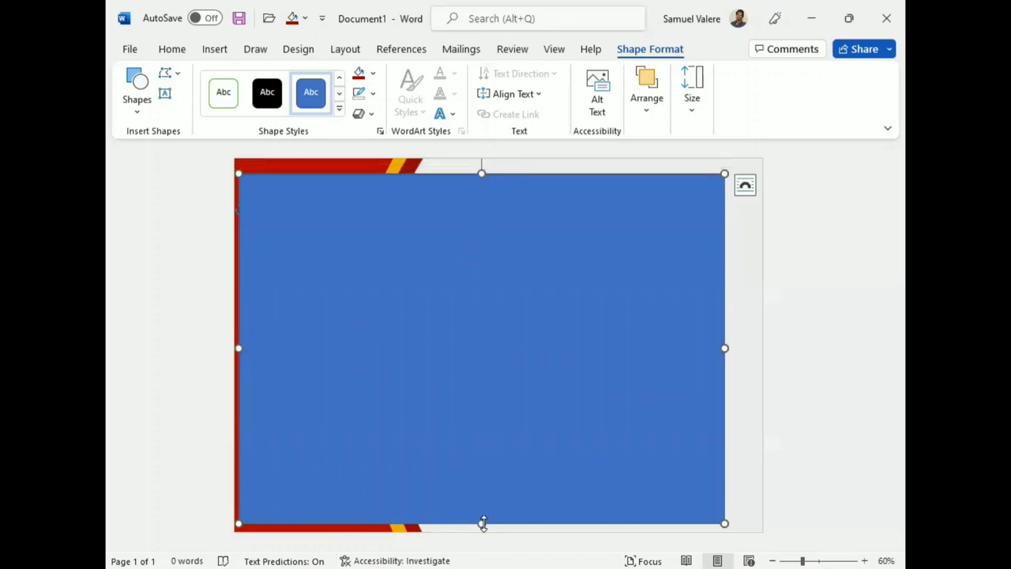
drag(483, 523, 482, 520)
drag(479, 418, 475, 415)
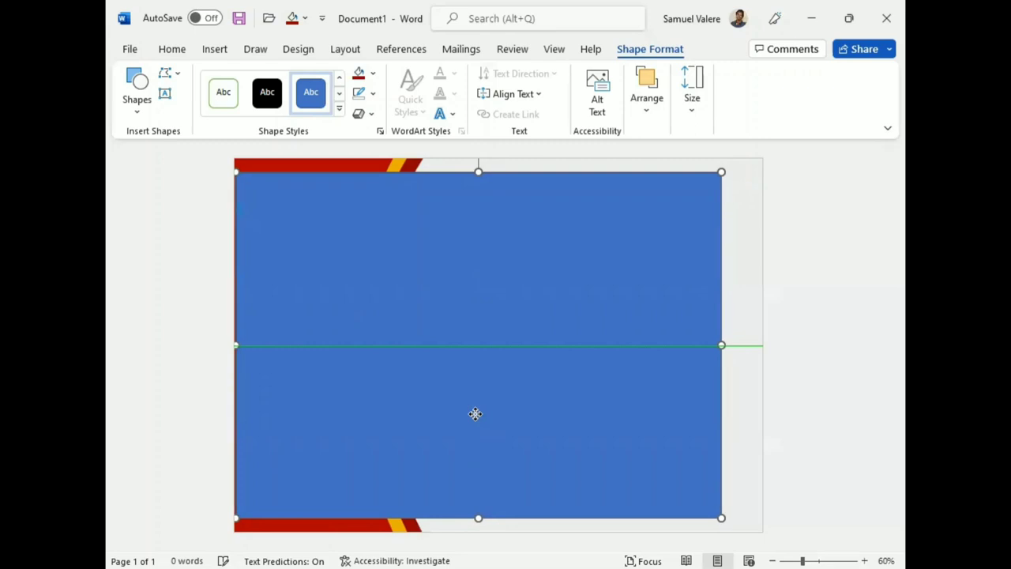
Give the rectangle no fill and a gold outline, and send it behind the red shape.
click(374, 95)
mouse_move(466, 359)
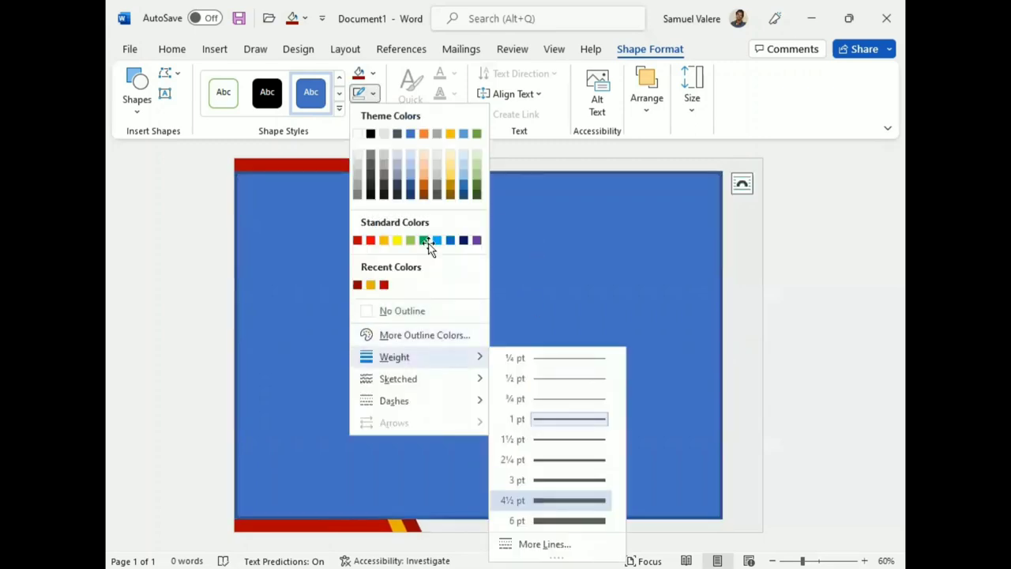
click(373, 72)
click(372, 73)
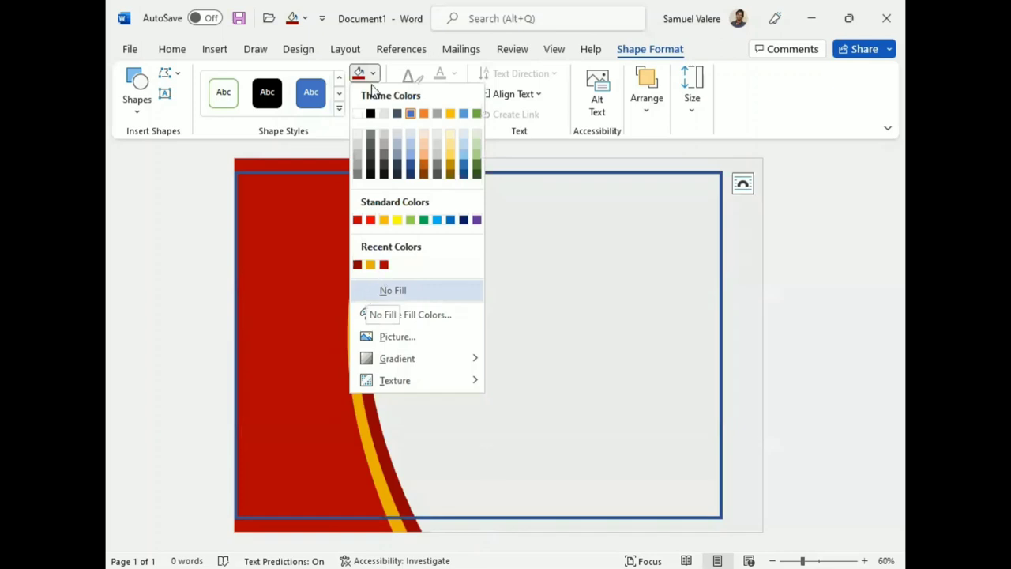
click(374, 94)
click(374, 93)
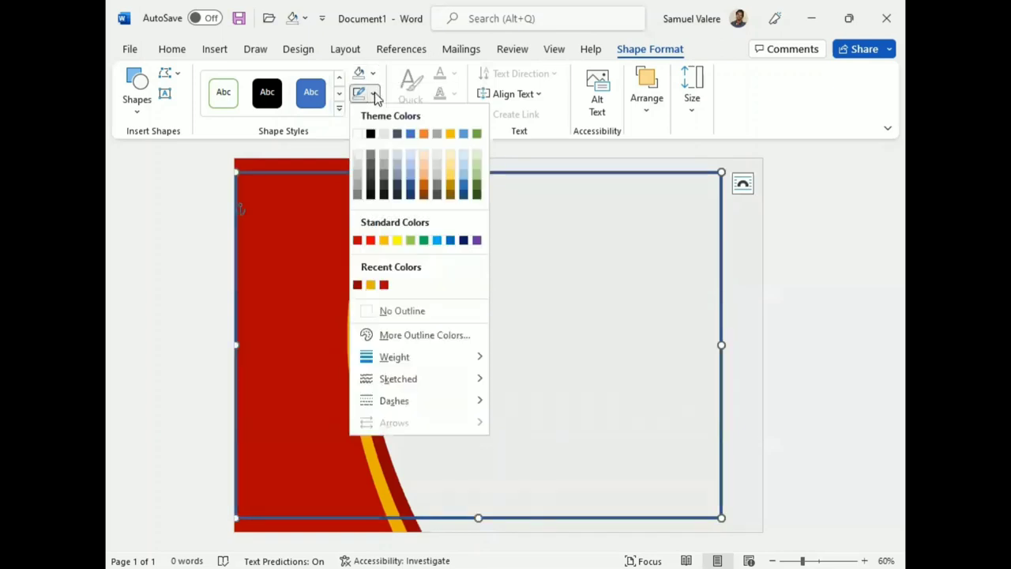
click(371, 284)
click(646, 110)
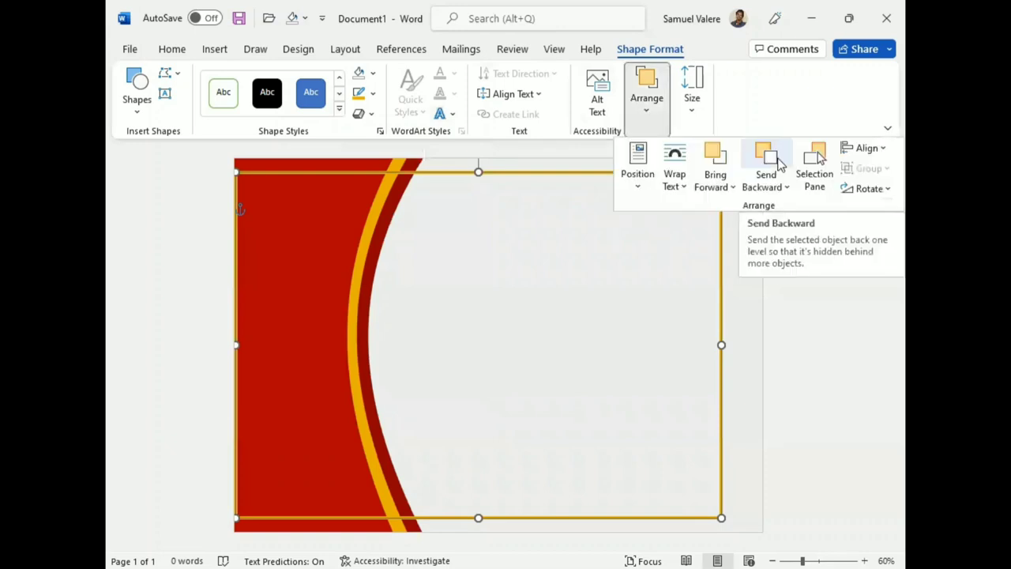
click(770, 158)
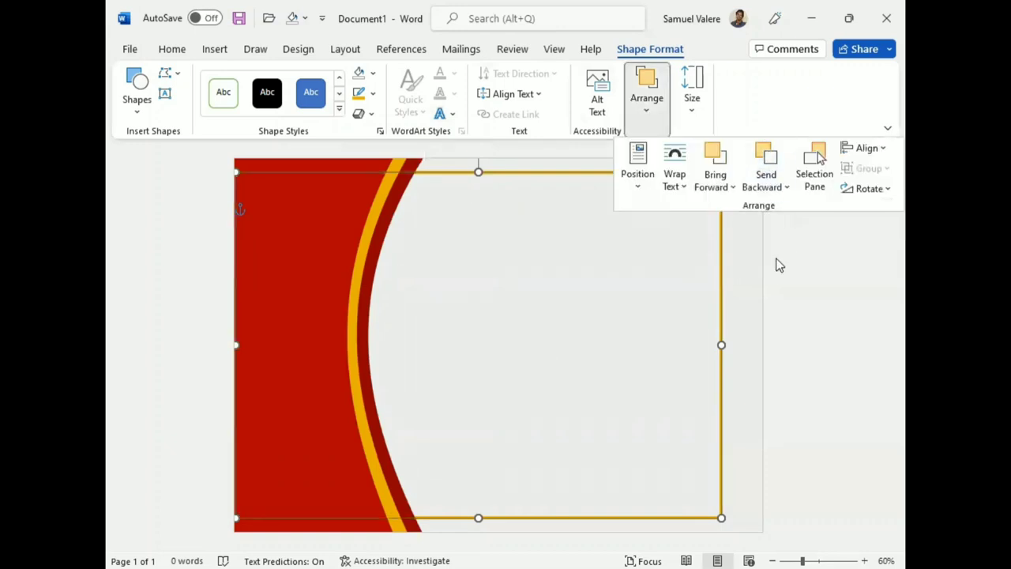
click(713, 271)
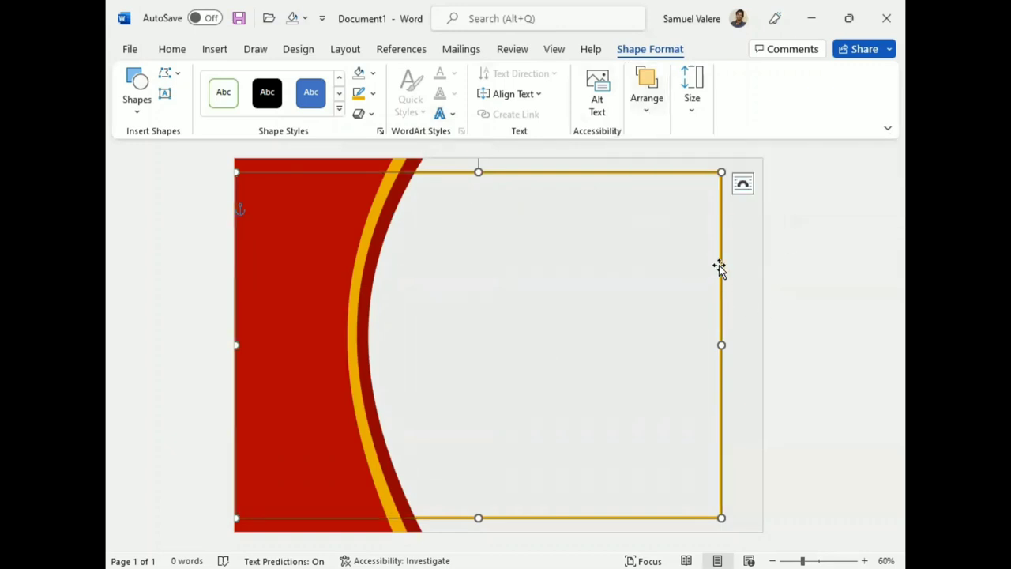
Copy the gold frame and shrink the copy to sit just inside the original.
drag(720, 272, 728, 280)
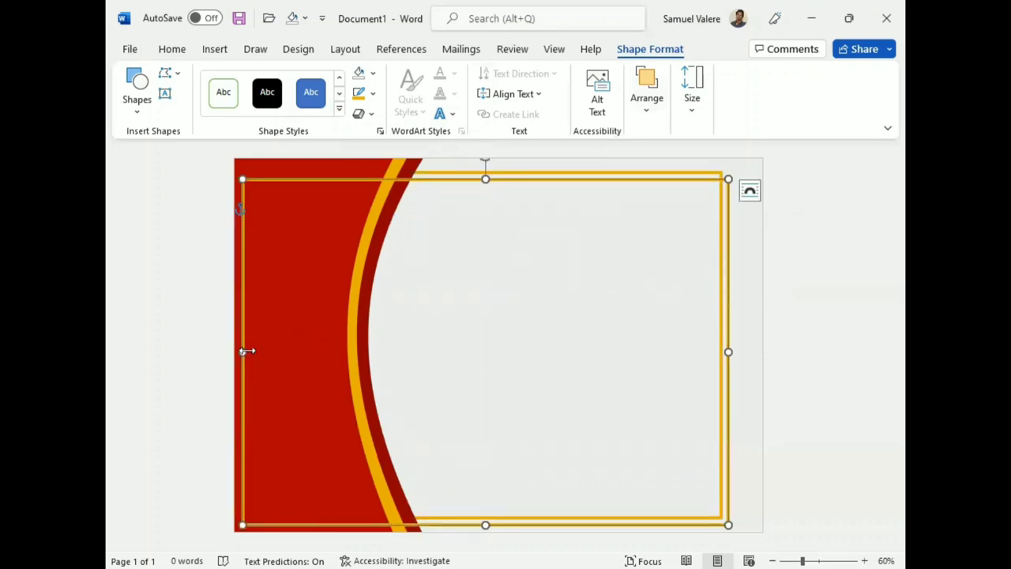
drag(242, 353, 264, 350)
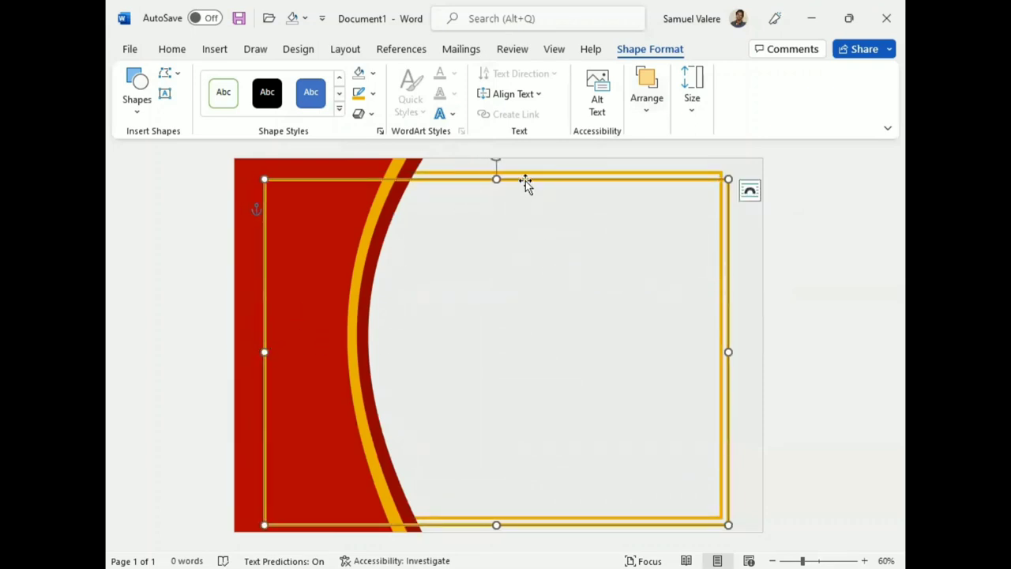
drag(526, 181, 510, 181)
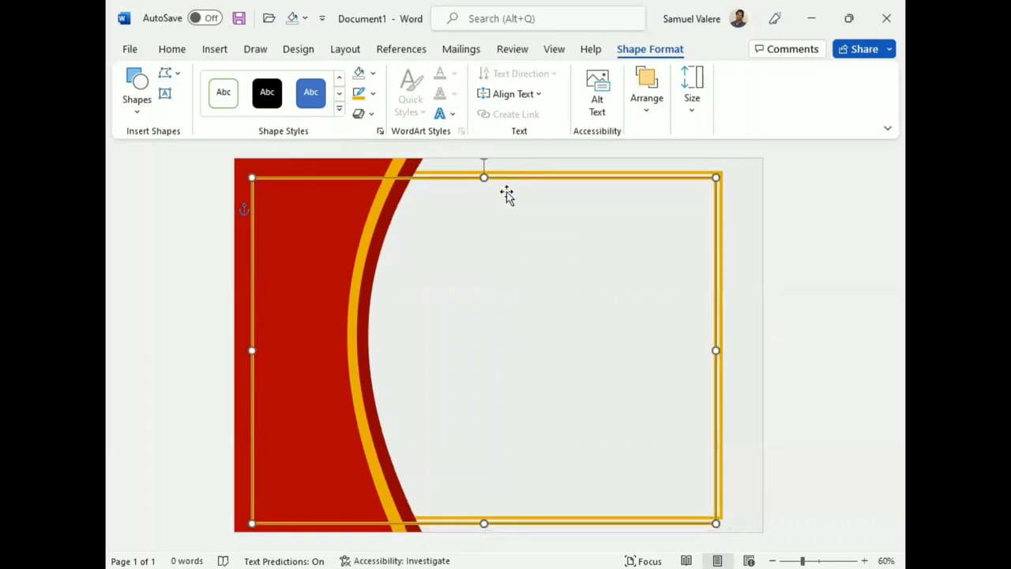
drag(251, 348, 264, 348)
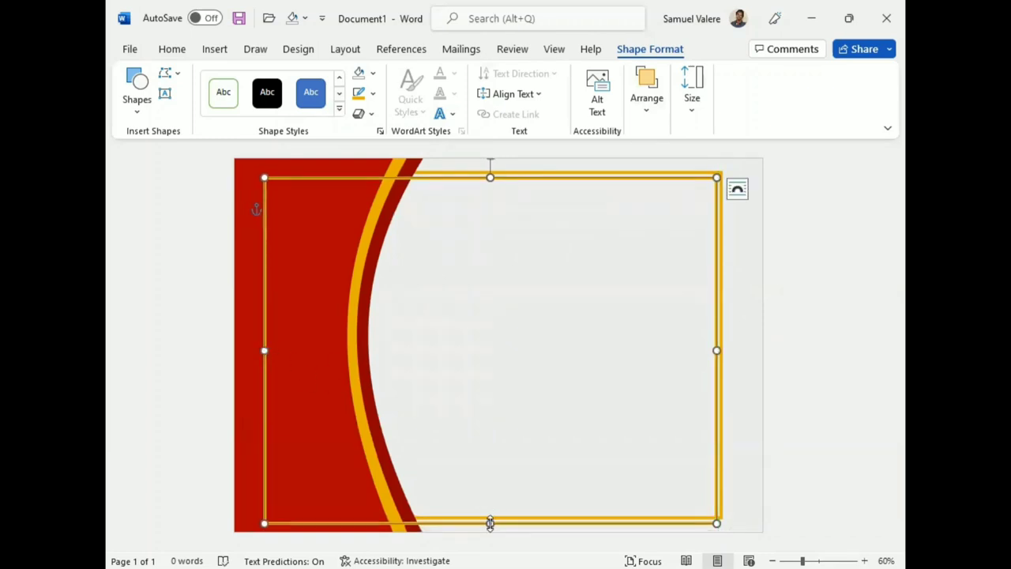
drag(490, 523, 490, 498)
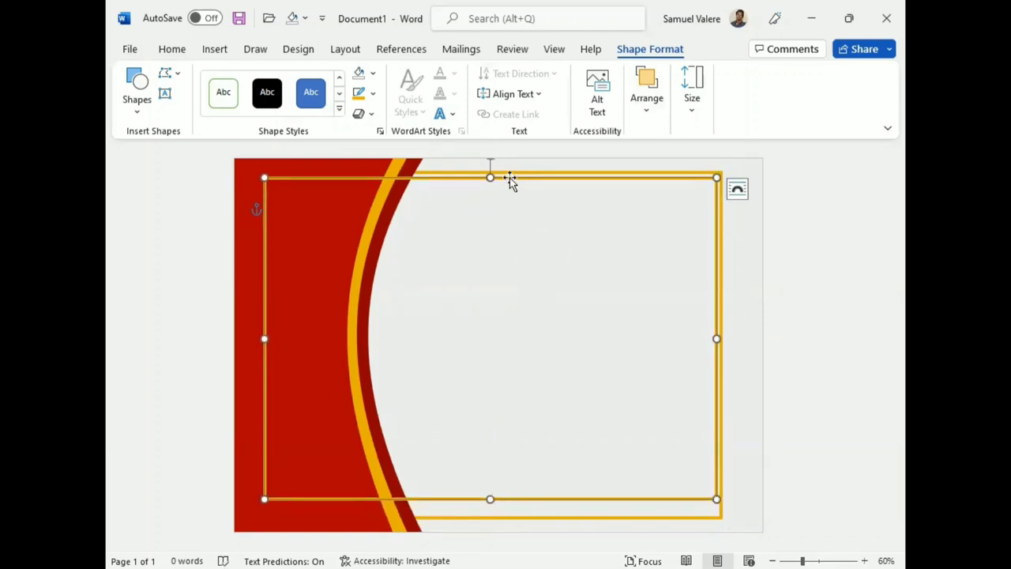
drag(512, 183, 508, 190)
Nudge the inner frame into alignment and send it behind the red shape.
key(Left)
key(Left)
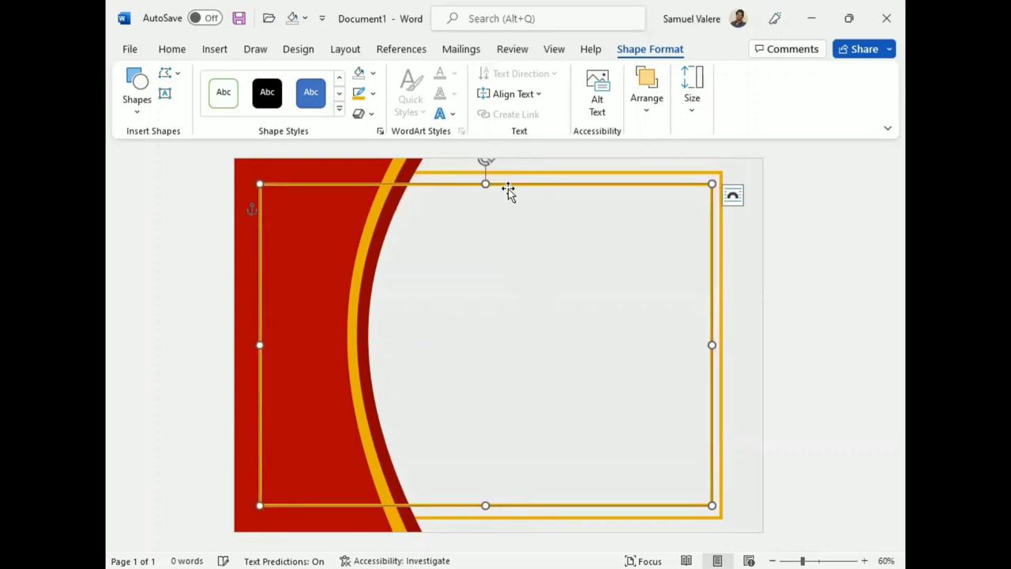
key(ctrl+Right)
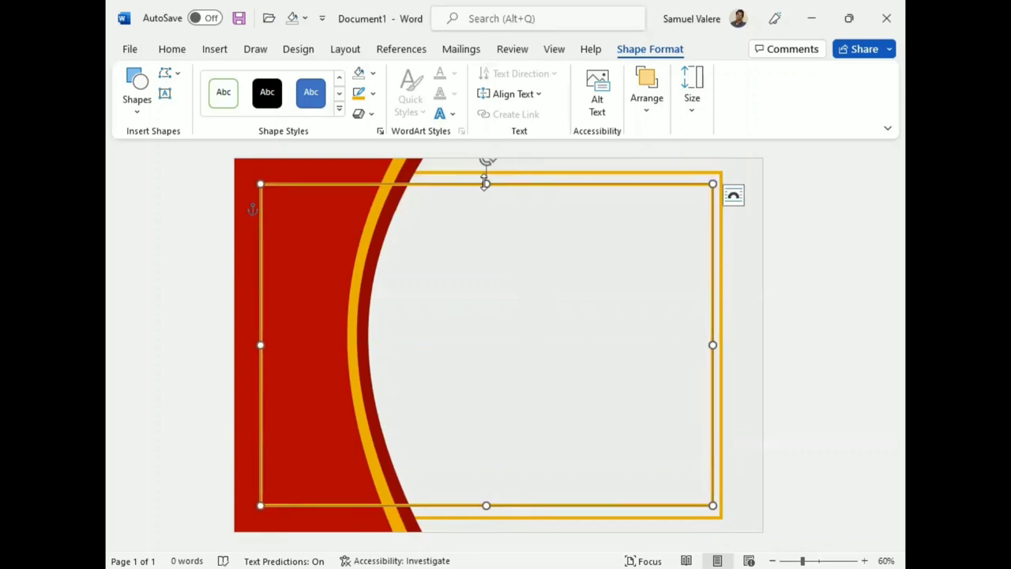
drag(485, 182, 495, 182)
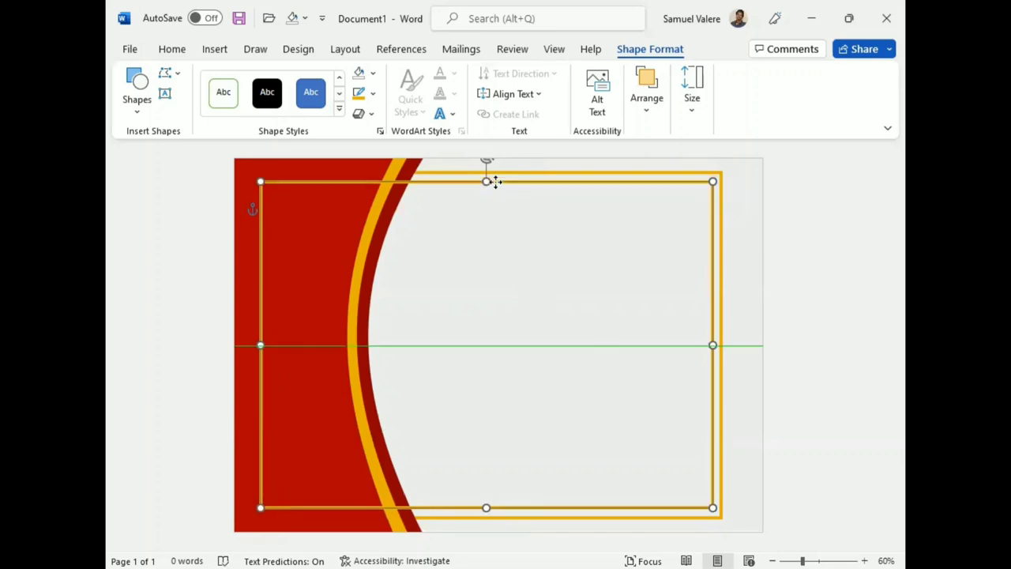
key(ctrl+Right)
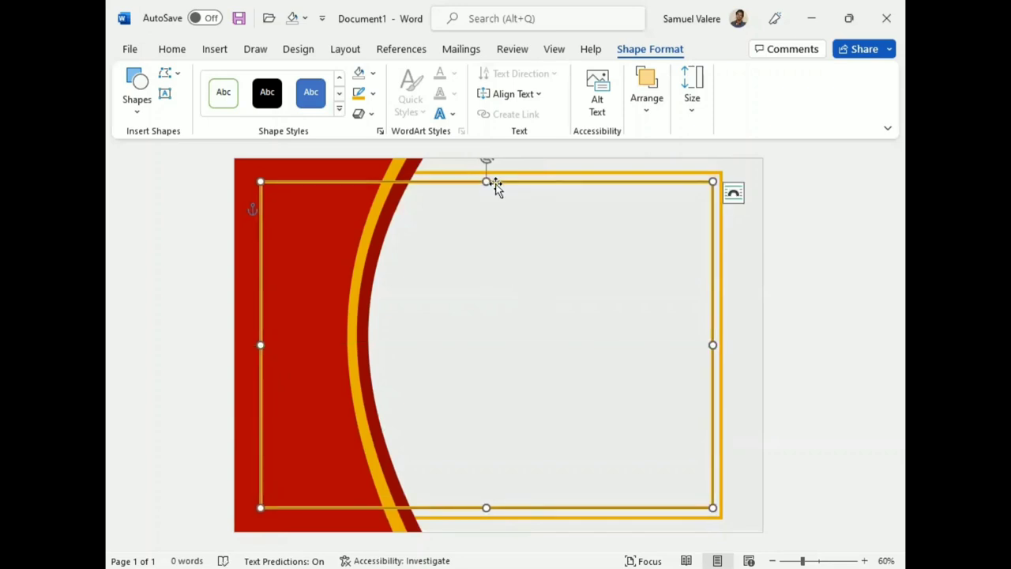
click(646, 99)
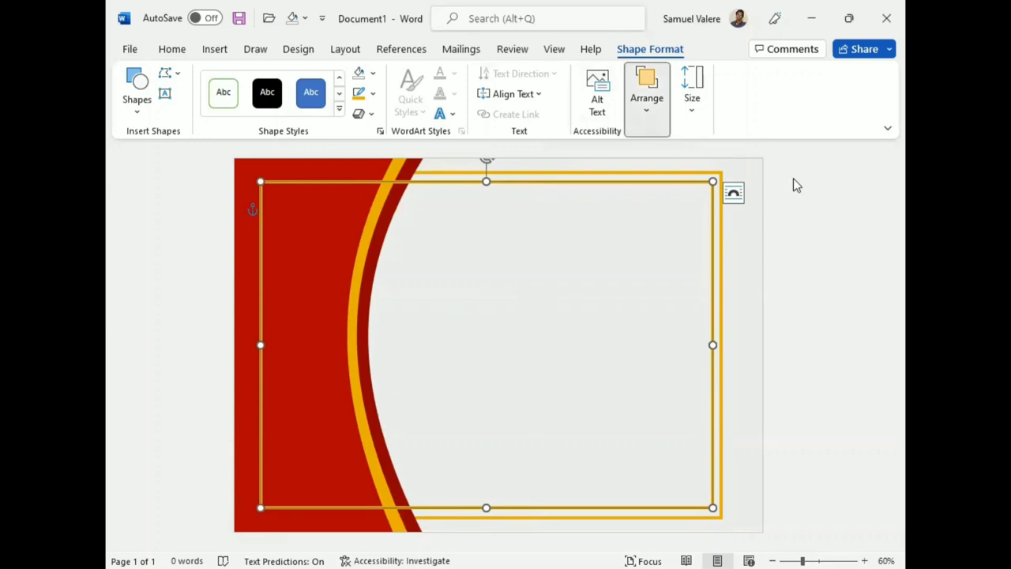
click(766, 157)
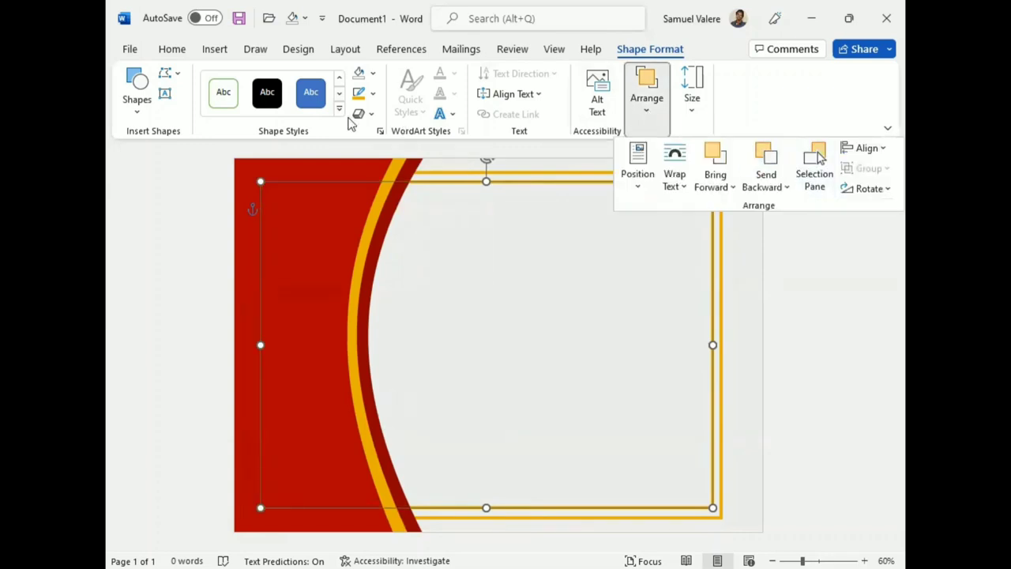
click(135, 110)
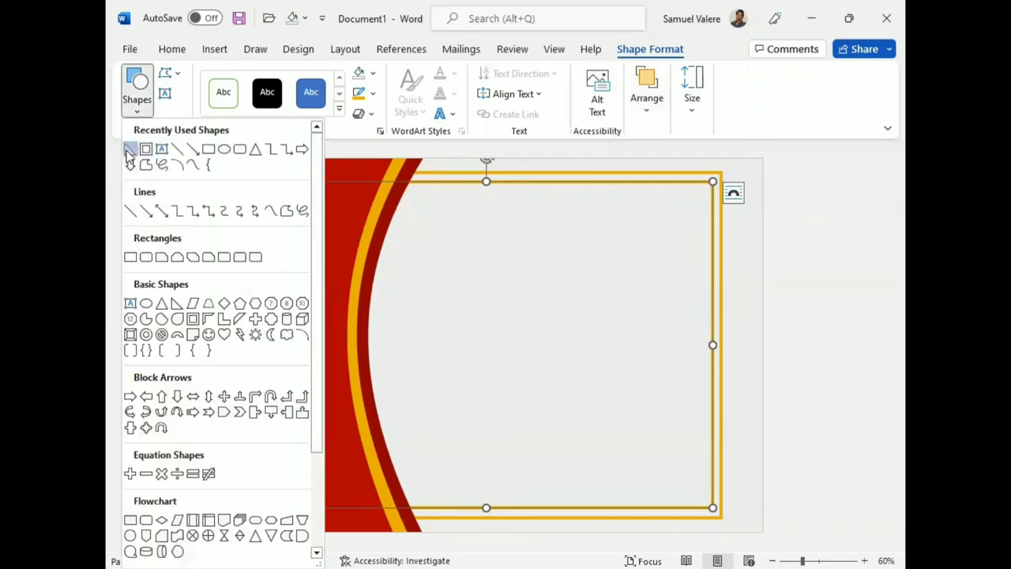
Draw a right triangle, flip it, and fit it into the frame's top-right corner.
click(129, 150)
drag(620, 190, 682, 275)
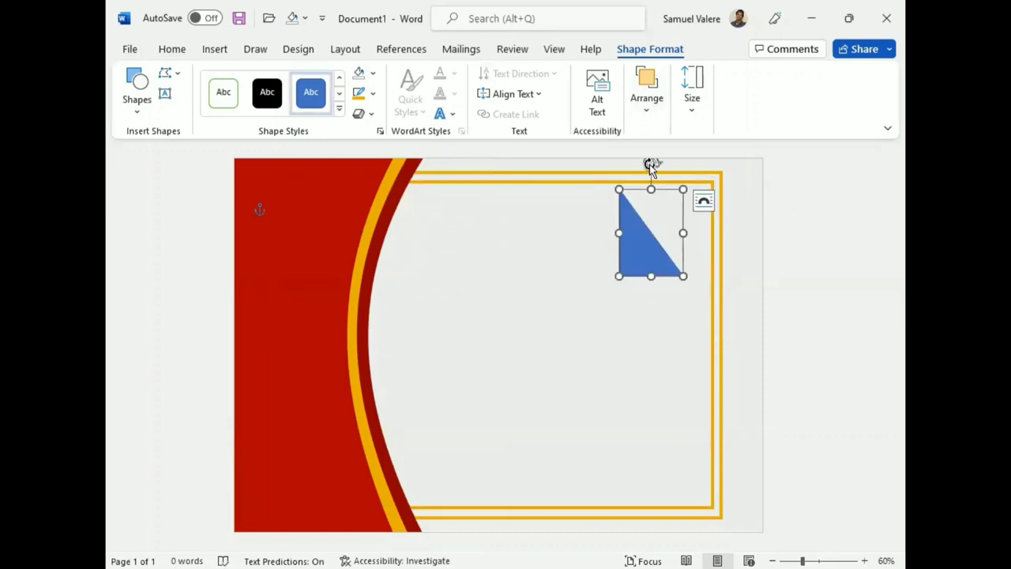
drag(651, 166, 652, 276)
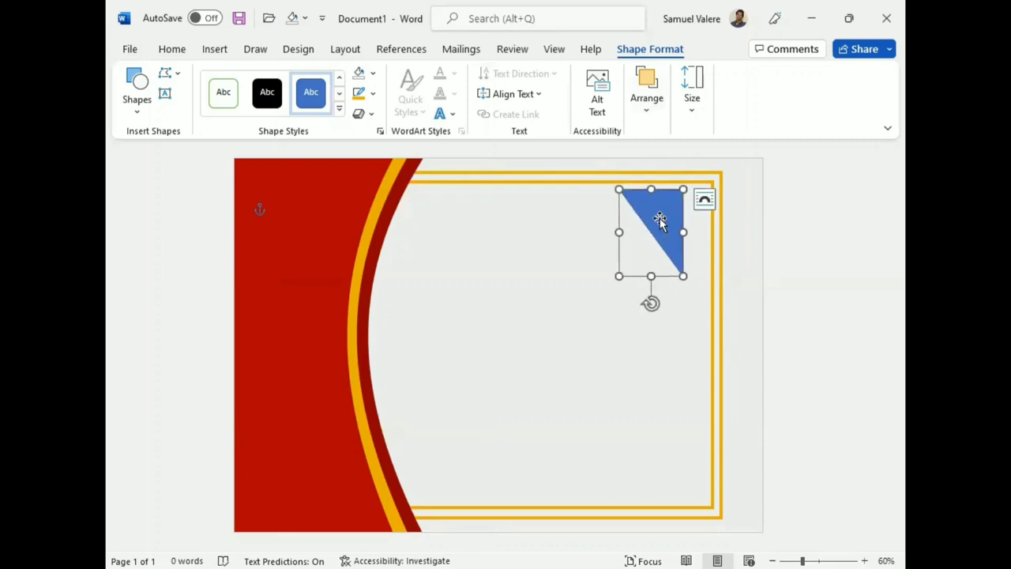
drag(659, 219, 692, 209)
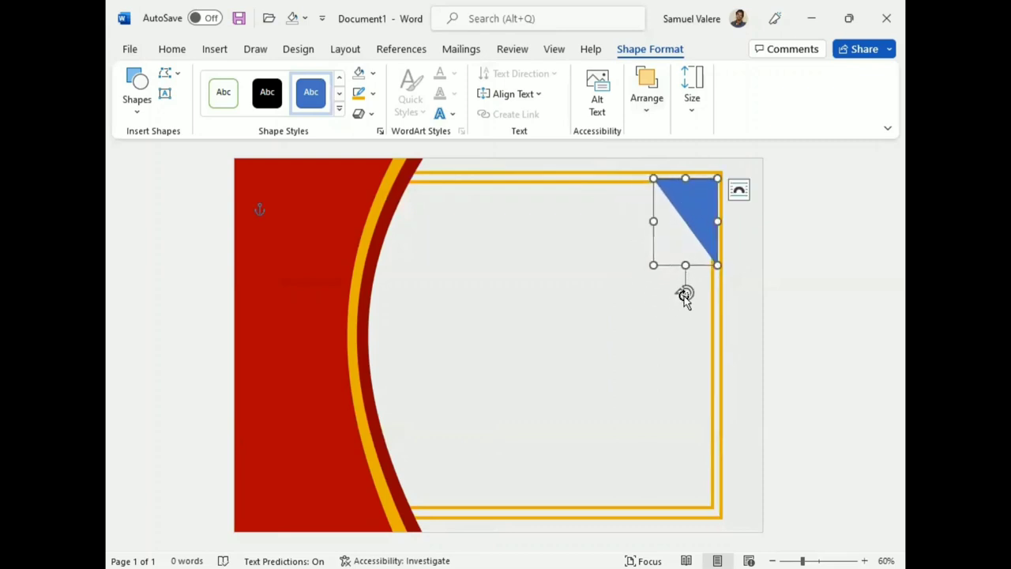
drag(684, 293, 684, 292)
drag(653, 264, 650, 257)
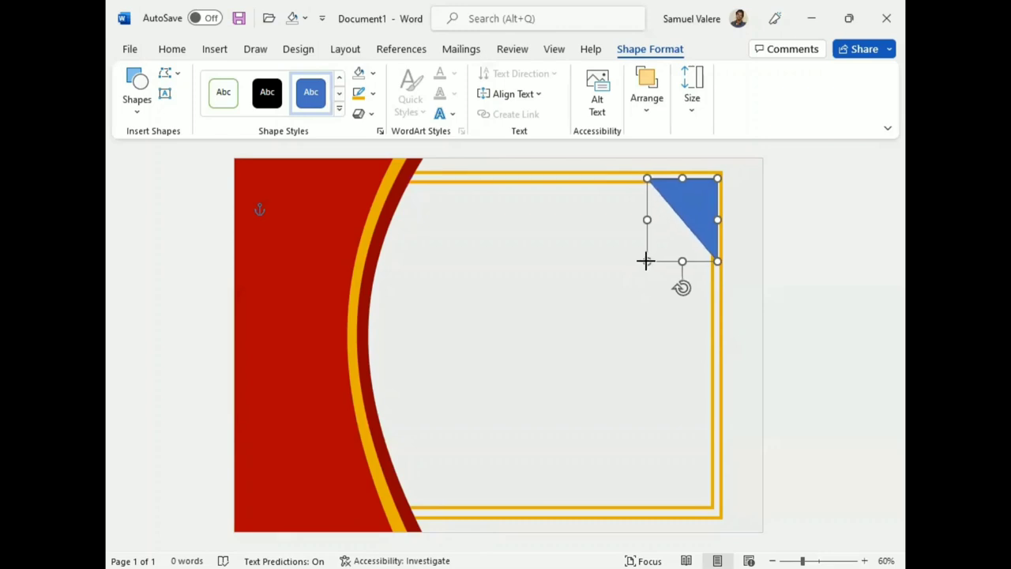
drag(650, 257, 645, 261)
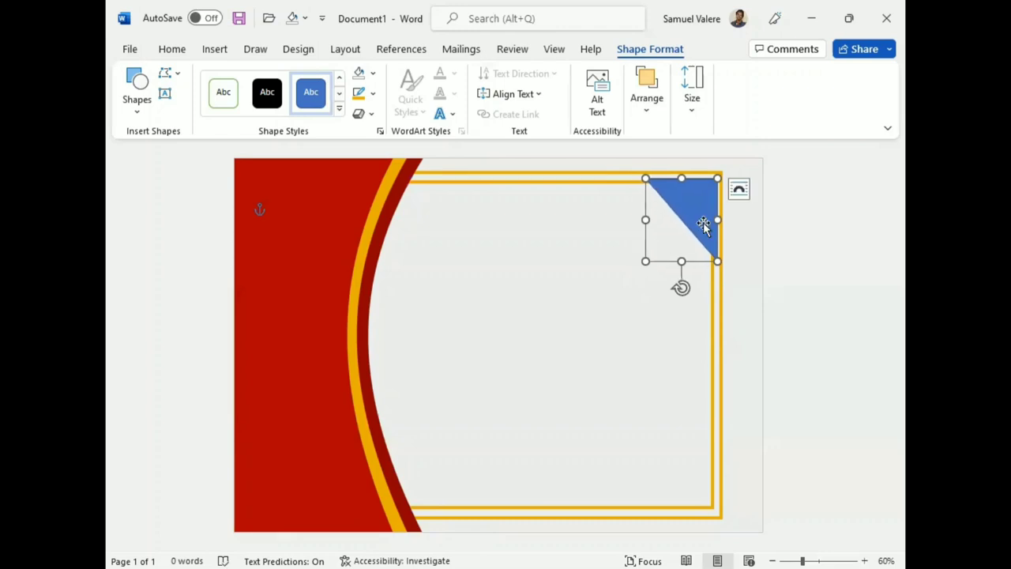
Fill the corner triangle dark red and nudge it up into the corner.
click(376, 95)
click(373, 73)
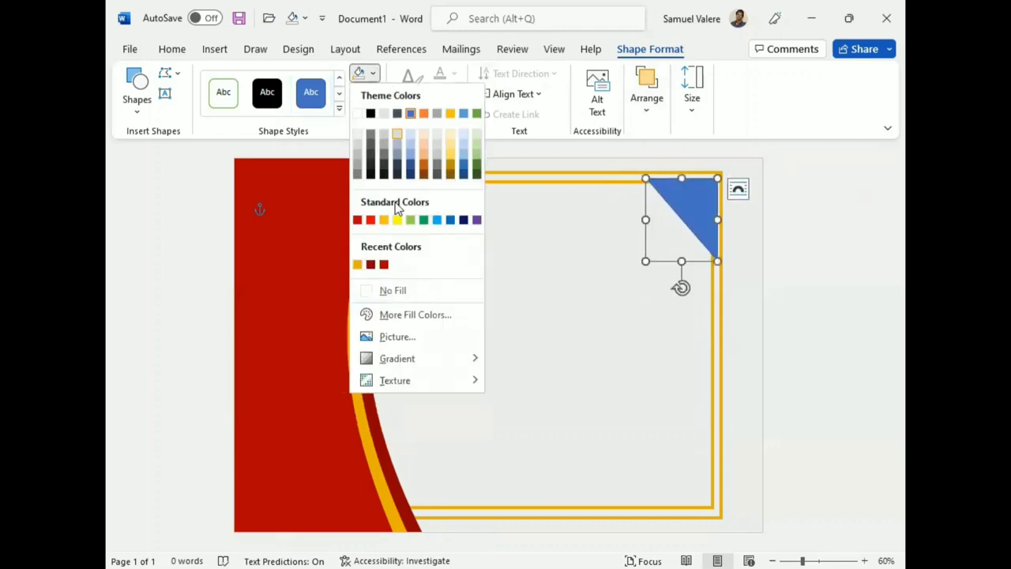
click(371, 266)
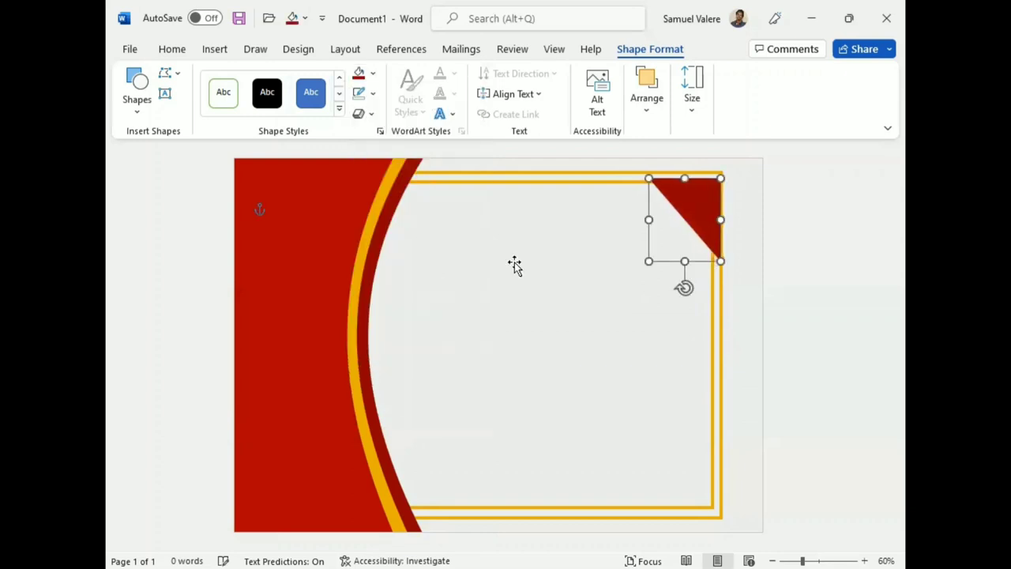
key(Up)
key(Up)
key(Up)
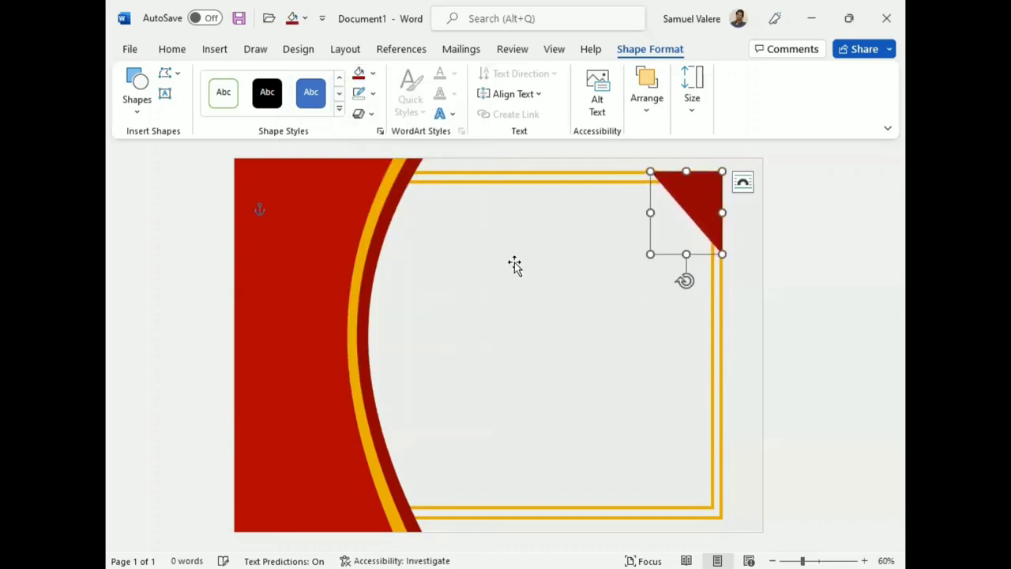
Send the top-right red triangle behind the gold frame lines.
click(863, 304)
click(705, 216)
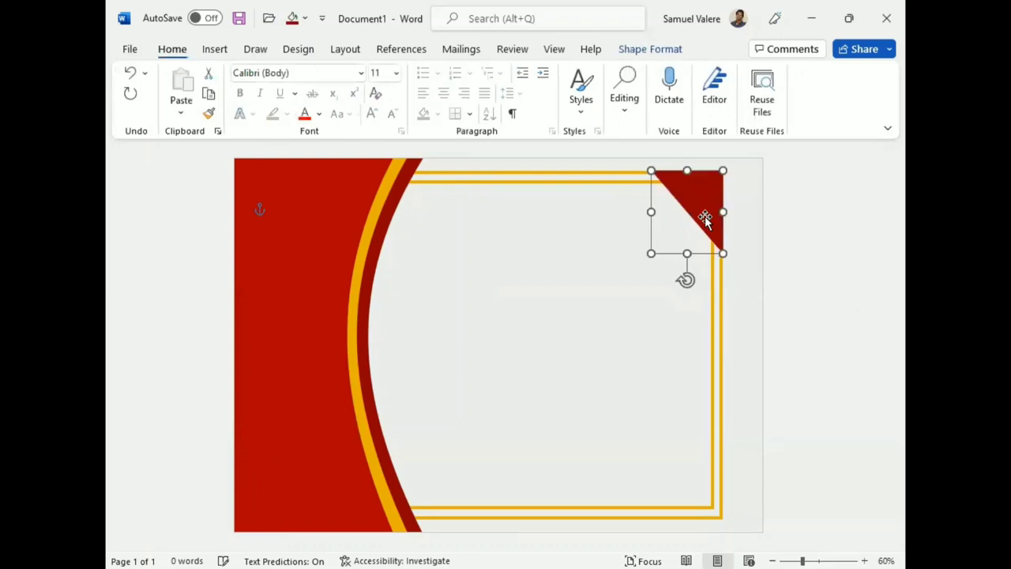
click(827, 291)
click(702, 207)
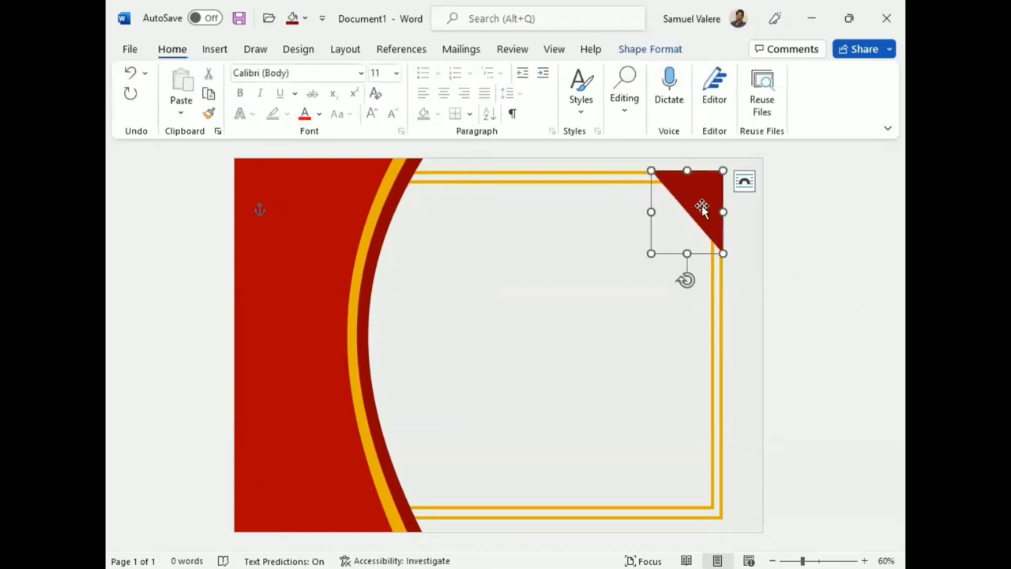
click(648, 50)
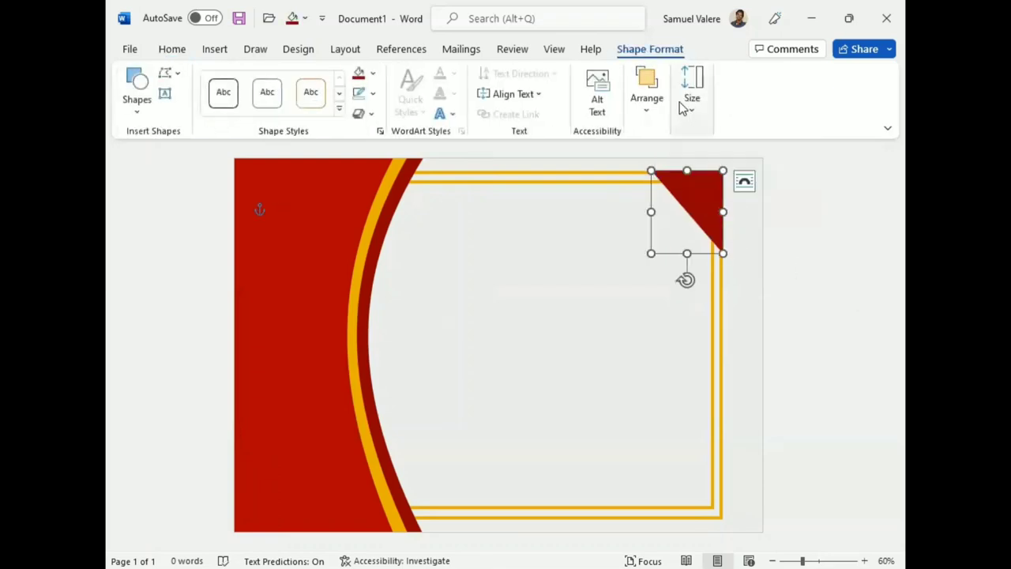
click(648, 83)
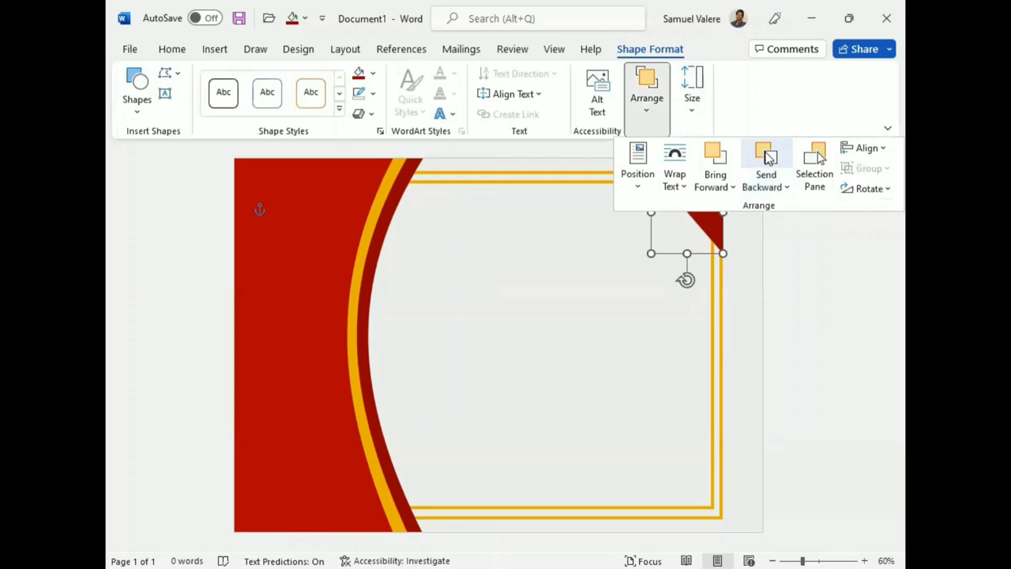
click(785, 253)
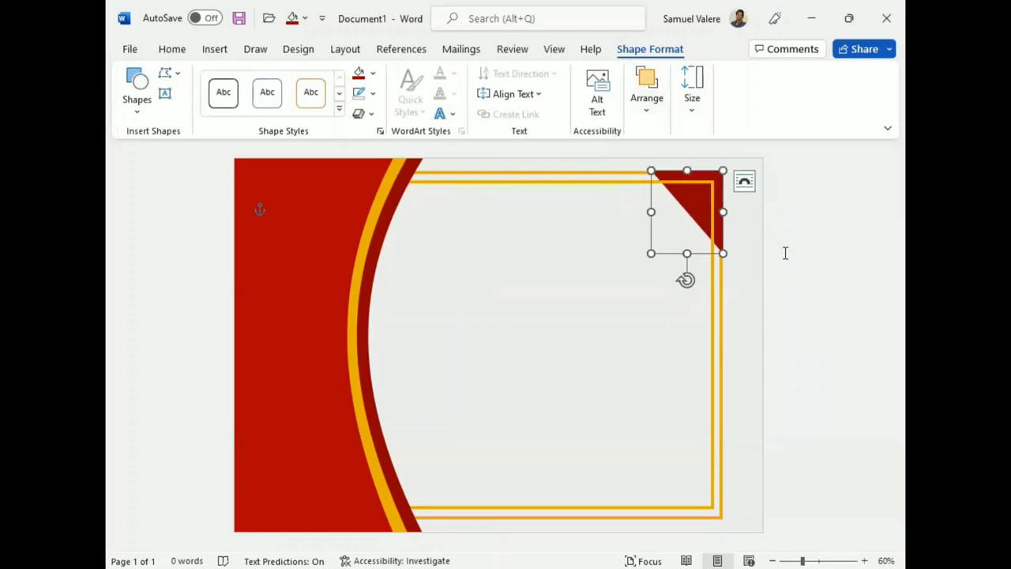
Copy the triangle to the bottom-right corner, rotate it 90°, and send it behind the frame.
drag(695, 225, 691, 441)
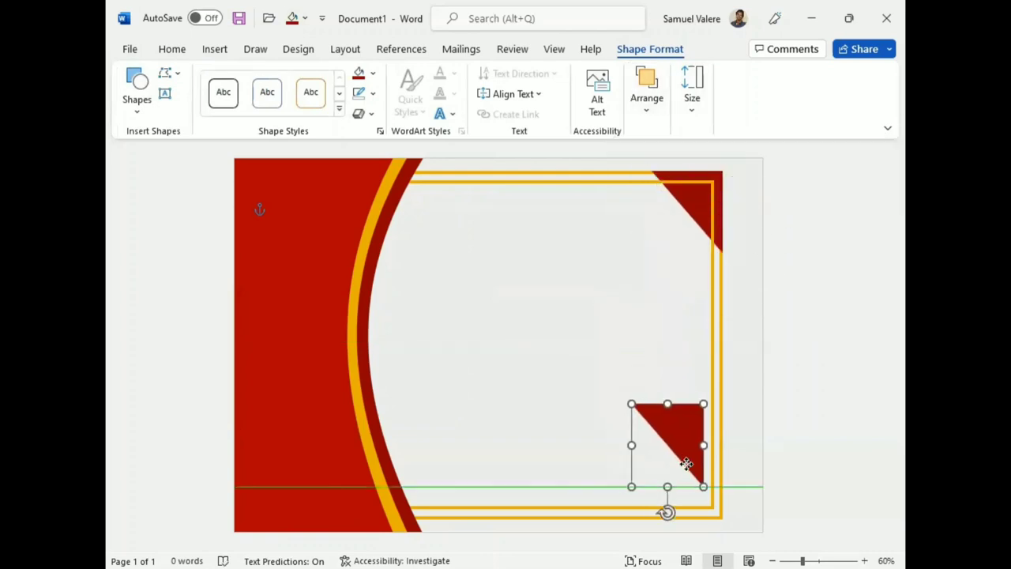
mouse_move(677, 518)
mouse_down()
mouse_move(647, 451)
mouse_move(703, 486)
mouse_up()
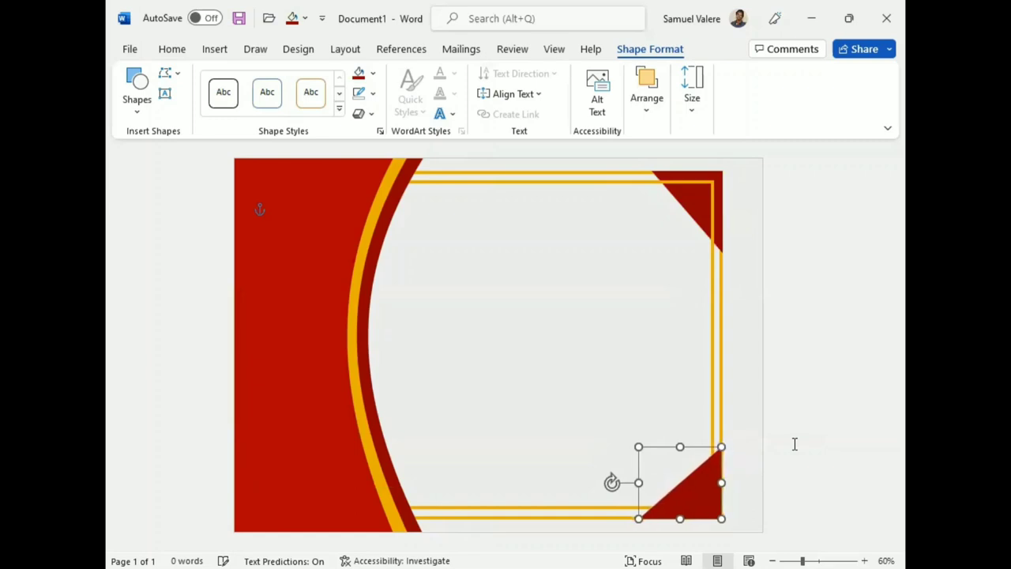
click(833, 436)
click(711, 496)
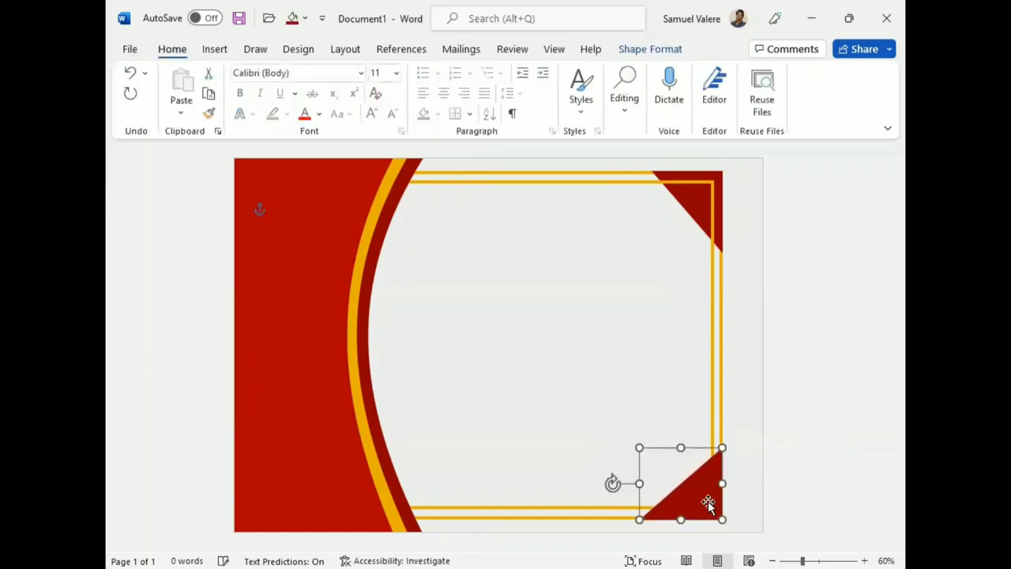
click(650, 50)
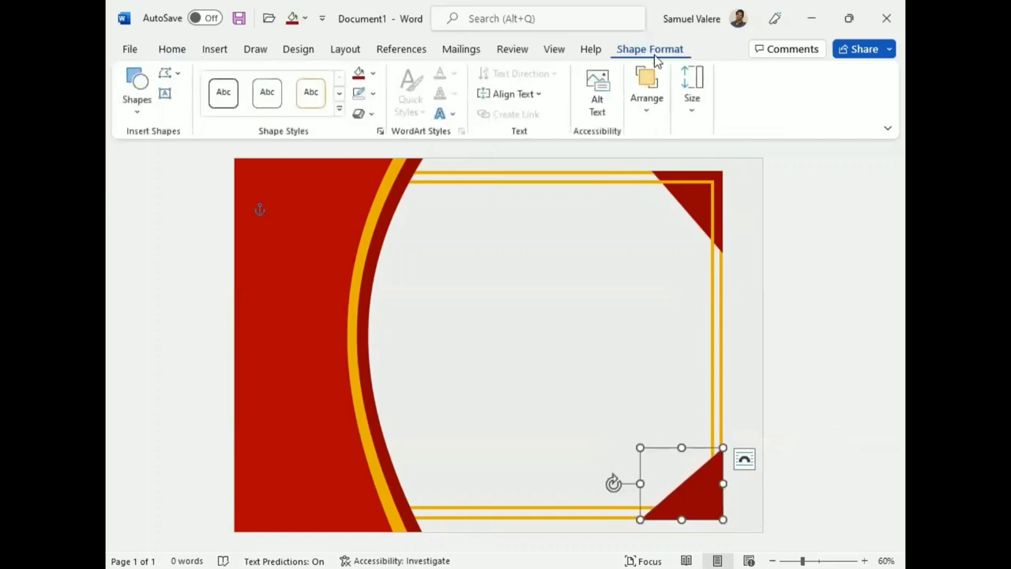
click(644, 109)
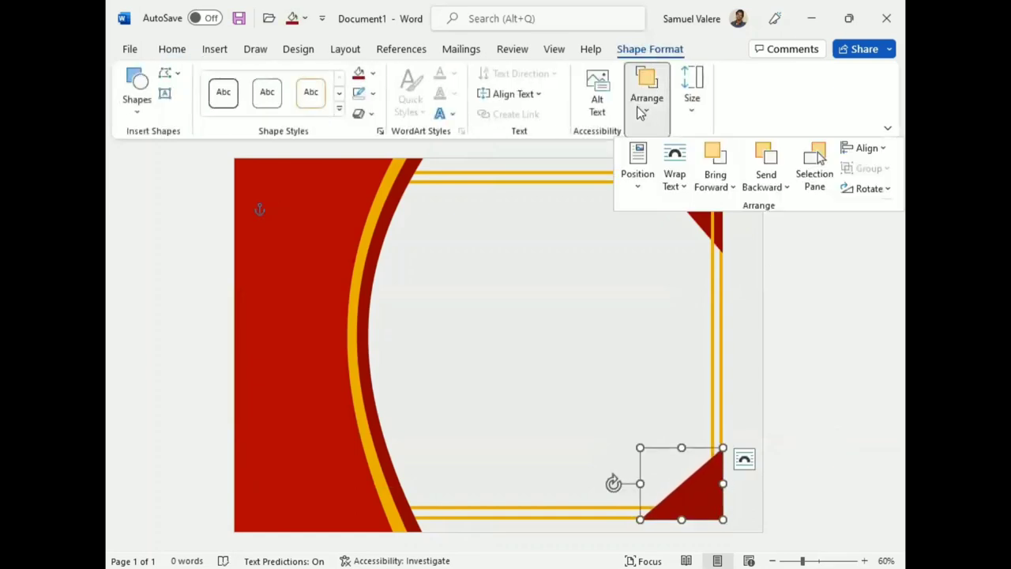
click(766, 158)
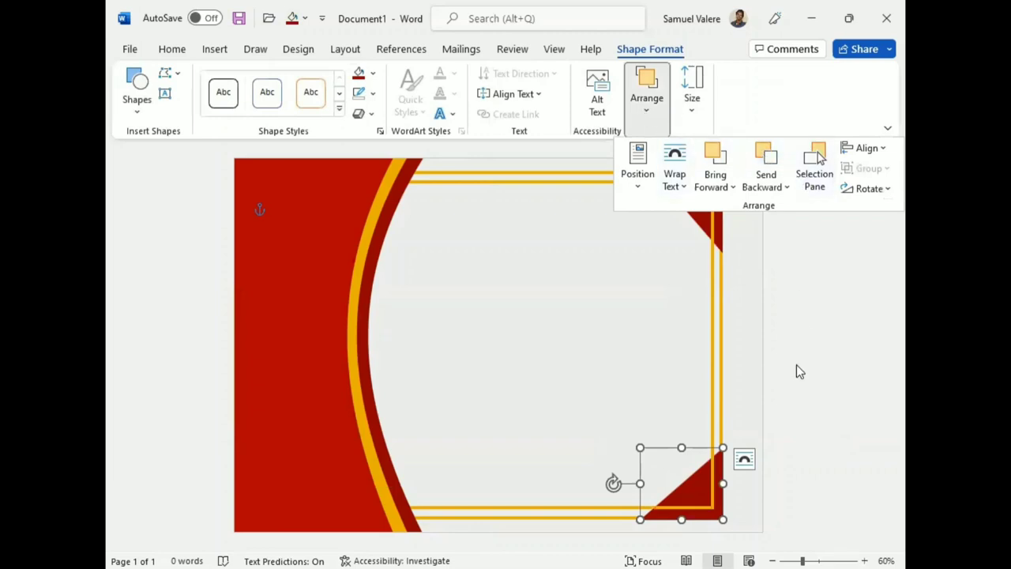
click(825, 344)
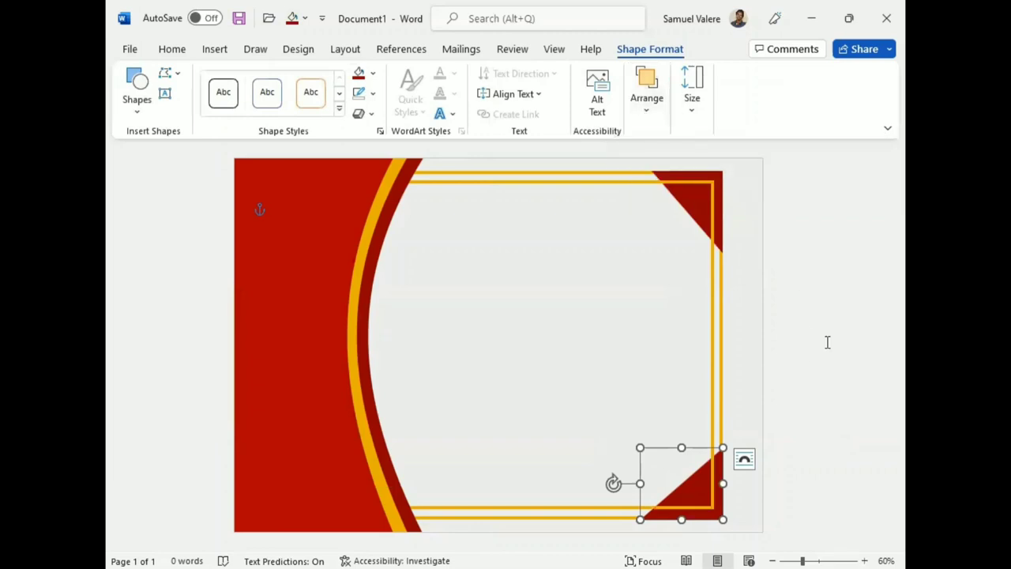
click(825, 335)
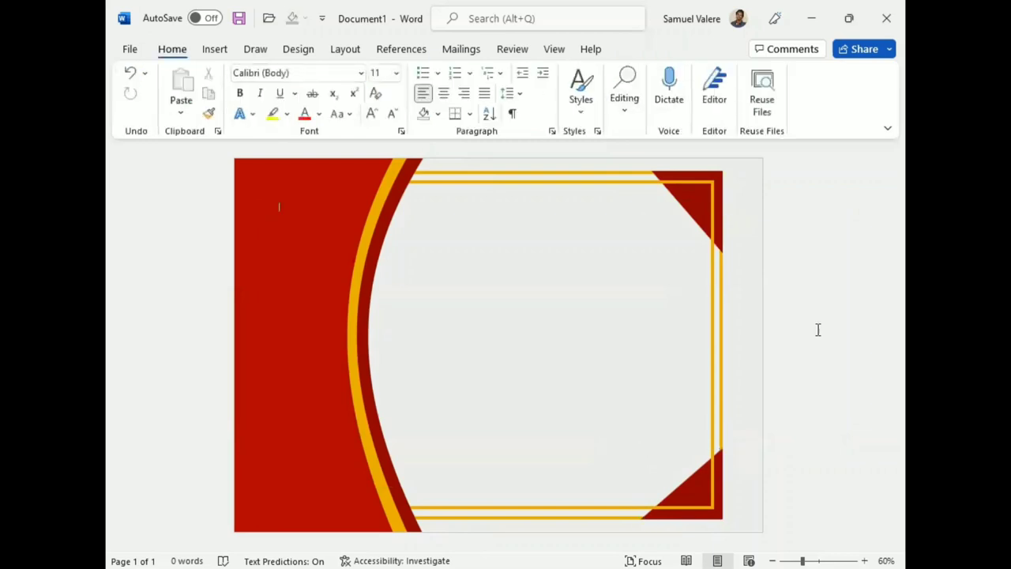
Draw a rectangle box near the top of the frame and type 'Certificate' in it.
click(215, 54)
click(299, 74)
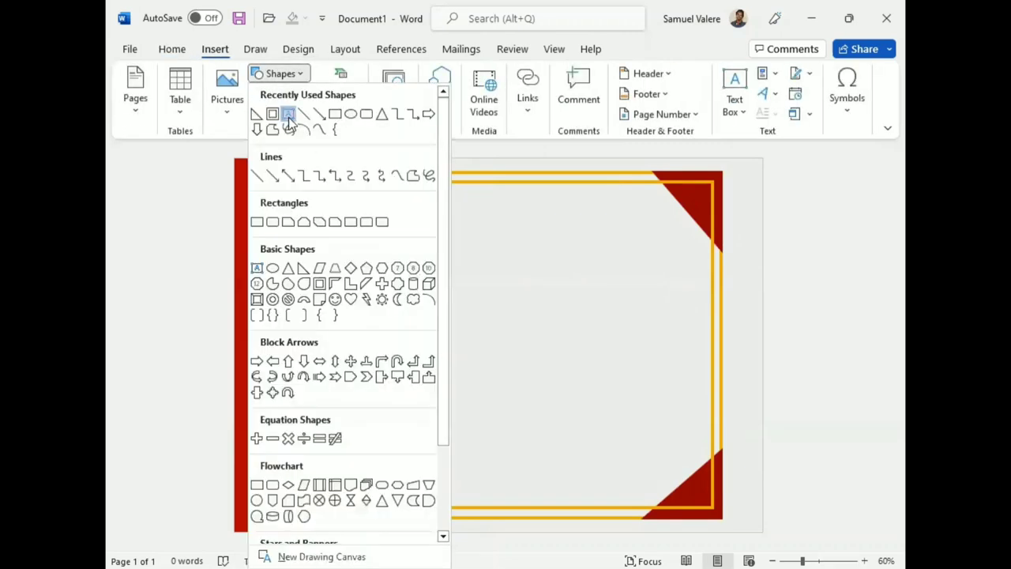
click(281, 111)
drag(425, 210, 674, 299)
text(Certificate)
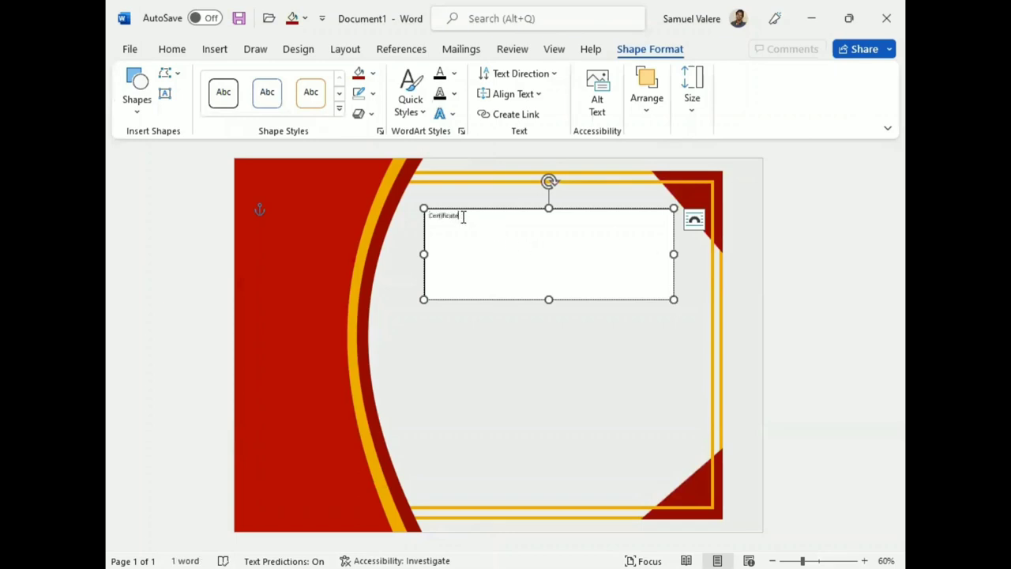
drag(463, 216, 426, 225)
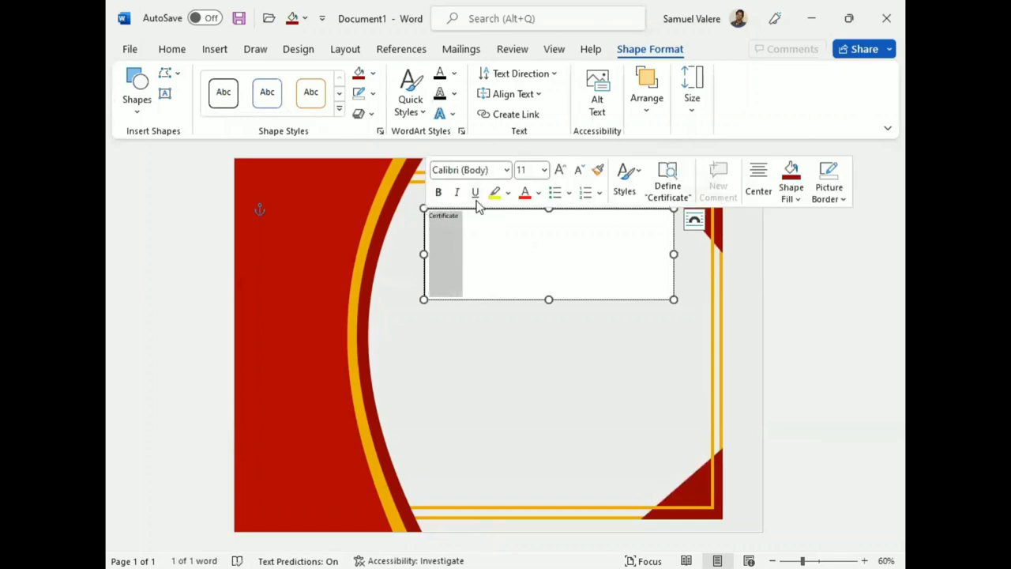
Centre the heading text, set it in Georgia, and enlarge it.
click(172, 49)
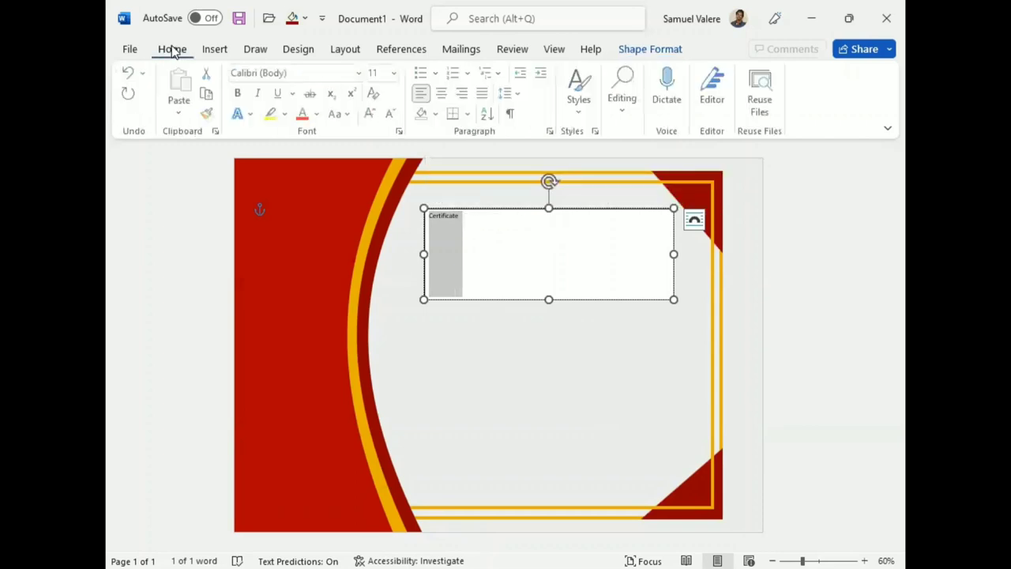
click(442, 93)
click(314, 73)
text(Georgia)
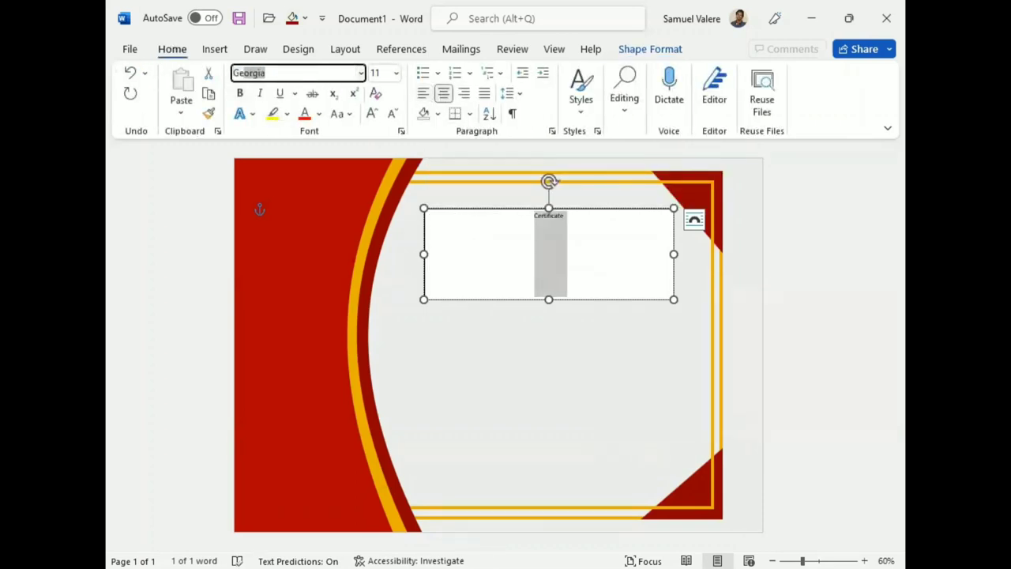
key(Return)
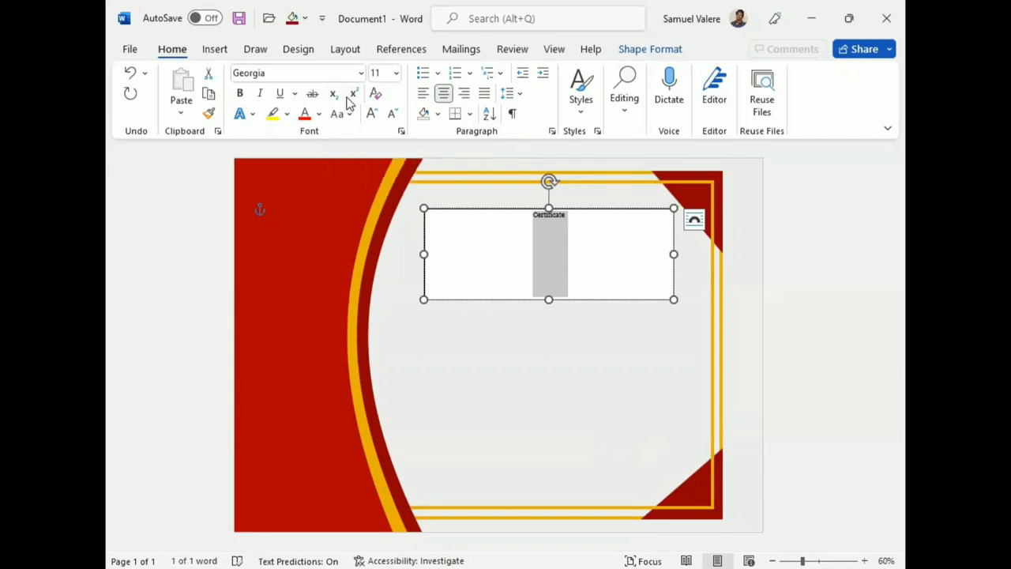
click(371, 114)
click(371, 114)
click(371, 115)
click(372, 114)
click(371, 115)
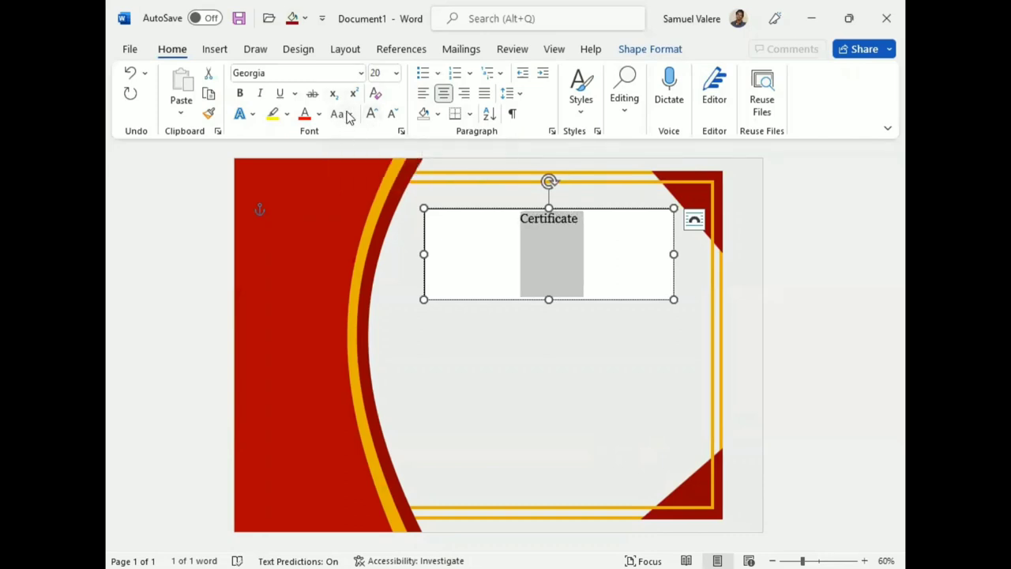
Change the heading to UPPERCASE, make it bold, and enlarge it further.
click(345, 112)
click(376, 180)
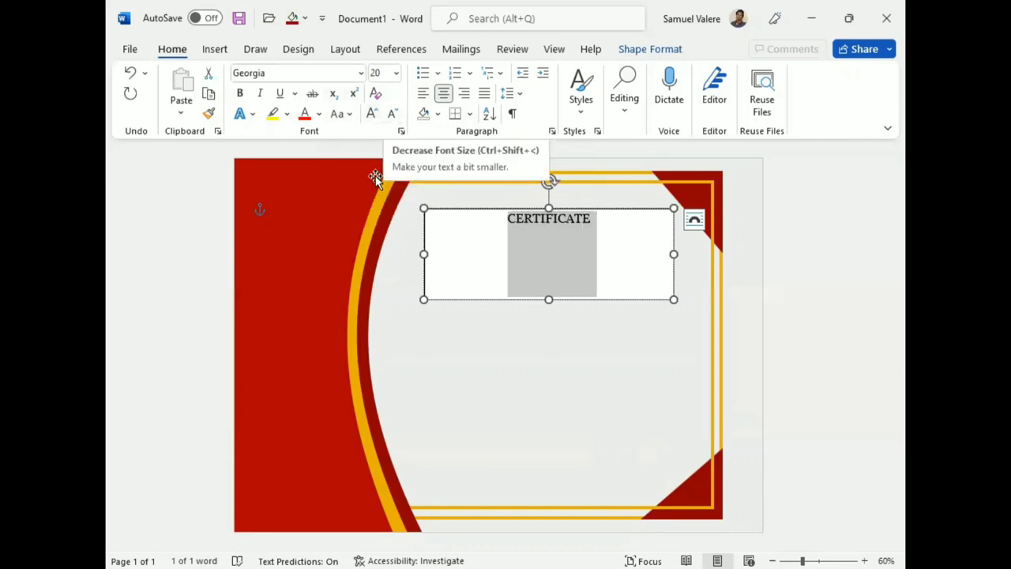
key(ctrl+b)
click(372, 114)
click(371, 114)
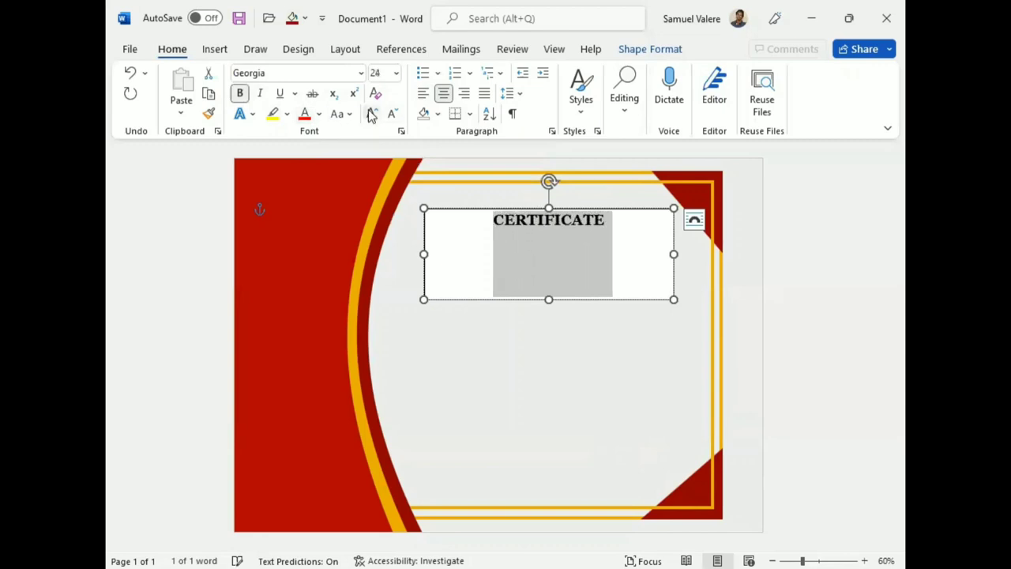
click(372, 114)
click(372, 115)
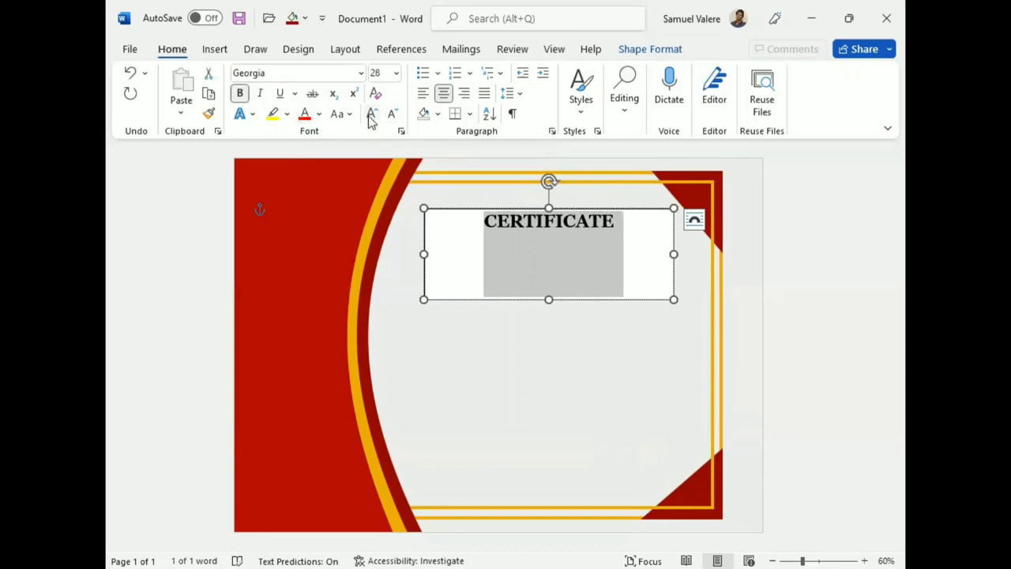
click(371, 115)
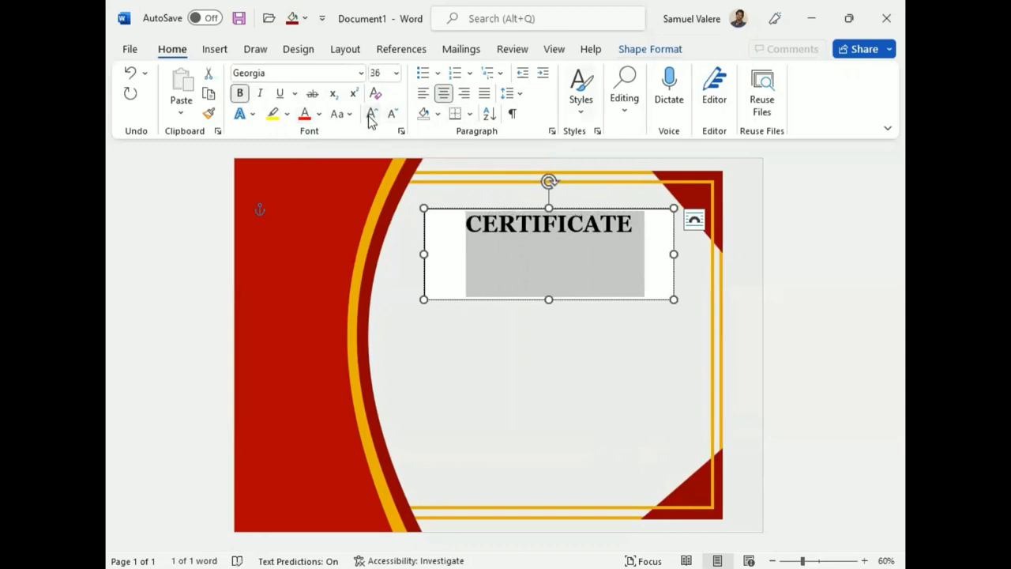
Make the CERTIFICATE box transparent with no outline, enlarge the heading, and shift it up and left.
click(372, 72)
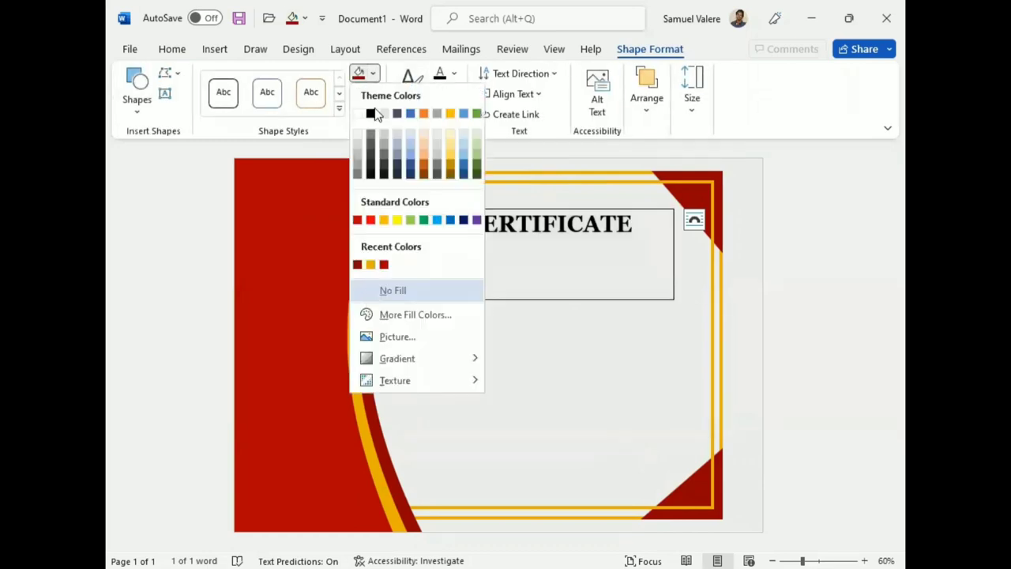
click(532, 269)
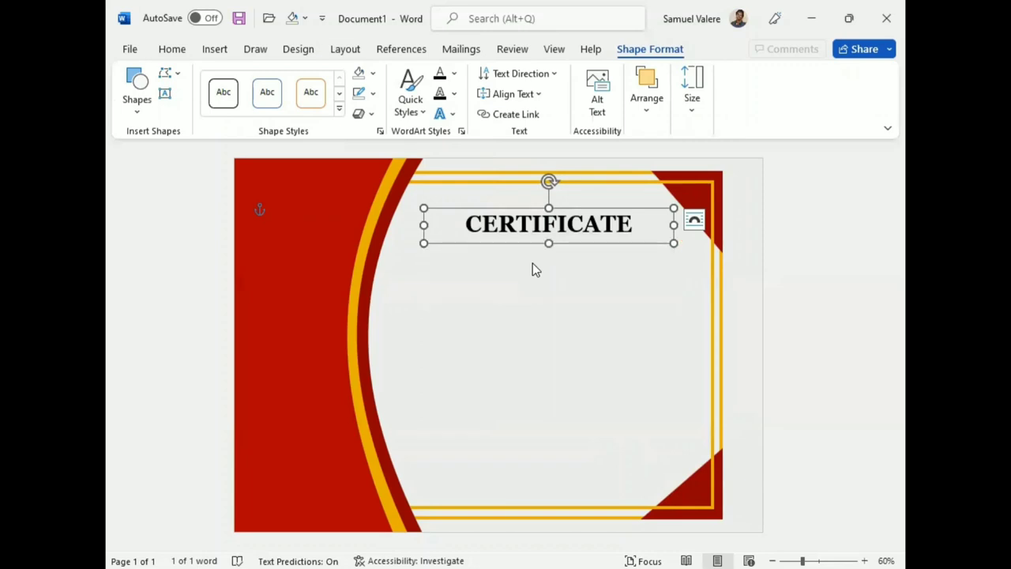
click(590, 174)
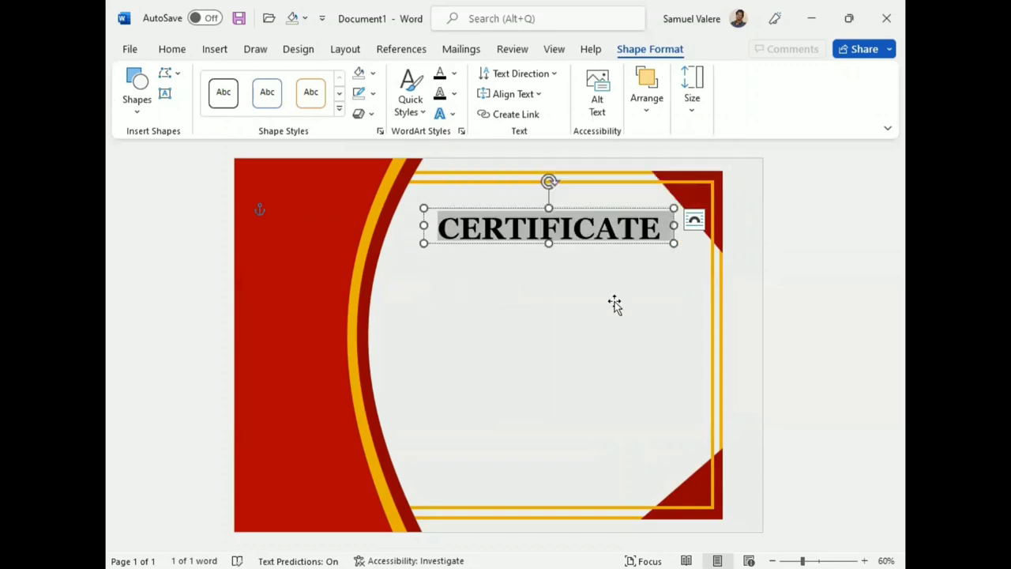
key(Escape)
key(Left)
key(Left)
key(Left)
key(Up)
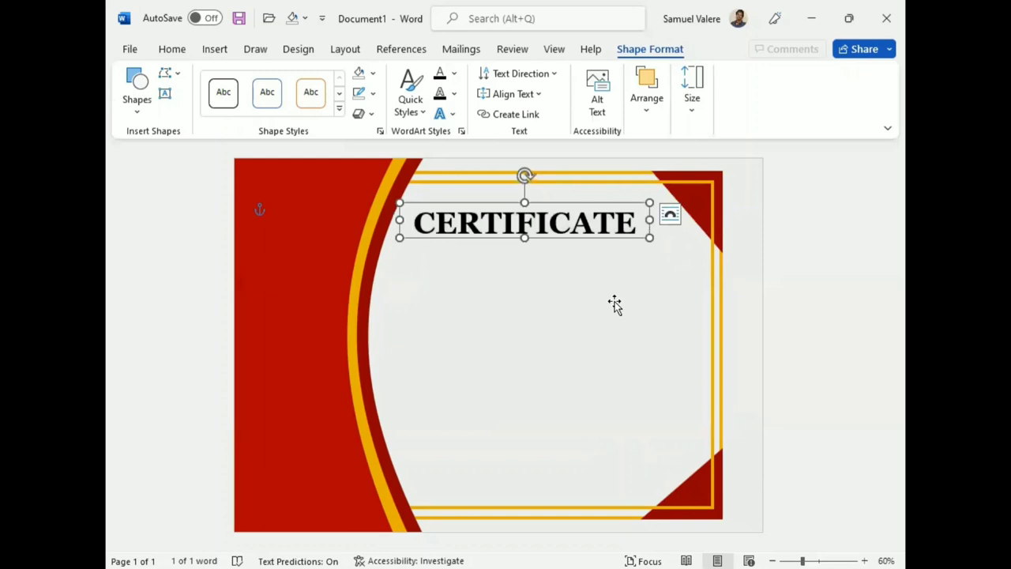
Duplicate the CERTIFICATE box just below it and retype it as 'Of appreciation'.
key(ctrl+d)
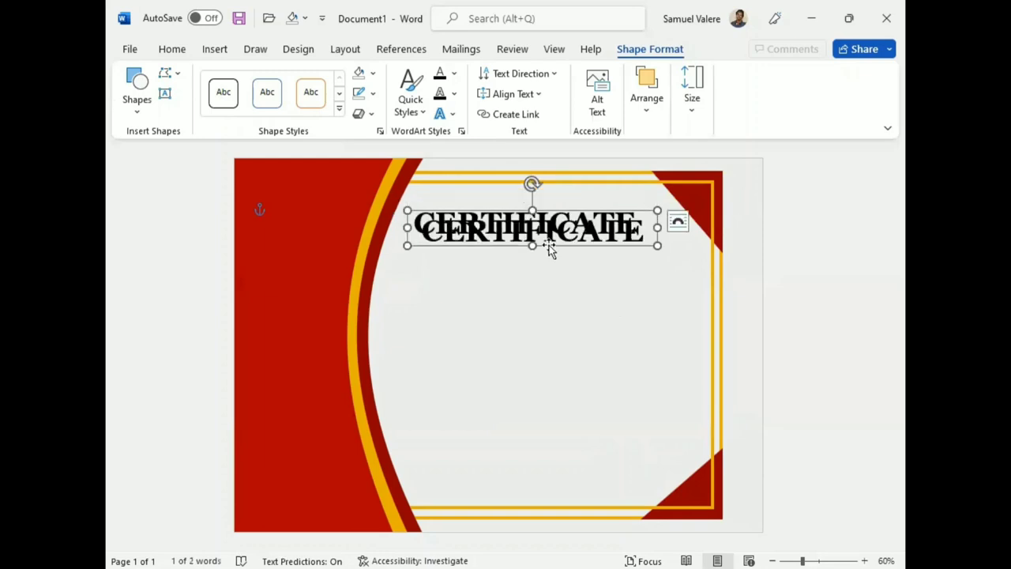
drag(550, 248, 546, 263)
double_click(544, 266)
text(of )
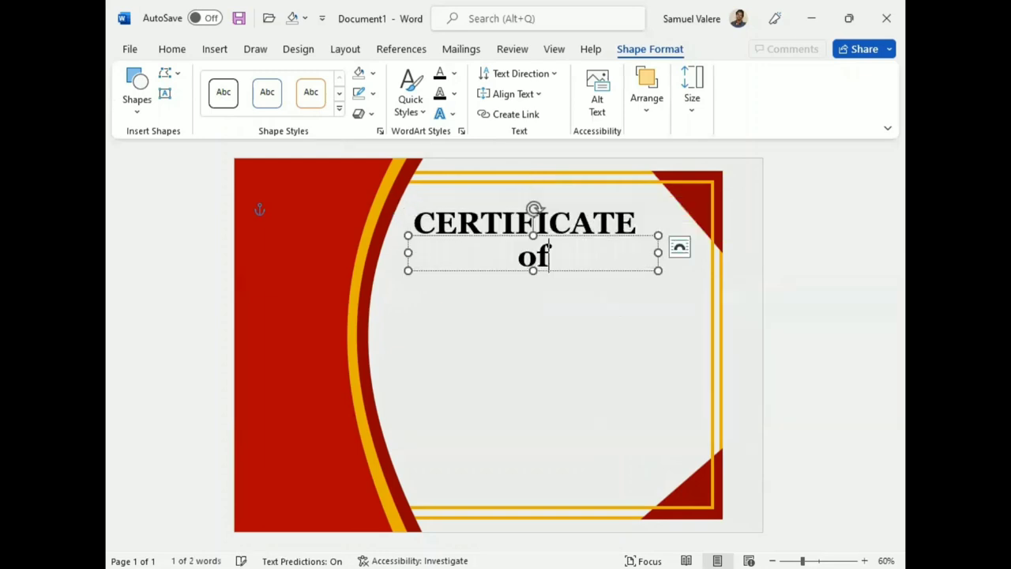
text(appre)
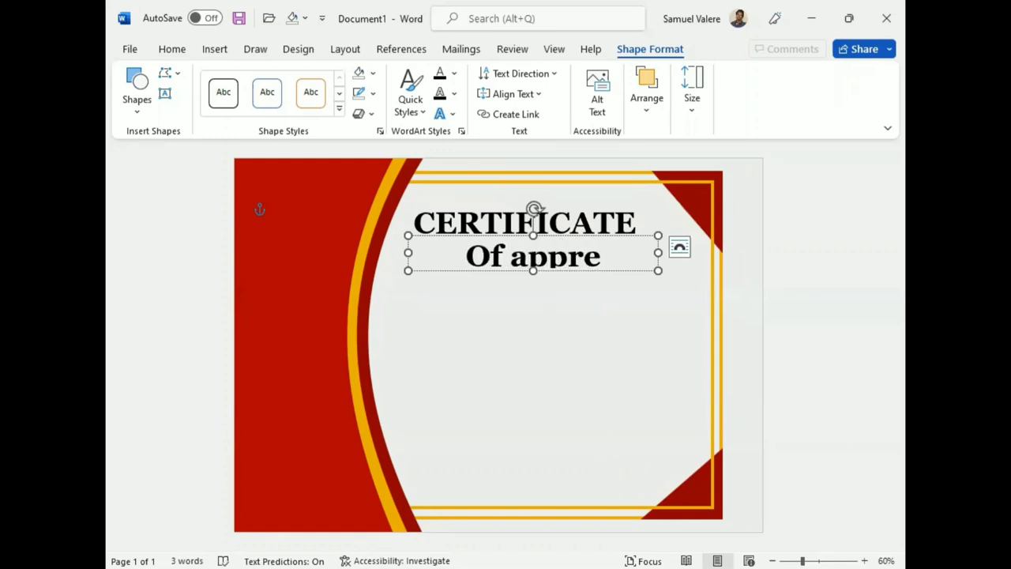
text(ciati)
key(ctrl+BackSpace)
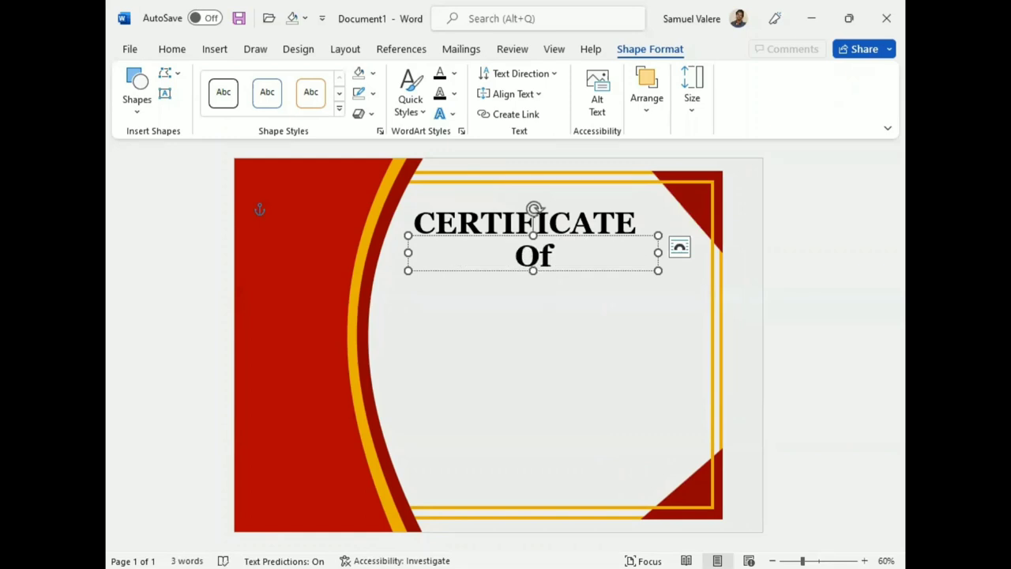
text(appreciation)
Set 'Of appreciation' to 28 pt non-bold and move it under the heading.
key(shift+Home)
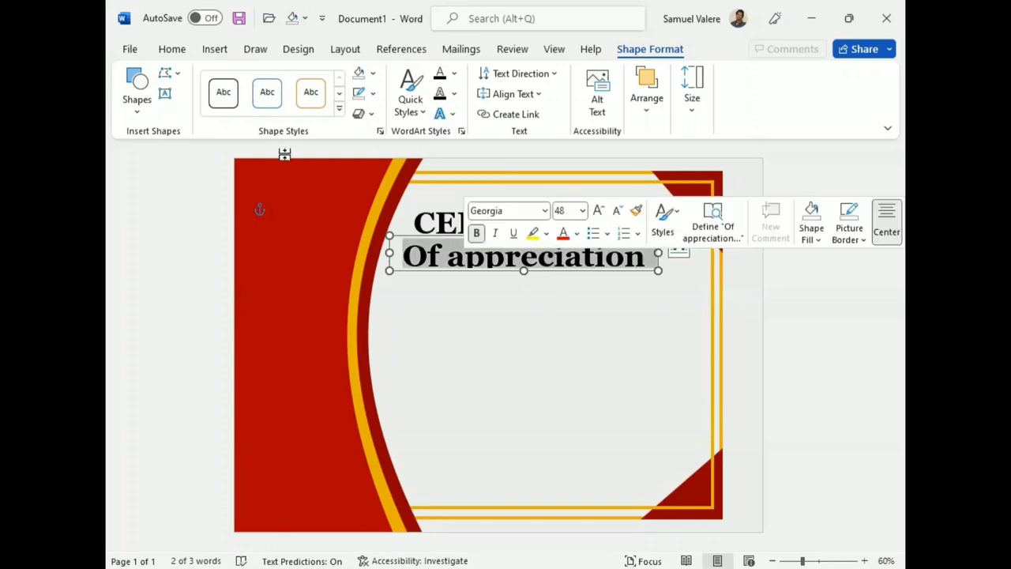
click(177, 52)
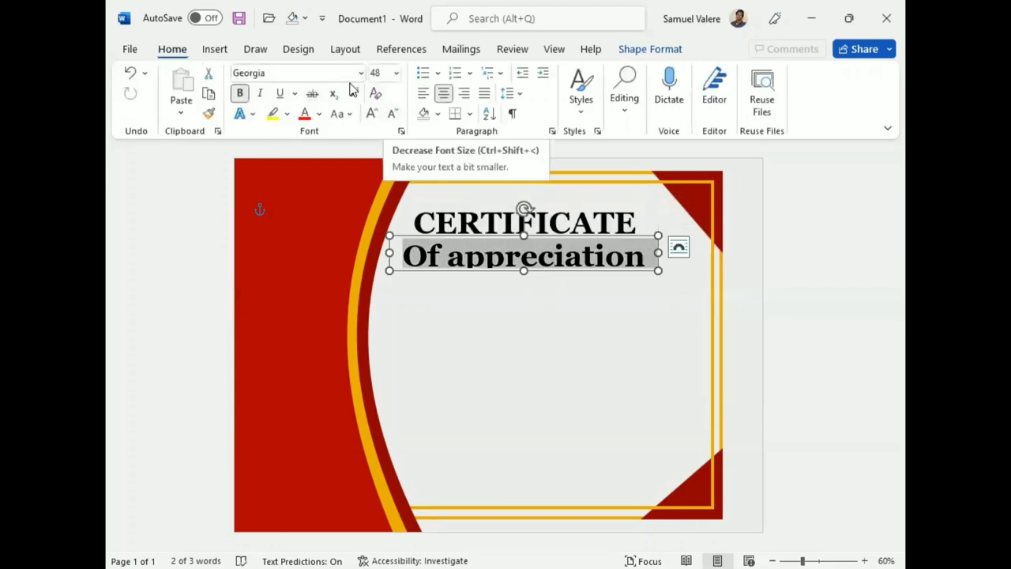
key(ctrl+shift+comma)
key(ctrl+shift+comma)
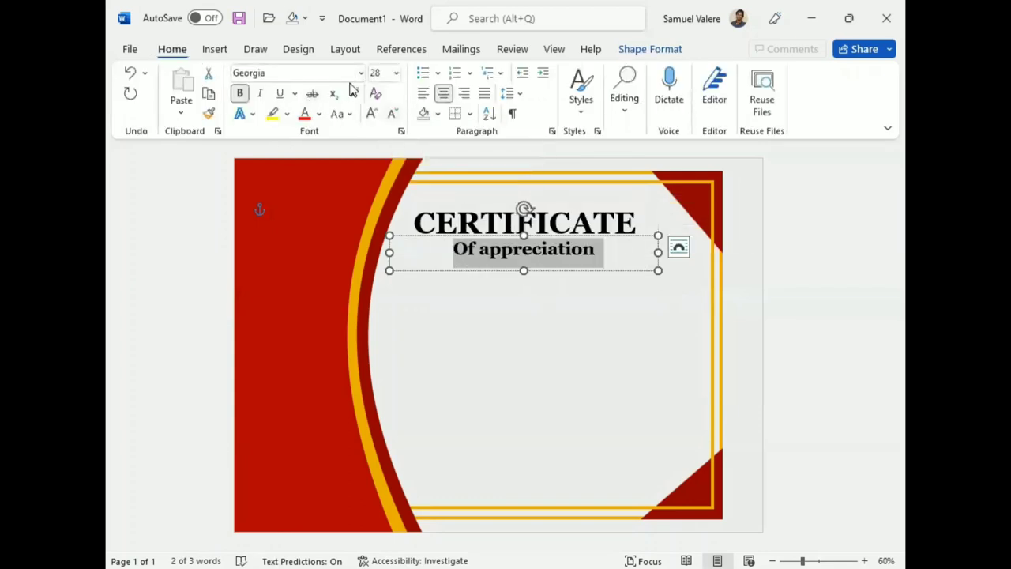
click(241, 93)
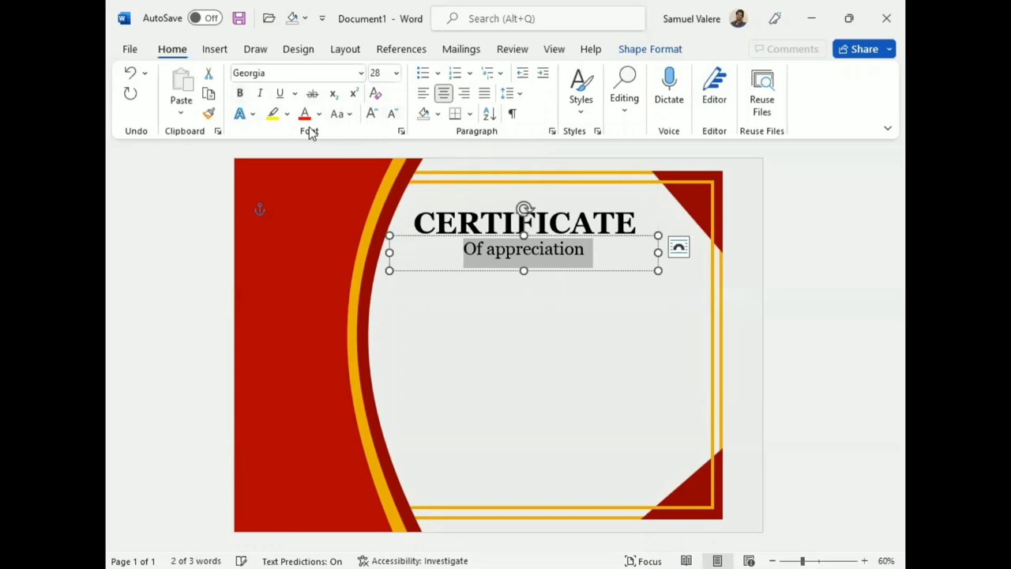
click(351, 114)
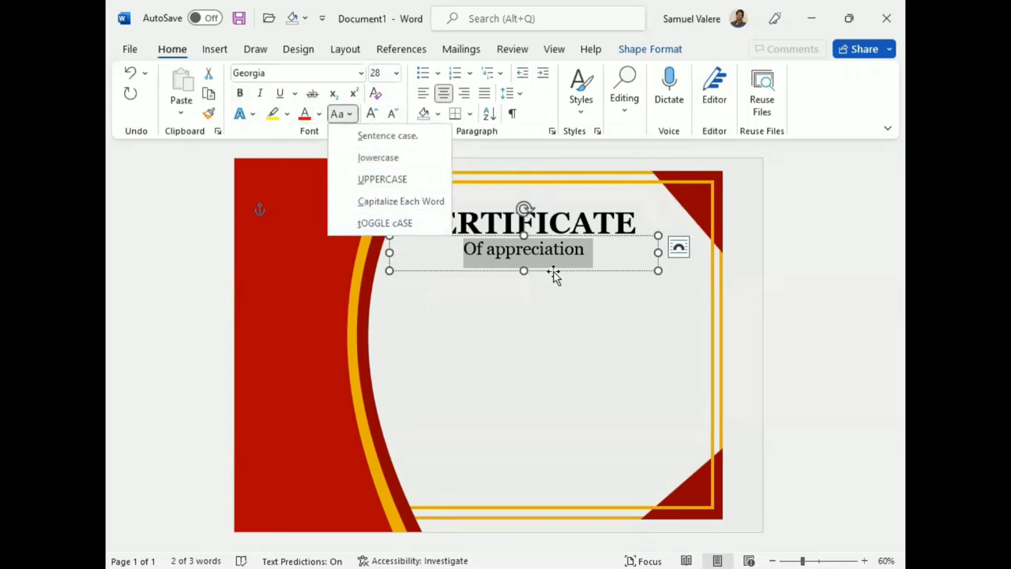
drag(553, 274, 588, 271)
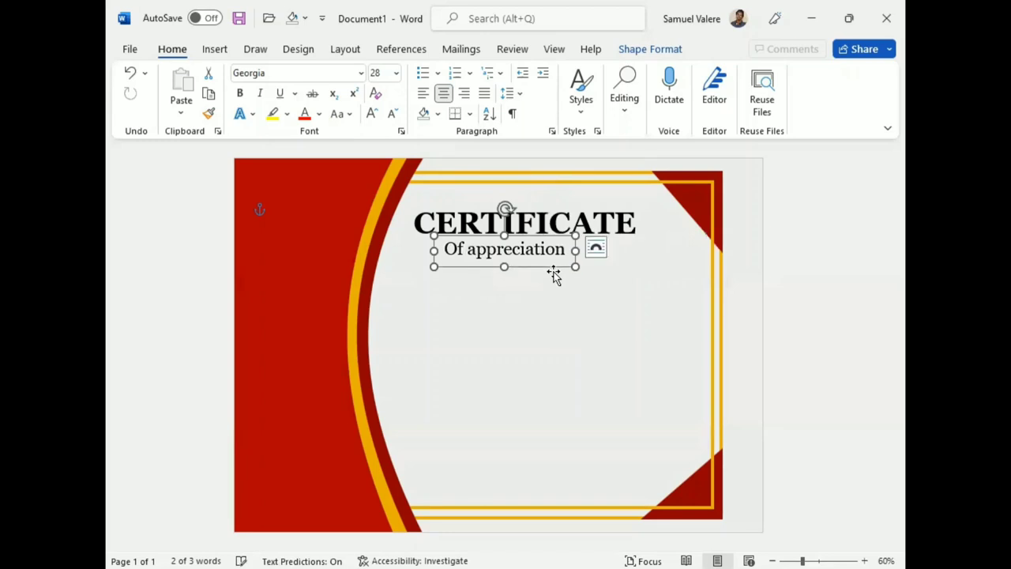
key(Right)
key(Right)
key(Right)
key(Right)
key(Right)
key(Right)
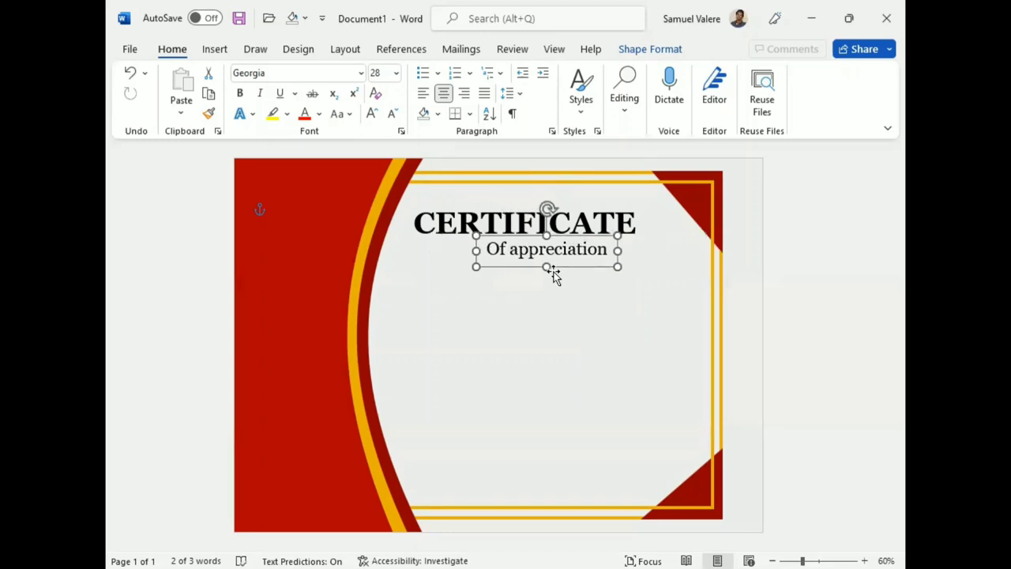
key(Right)
key(Right)
key(Right)
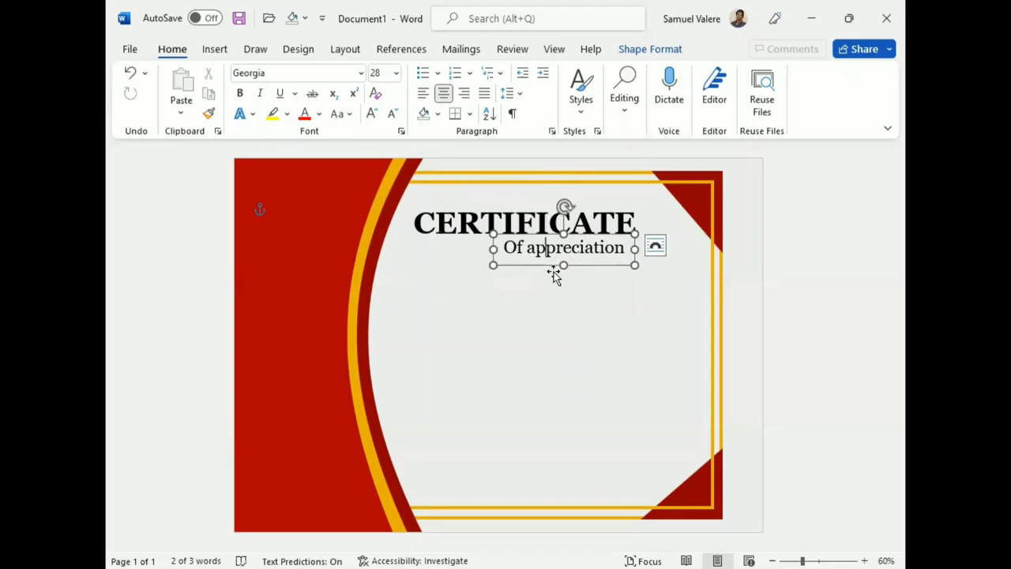
triple_click(554, 273)
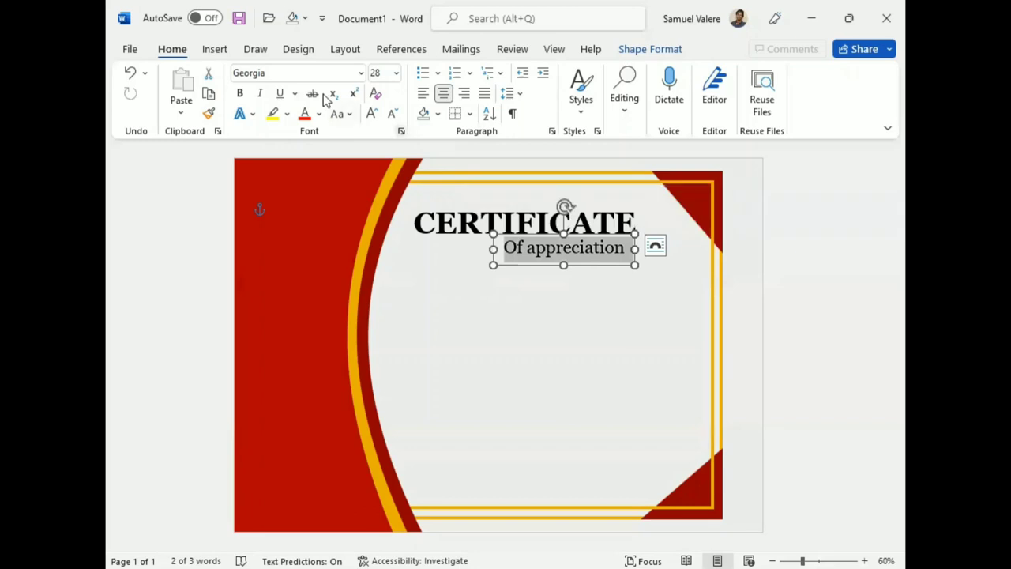
Expand the character spacing of 'Of appreciation' by 3 pt.
click(401, 131)
click(413, 112)
click(512, 169)
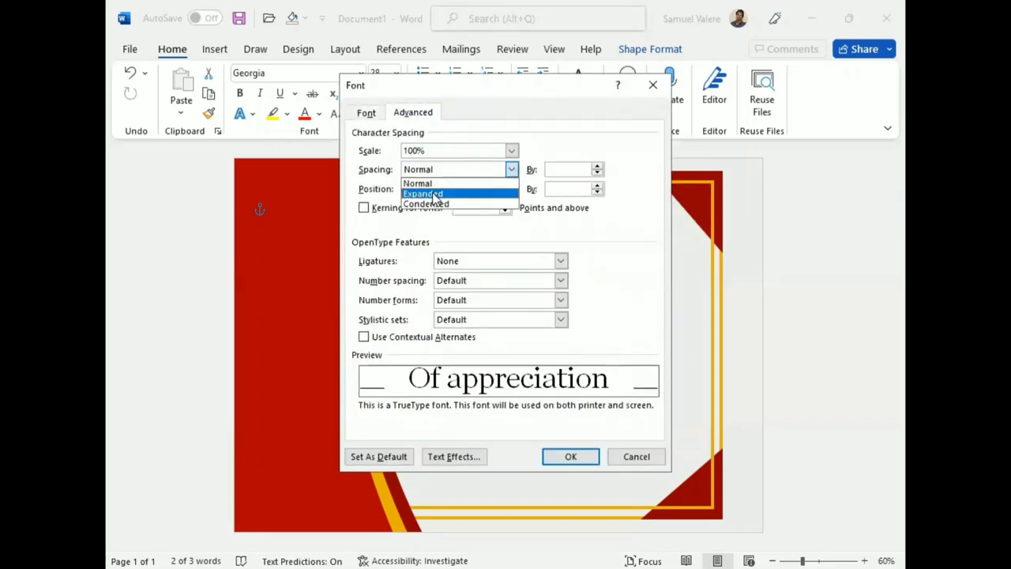
click(442, 194)
click(555, 169)
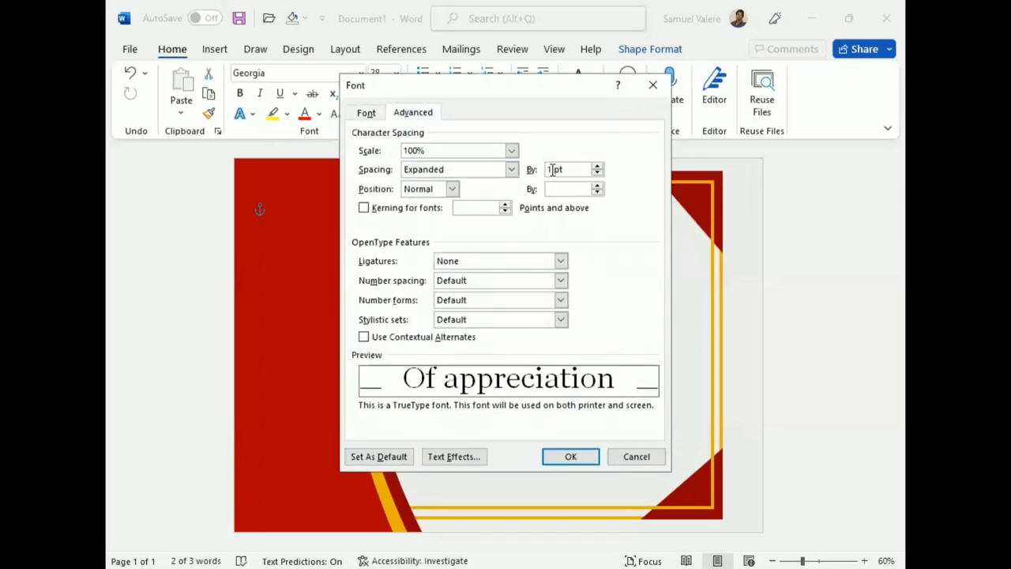
key(BackSpace)
text(3)
click(569, 456)
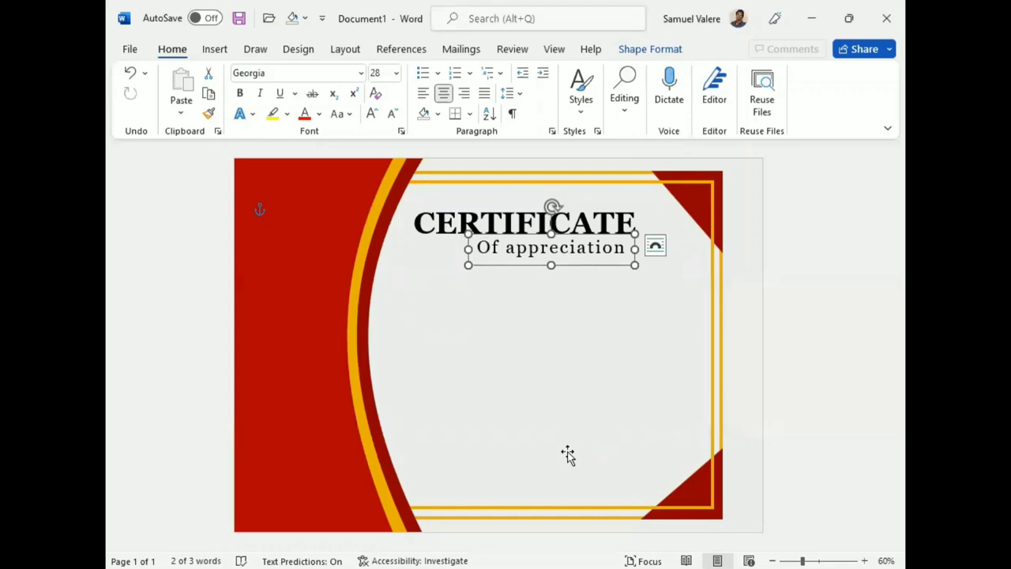
Nudge the subtitle box left until it sits centred beneath CERTIFICATE.
key(Left)
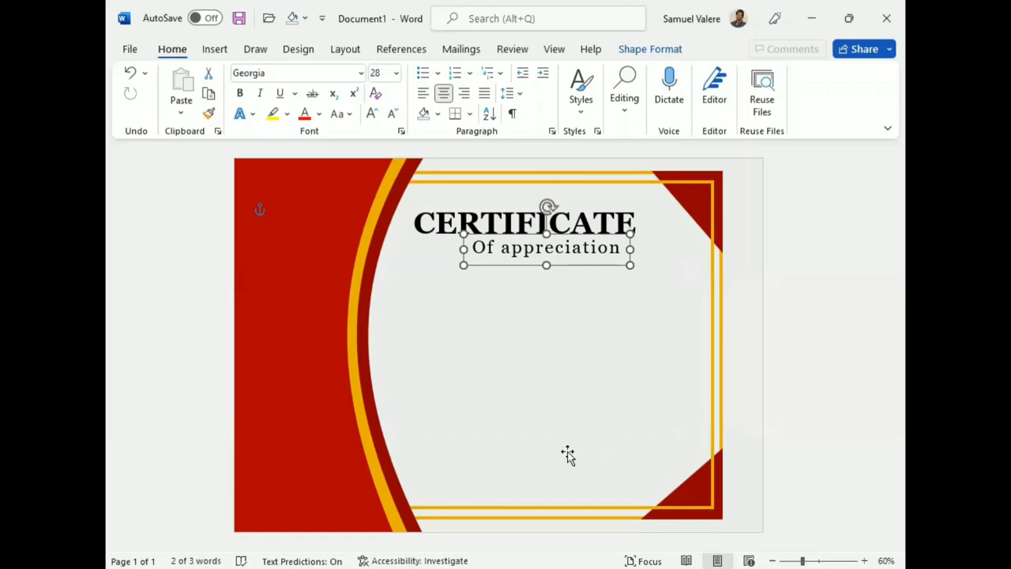
key(Left)
key(Left)
key(Up)
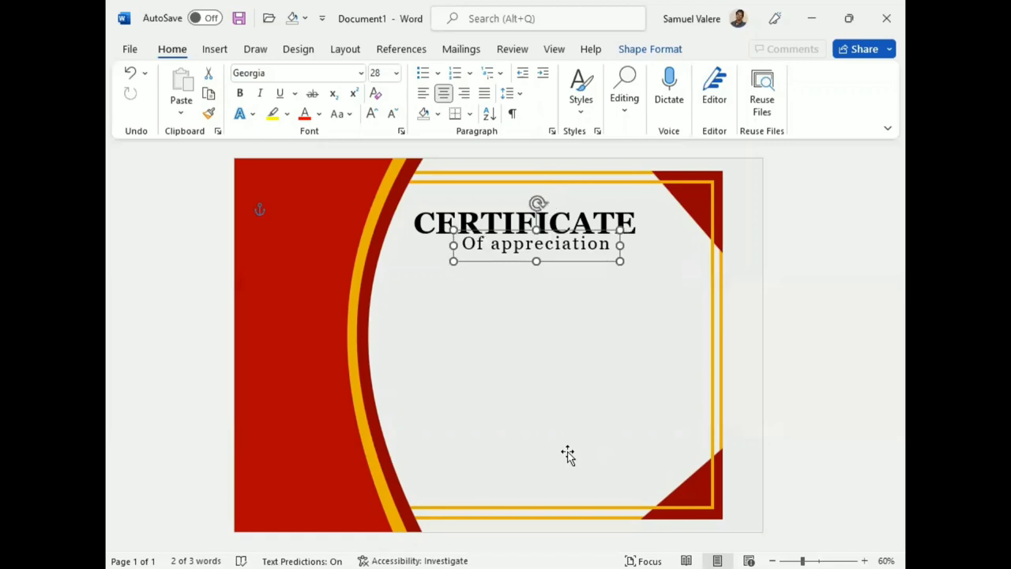
key(ctrl+z)
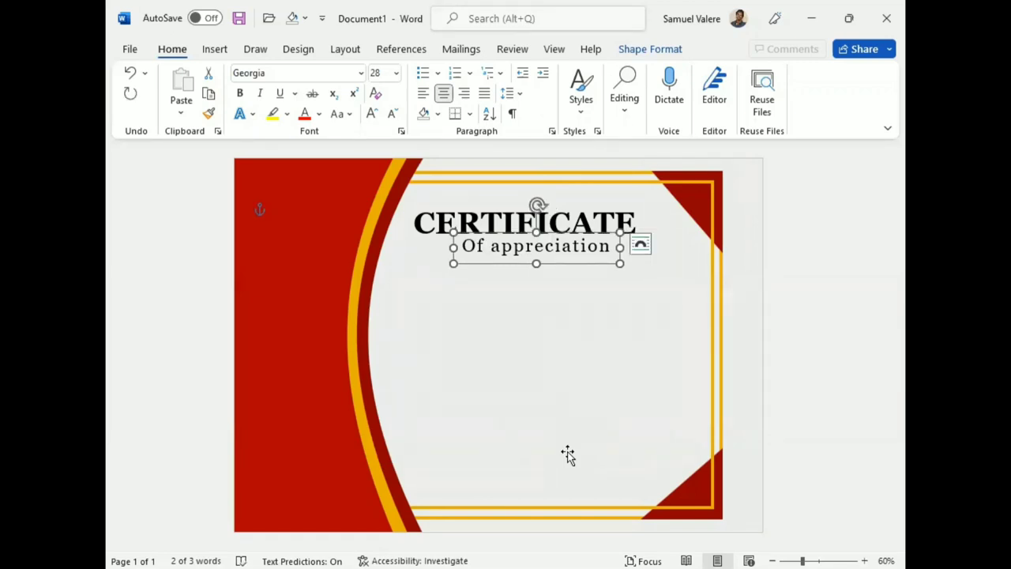
key(ctrl+z)
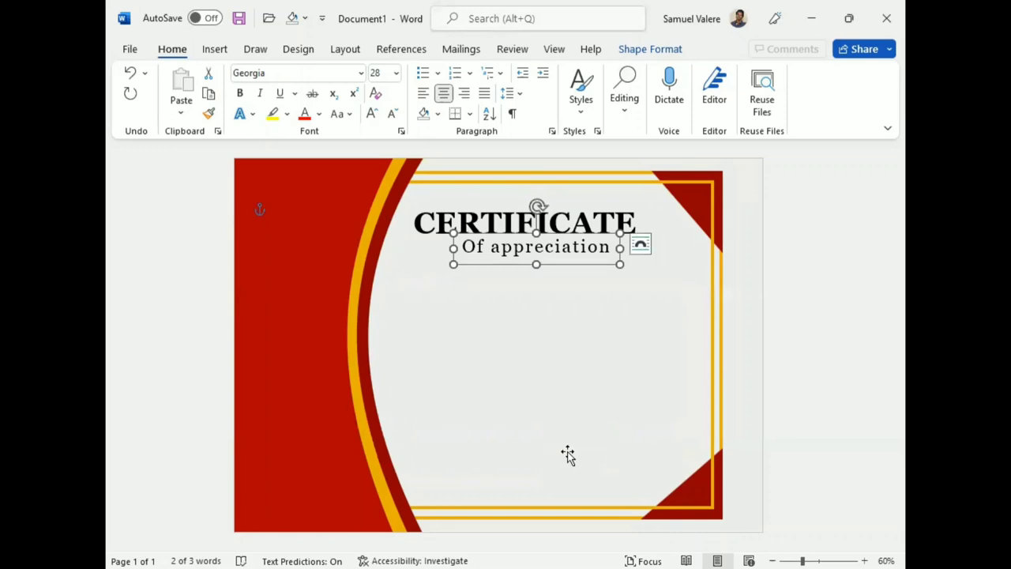
key(Left)
key(Left)
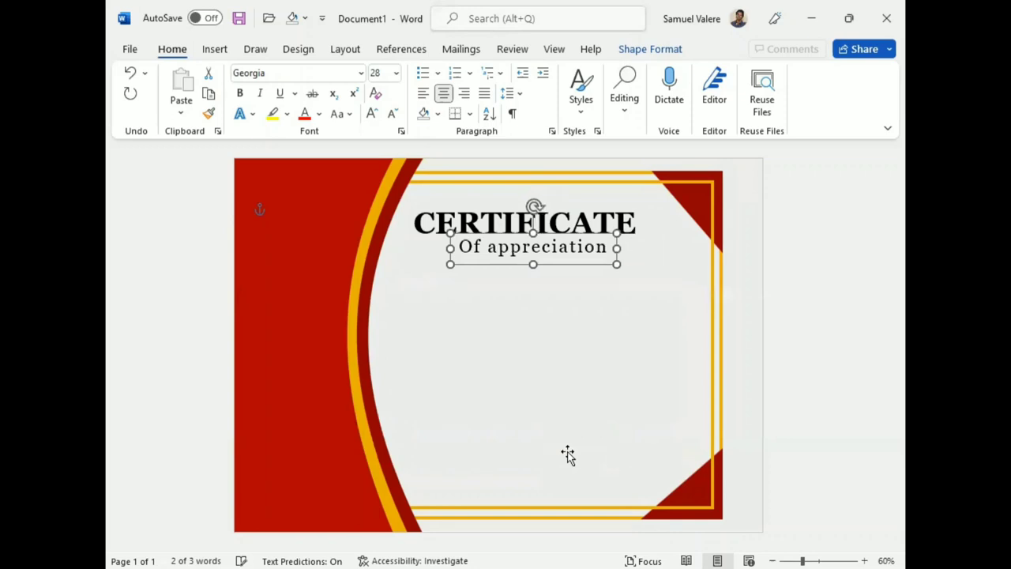
key(Left)
key(Left)
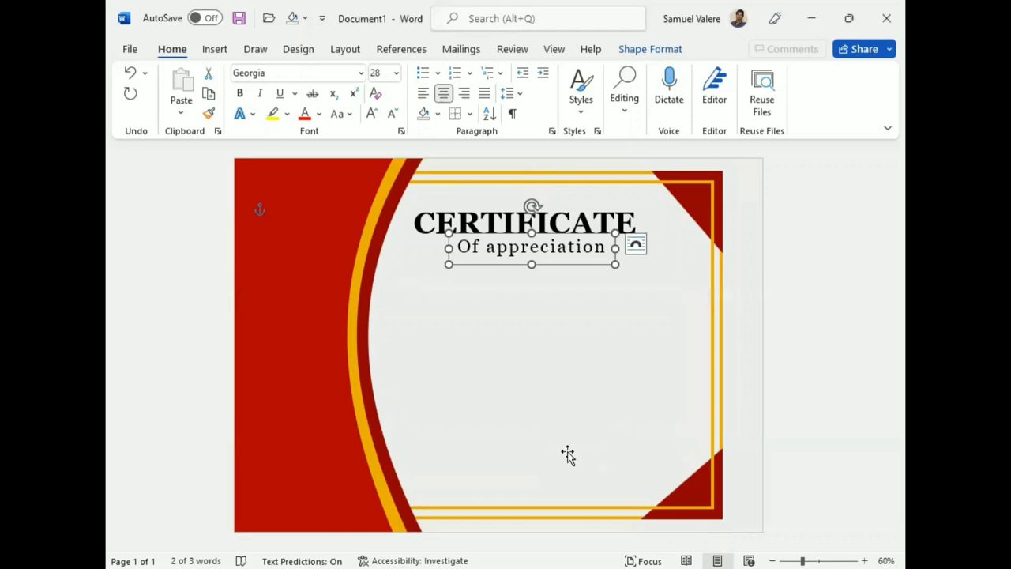
Copy the subtitle box below it and type the presented-to sentence.
drag(538, 265, 545, 289)
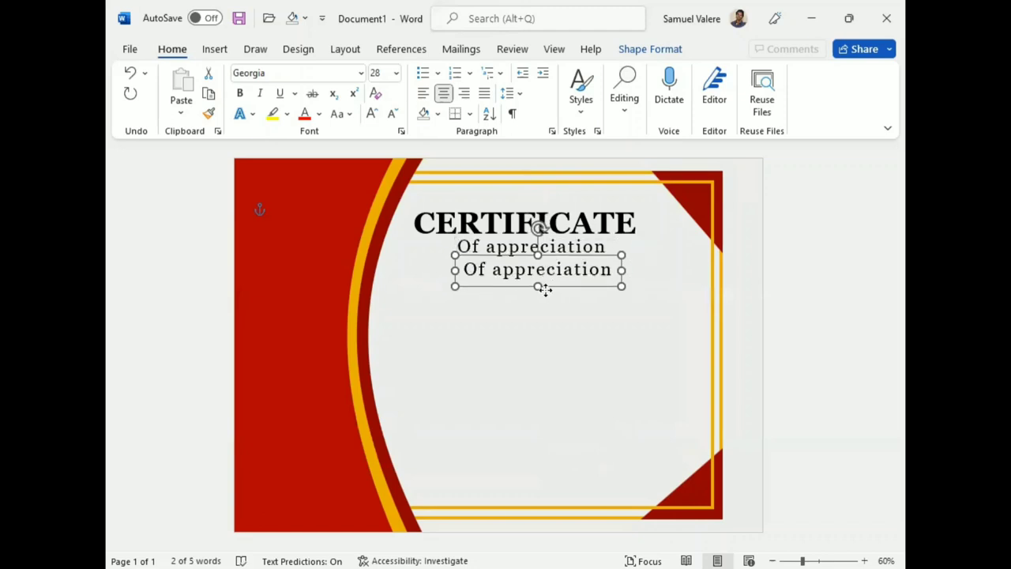
text(This )
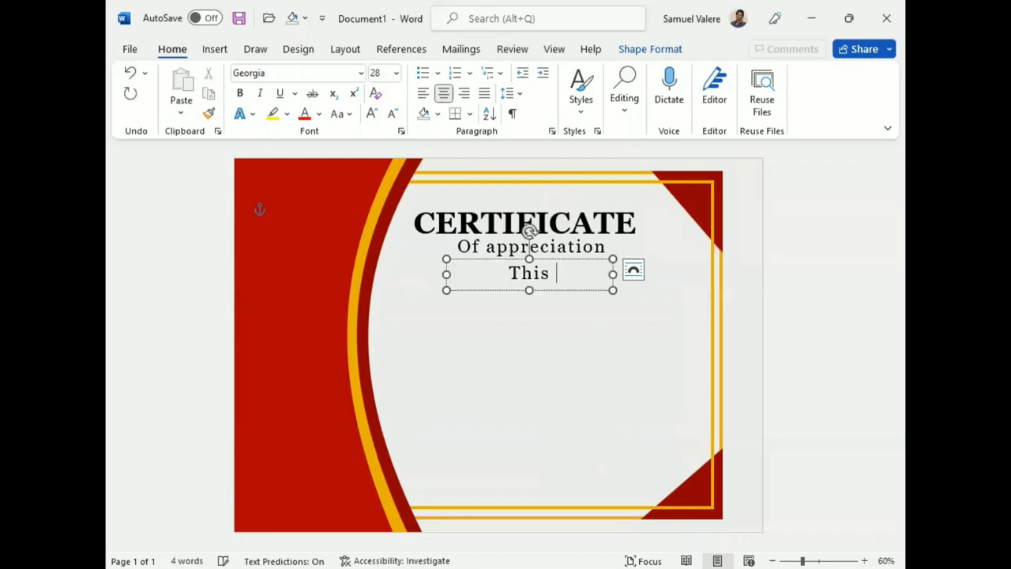
text(Certific)
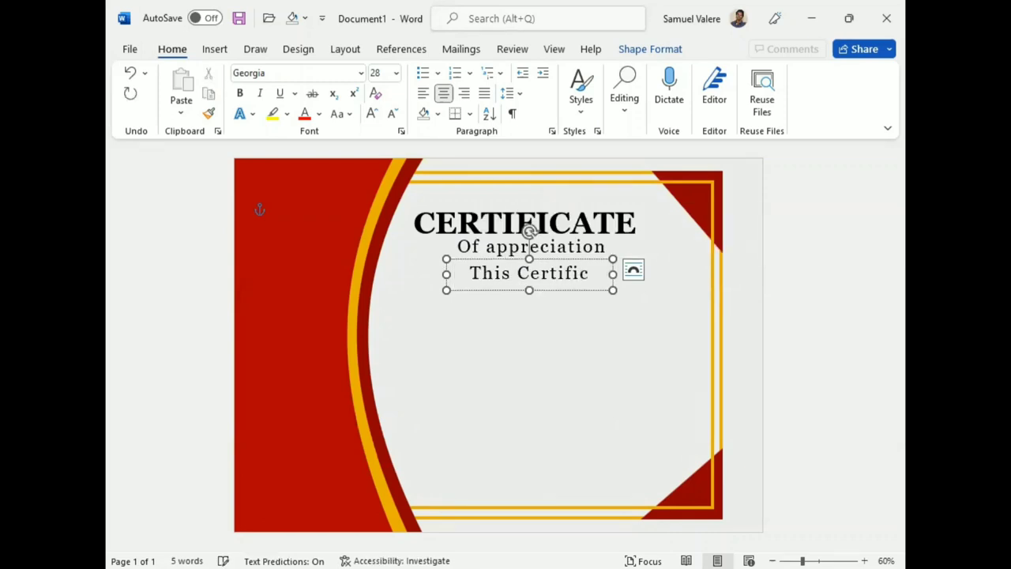
text(ate)
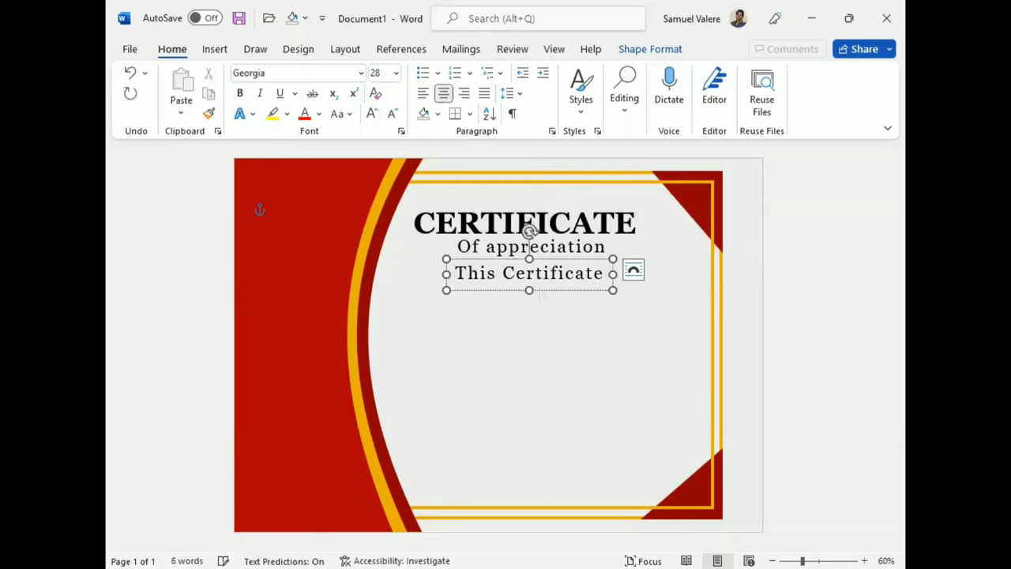
text( is given)
click(529, 230)
click(404, 280)
click(496, 274)
Stretch the box taller and wider so 'This Certificate Is Proudly Presented To' shows in full.
click(496, 274)
drag(529, 288, 529, 311)
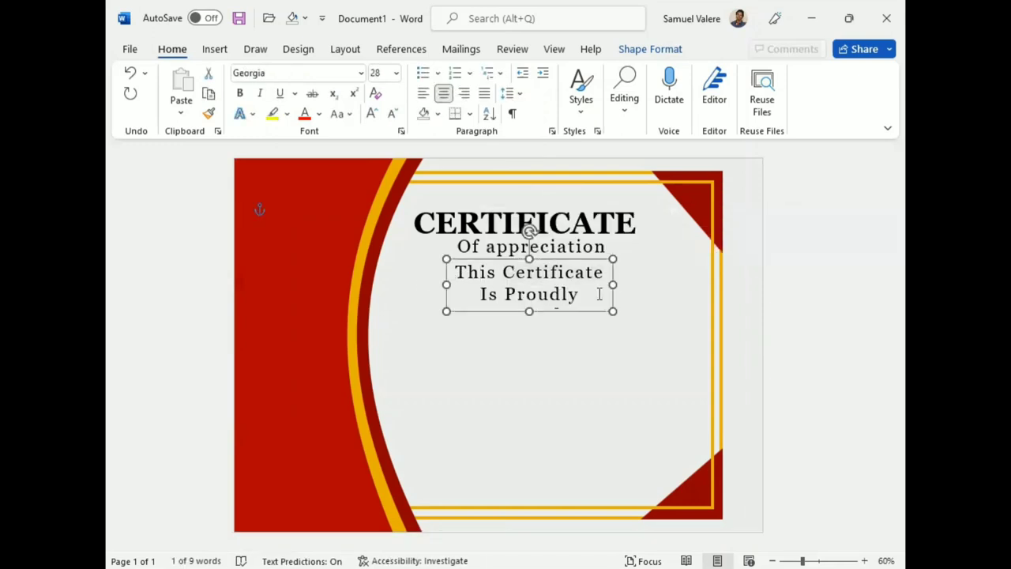
drag(613, 291, 694, 292)
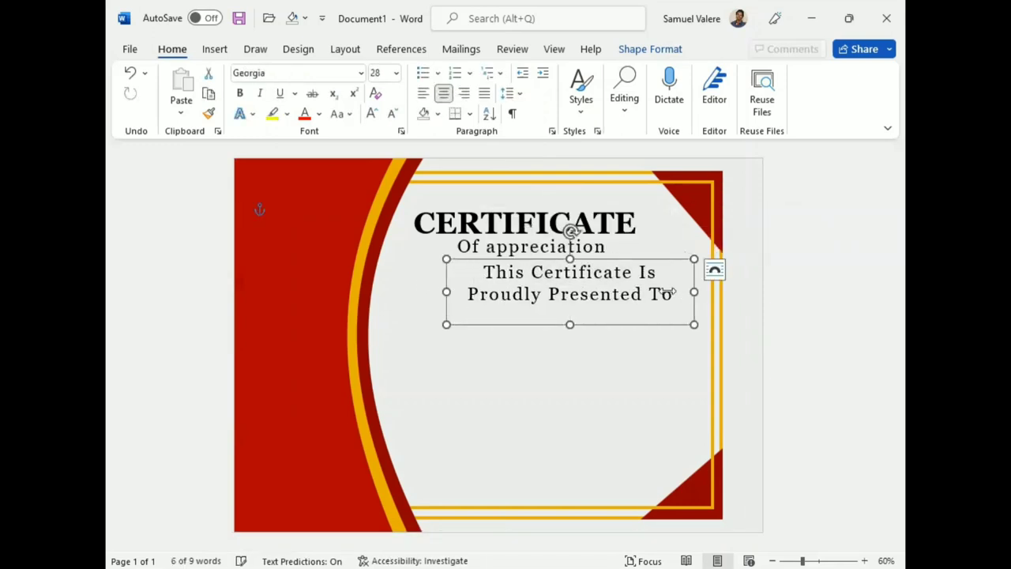
drag(446, 292, 375, 289)
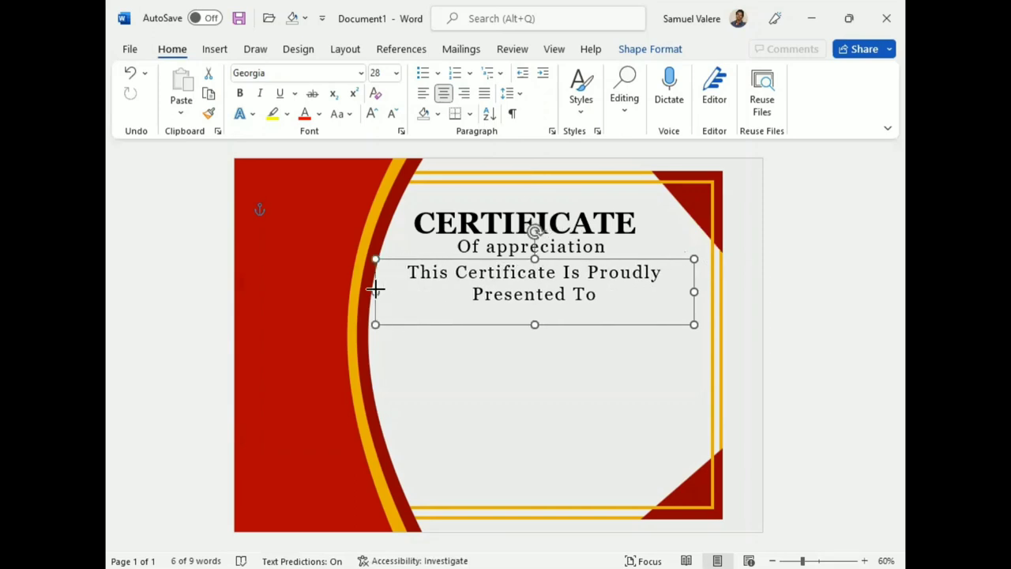
Shrink the presented-to sentence to 18 pt so it fits on one line.
triple_click(375, 289)
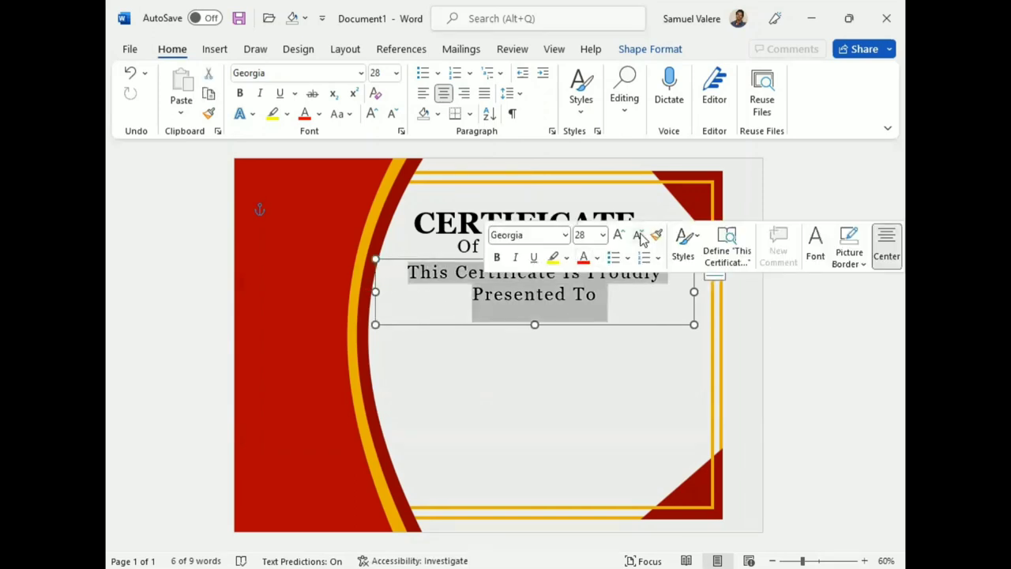
click(639, 235)
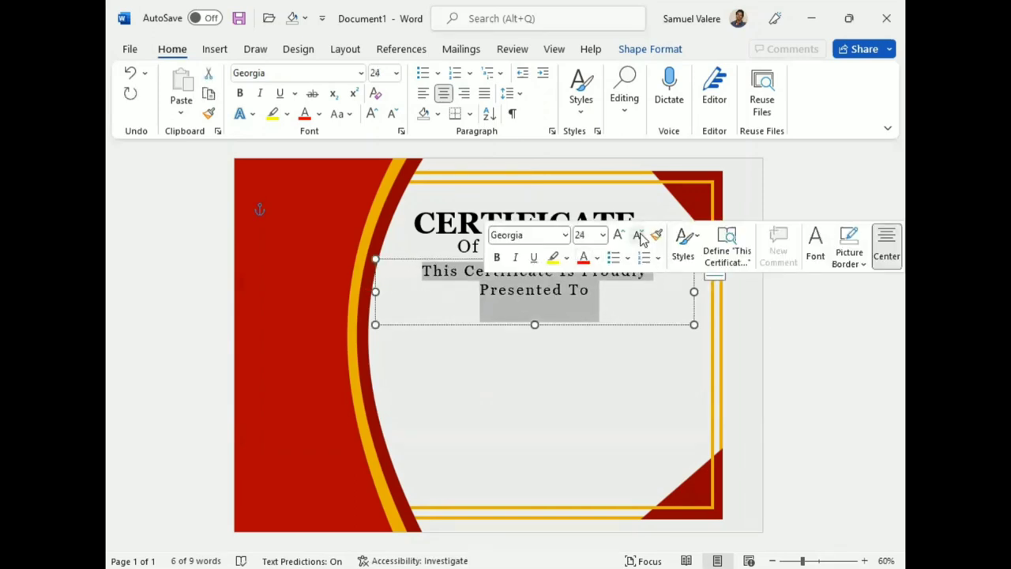
click(639, 235)
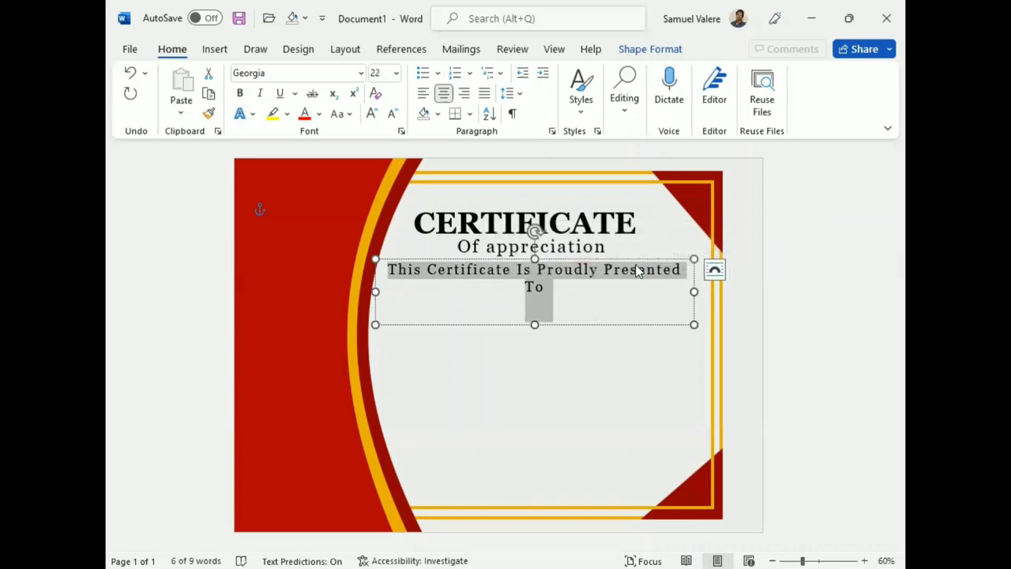
click(639, 271)
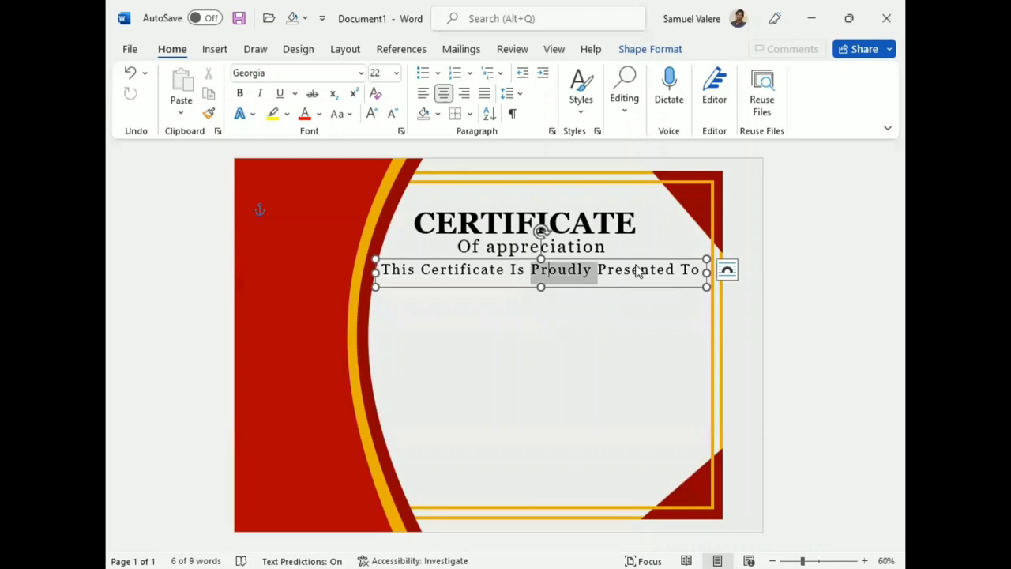
triple_click(638, 271)
click(591, 225)
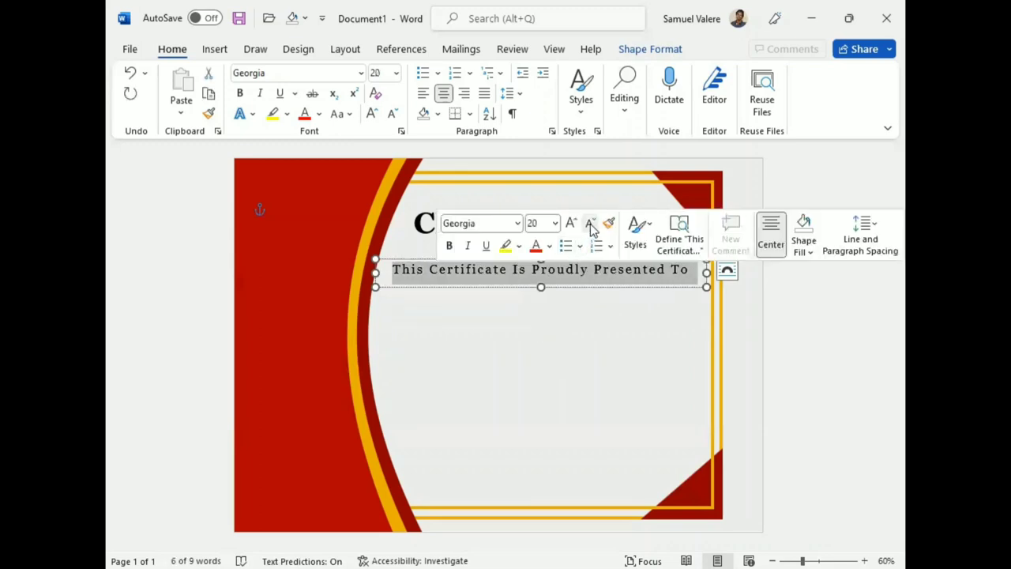
click(591, 225)
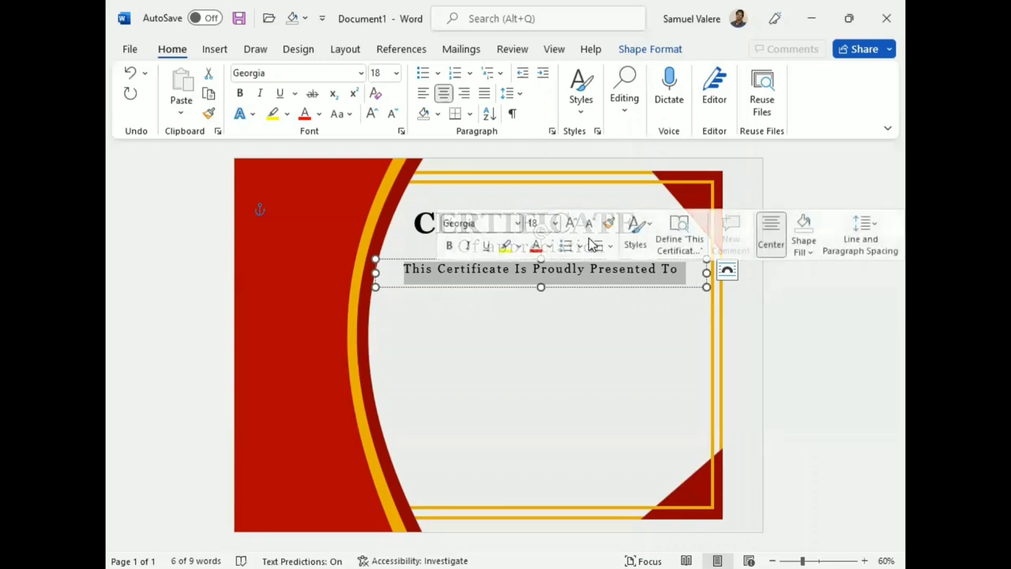
Make the presented-to line UPPERCASE at 14 pt and nudge it into place.
click(342, 114)
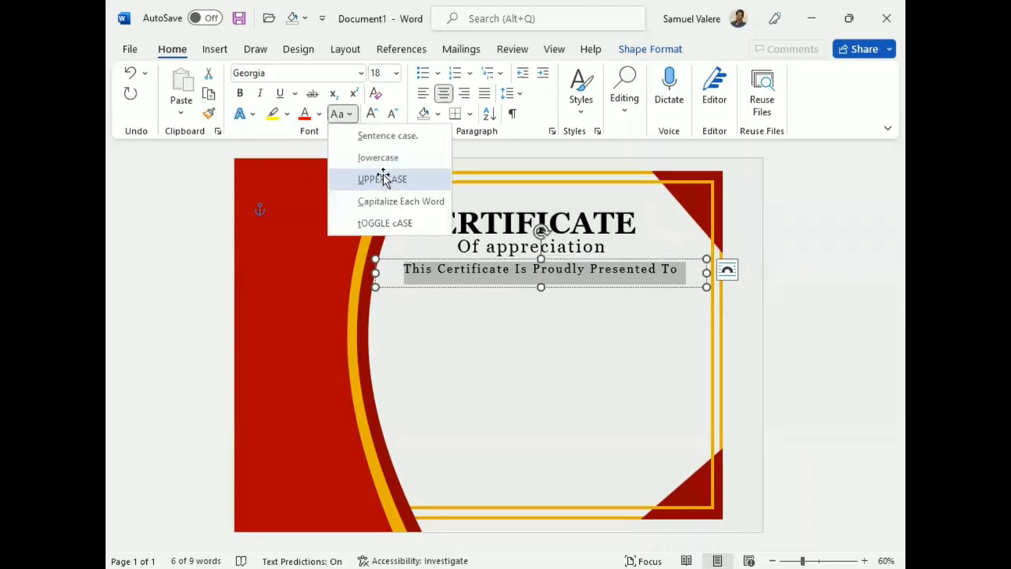
click(382, 179)
click(393, 114)
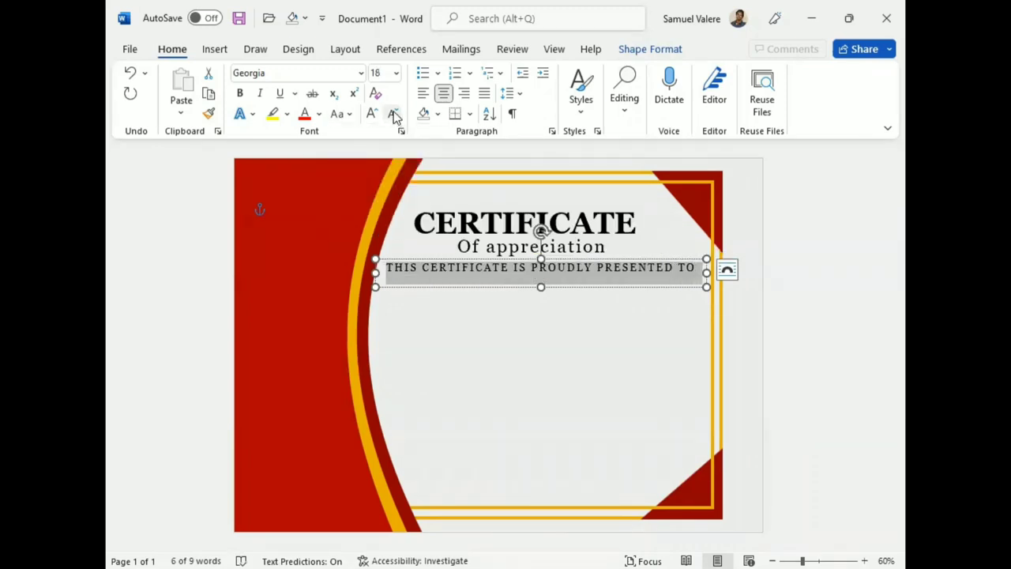
click(393, 114)
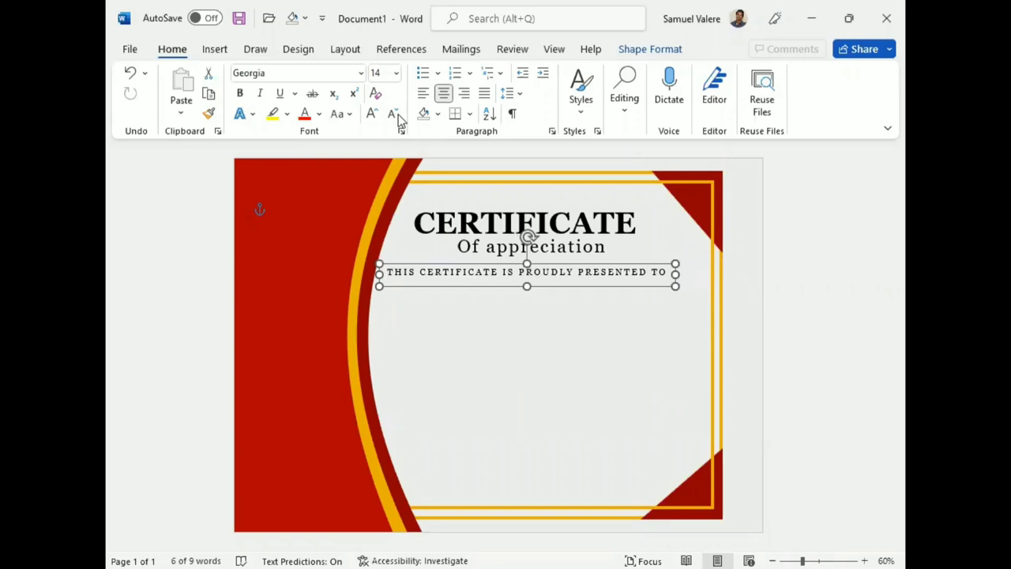
key(Right)
key(Down)
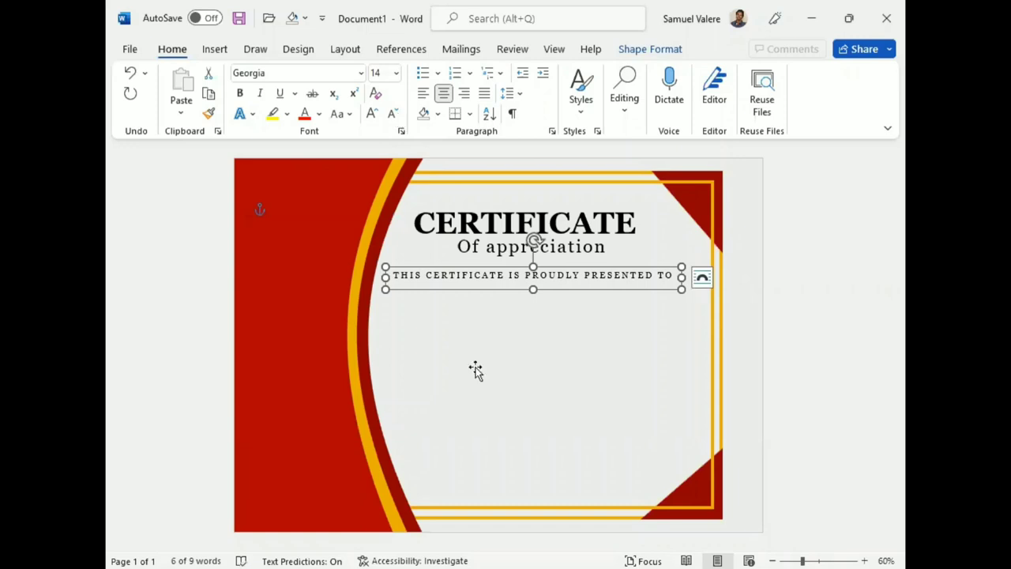
Copy the CERTIFICATE box below the presented-to line and replace its text with the recipient's full name.
click(480, 206)
key(ctrl+c)
key(ctrl+v)
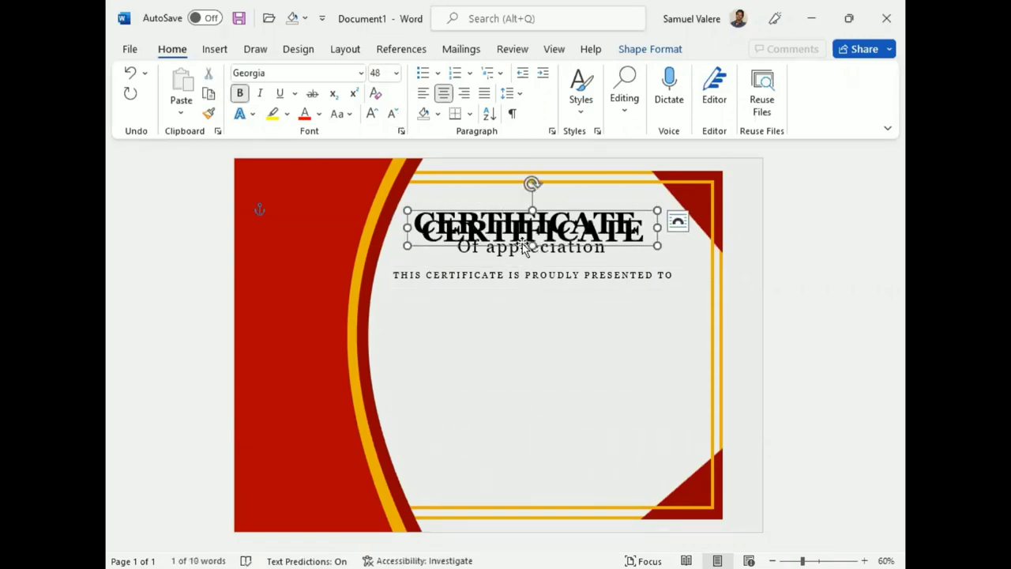
drag(511, 257, 505, 338)
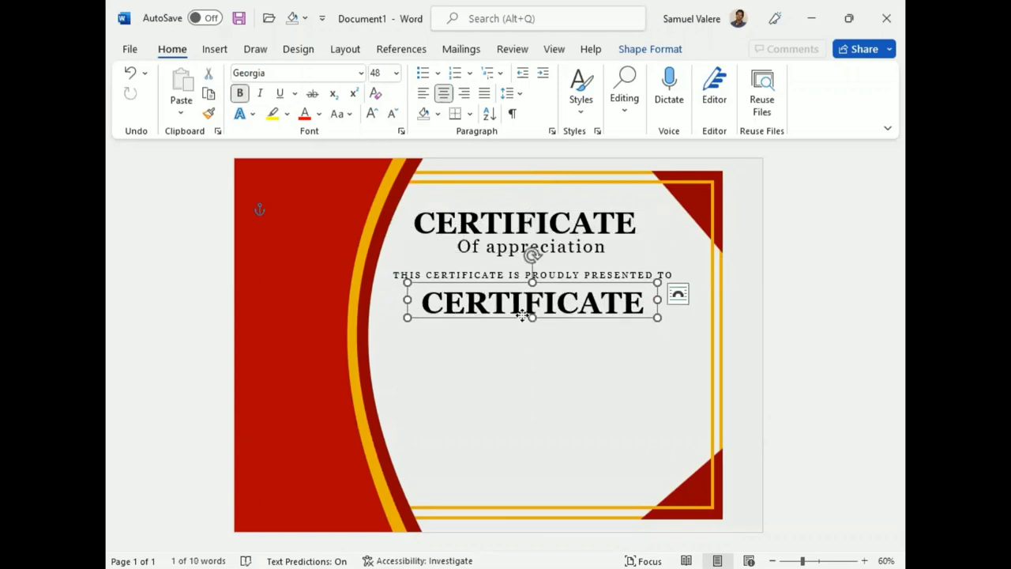
double_click(522, 314)
text(Tom)
key(BackSpace)
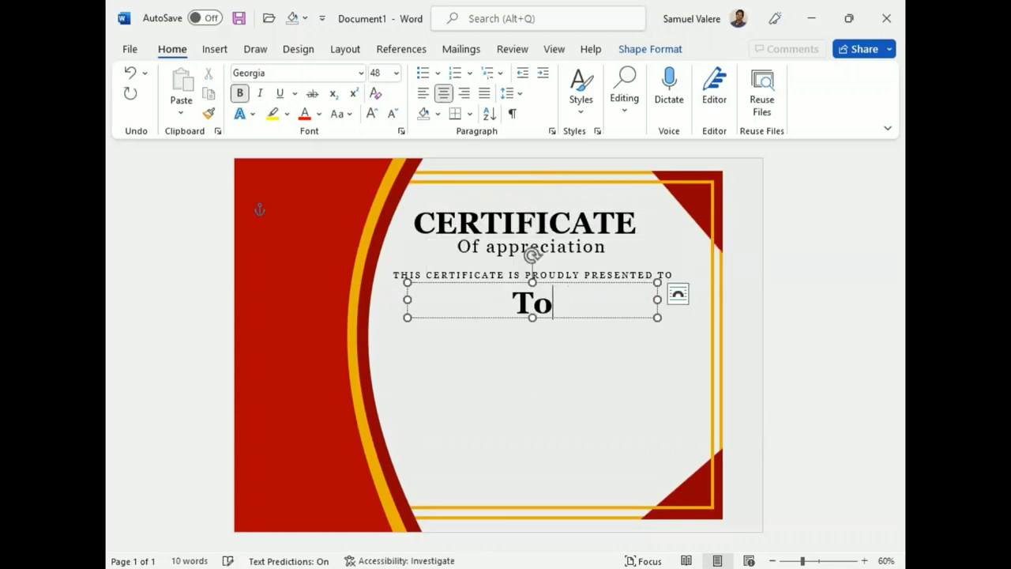
text(ny Ander)
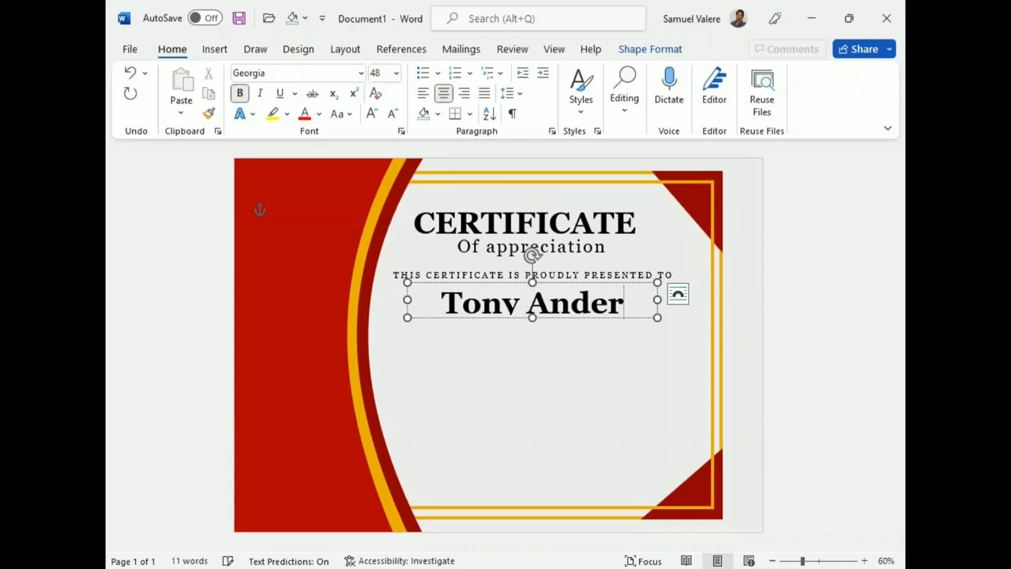
text(son)
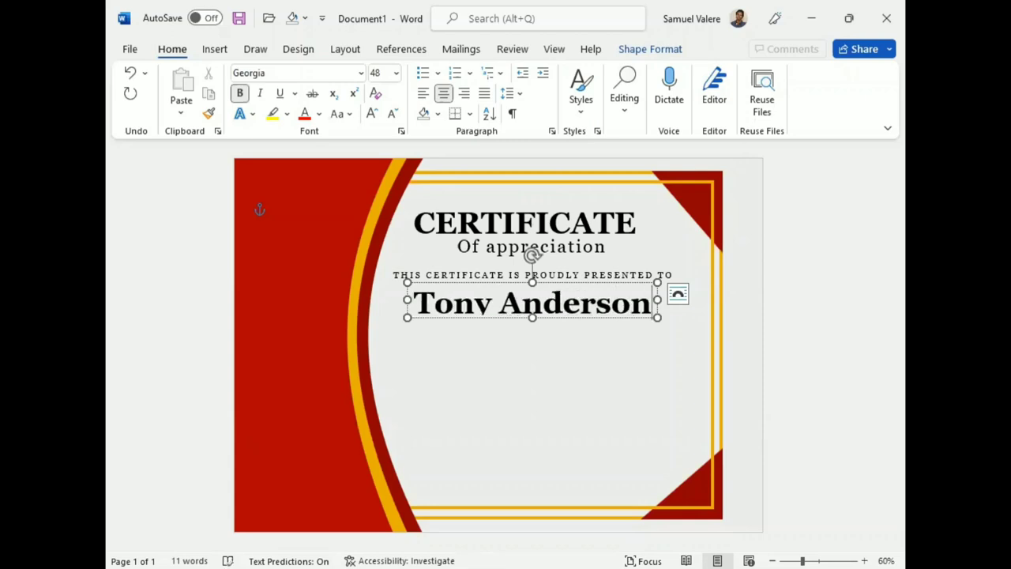
key(Escape)
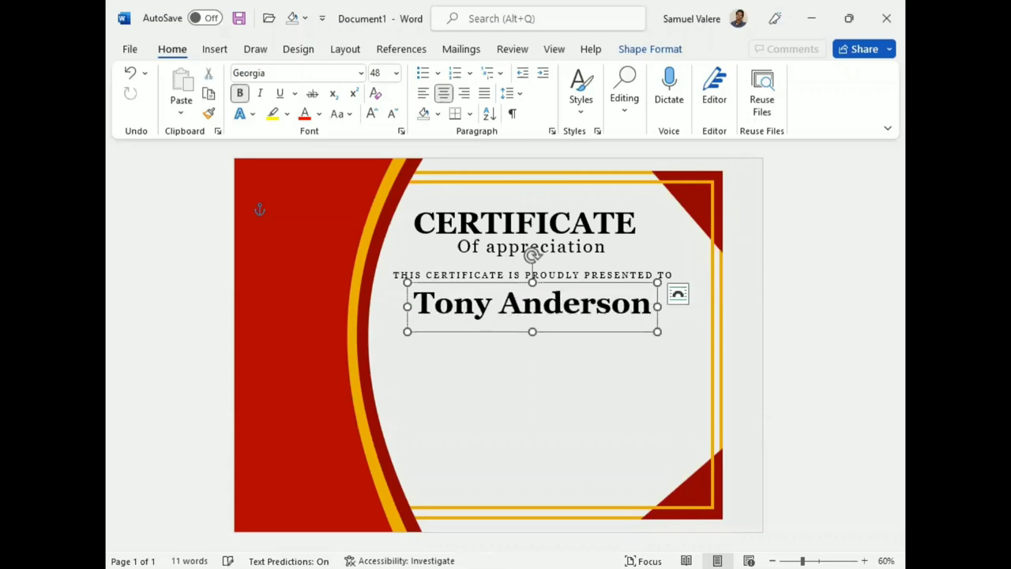
Set the recipient's name in Vivaldi at 90 pt.
key(ctrl+a)
click(285, 73)
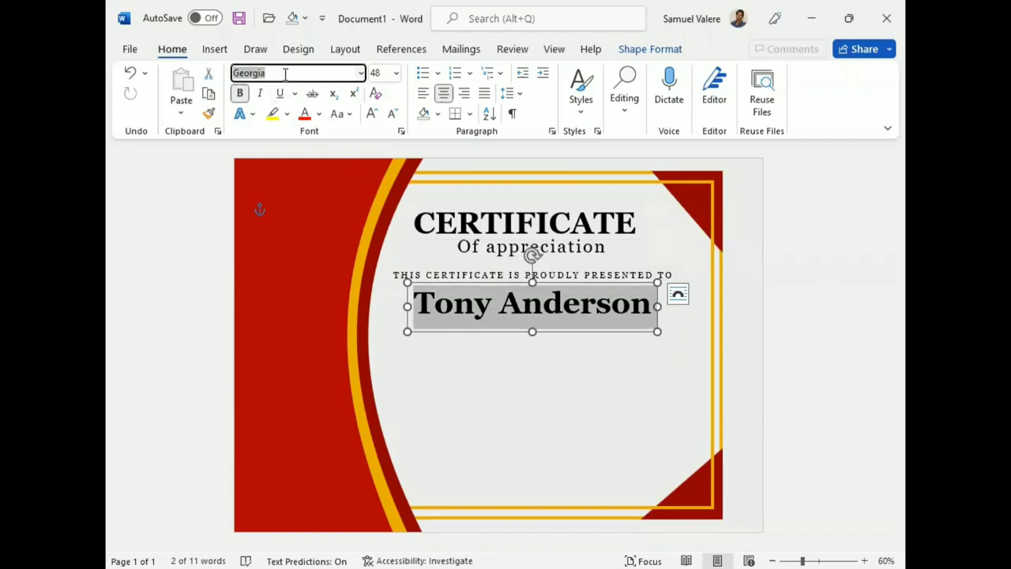
text(Vivaldi)
key(Return)
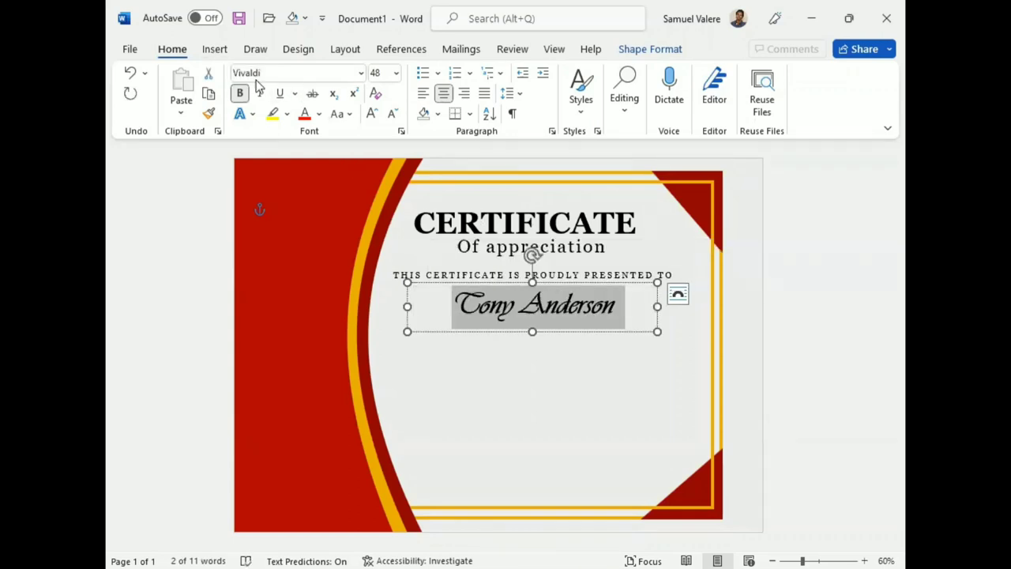
click(371, 113)
click(372, 113)
click(371, 113)
click(371, 113)
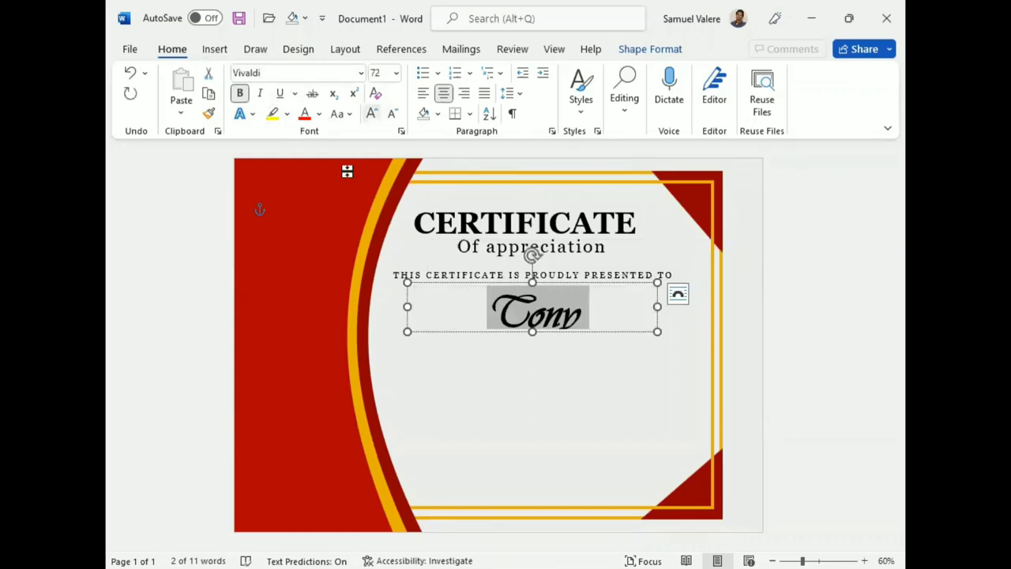
click(371, 113)
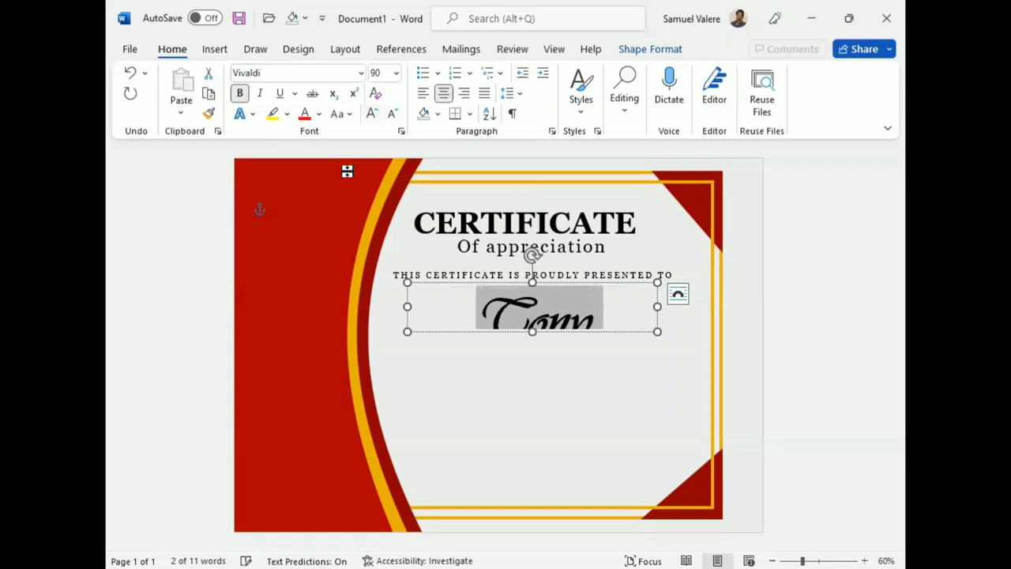
key(ctrl+shift+period)
Widen the name box so the name fits one line and nudge it left.
drag(657, 306, 710, 305)
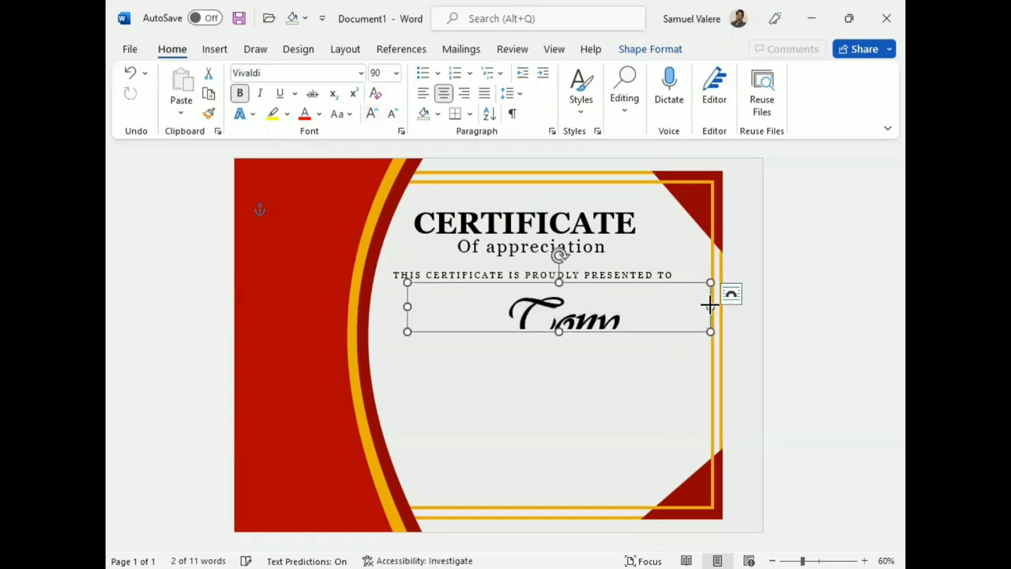
drag(400, 321, 370, 322)
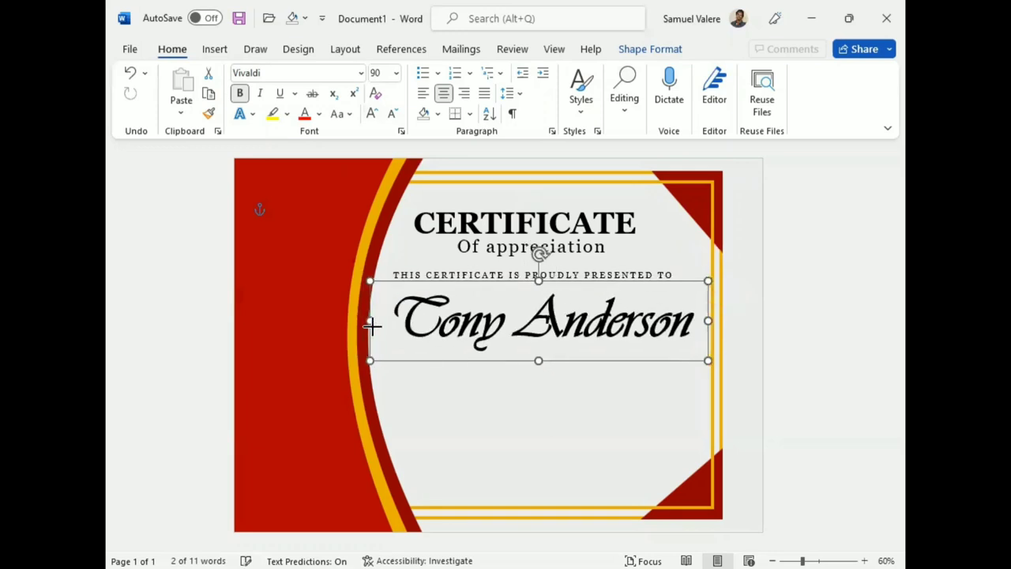
key(Left)
key(Left)
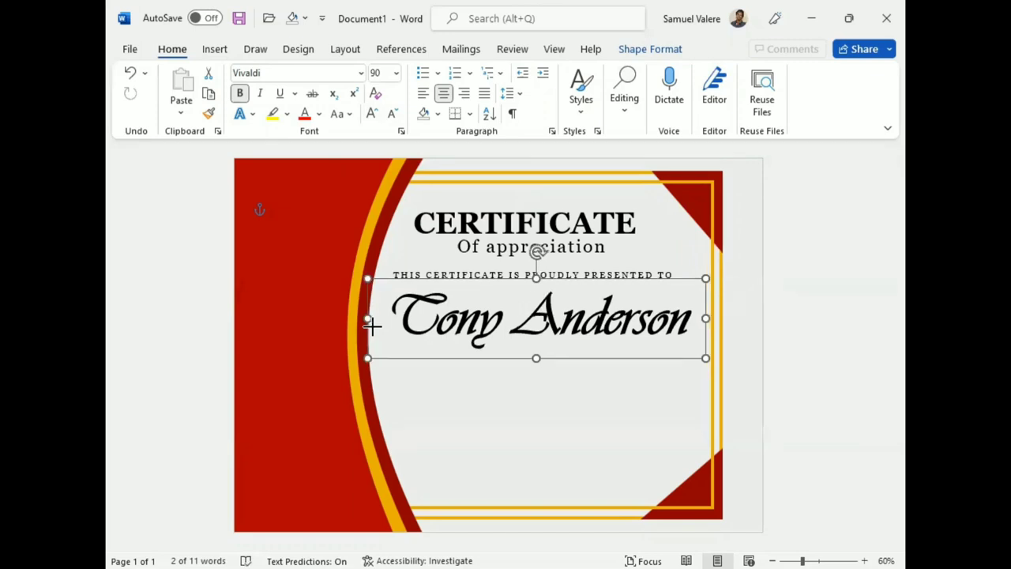
key(Down)
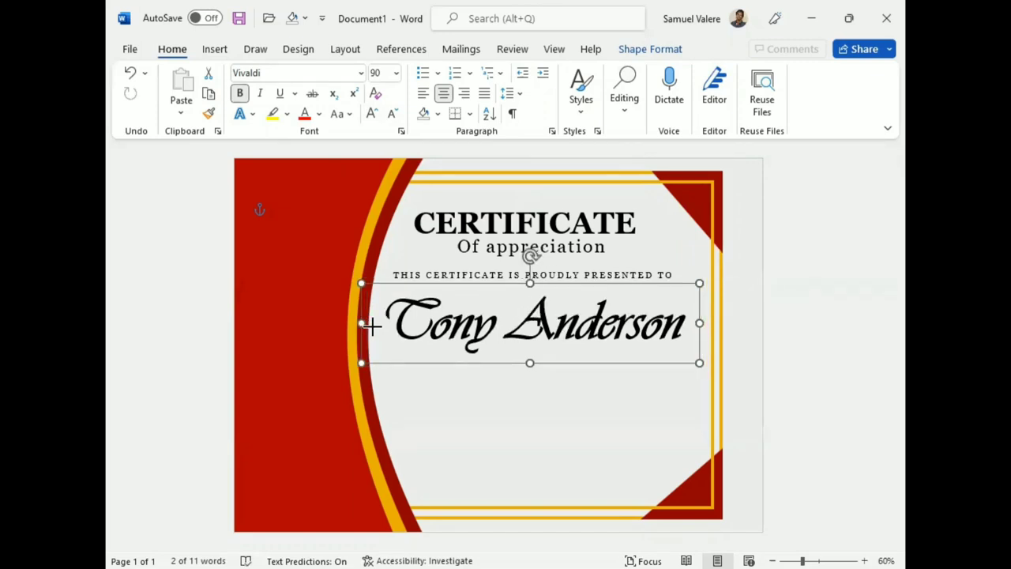
key(Left)
click(372, 323)
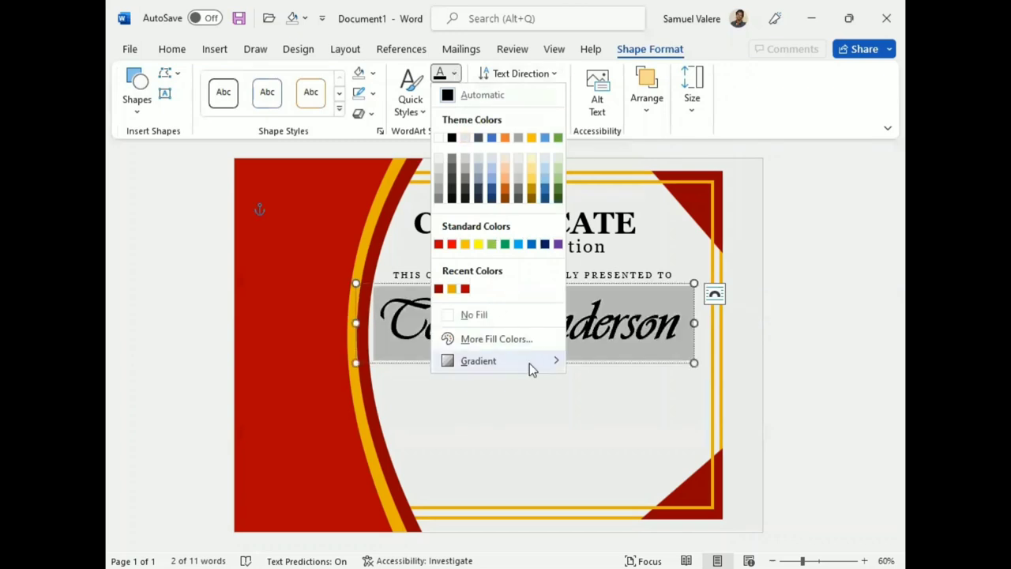
Give the name a gradient text fill with a dark red third stop and a gold stop at 74%.
mouse_move(537, 370)
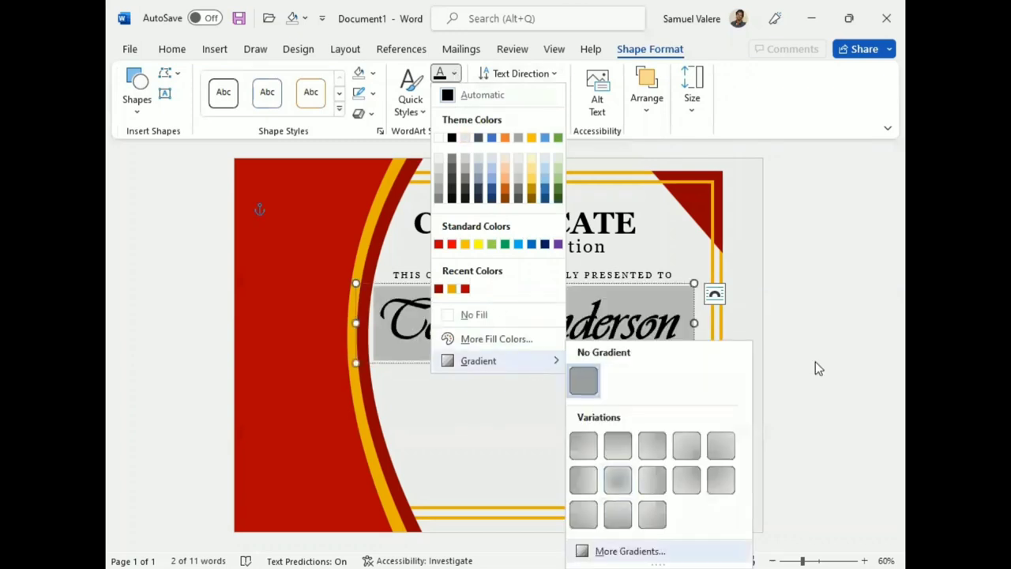
click(629, 550)
click(739, 307)
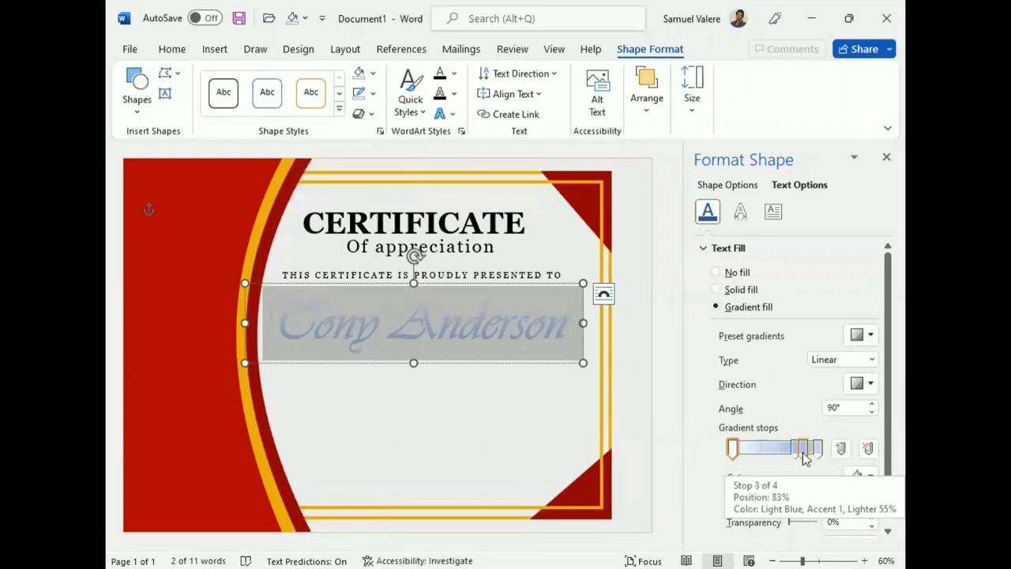
click(804, 450)
click(872, 477)
click(790, 437)
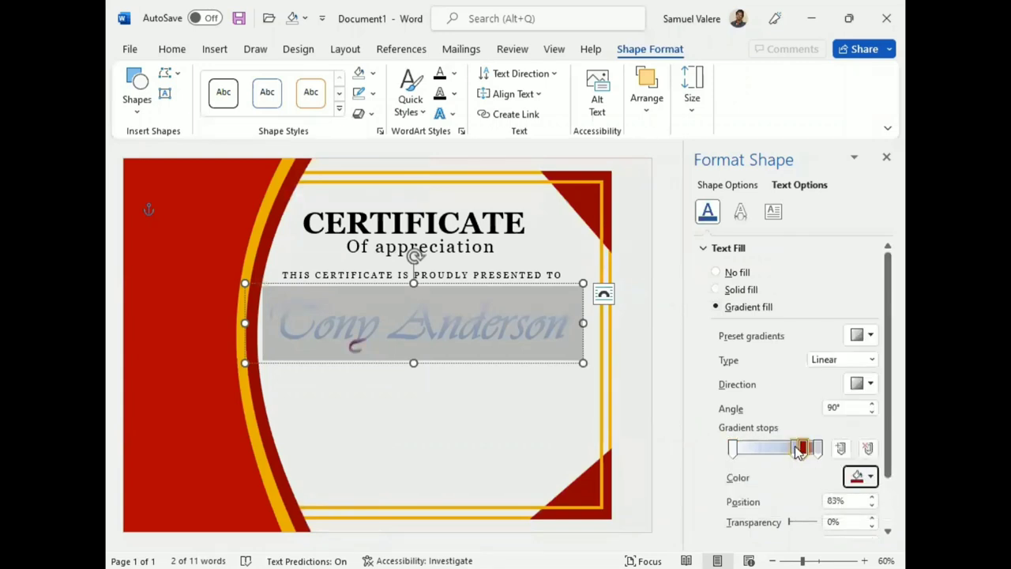
click(797, 449)
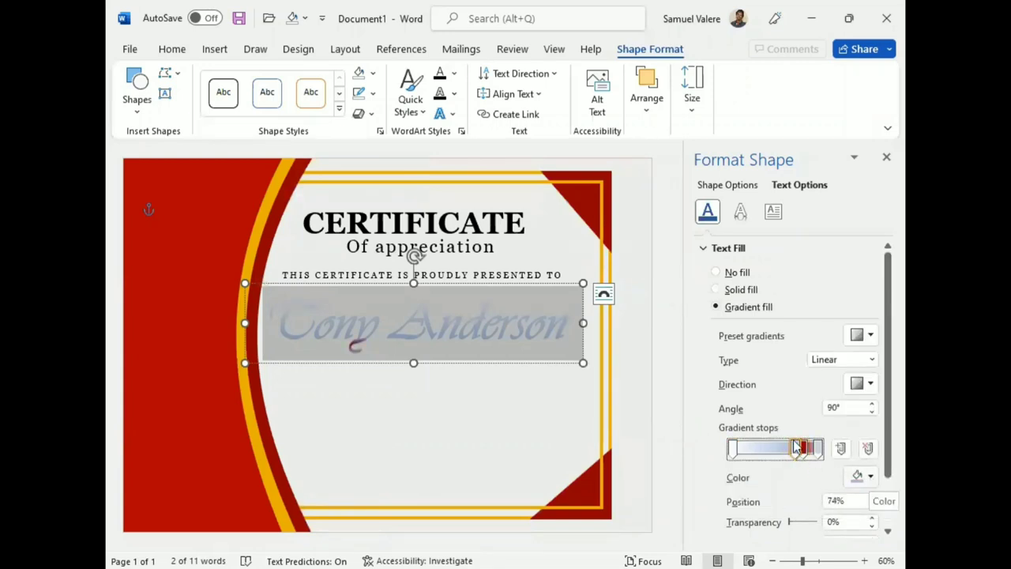
click(872, 477)
click(780, 432)
Colour the last gradient stop red and the first stop dark red.
click(819, 448)
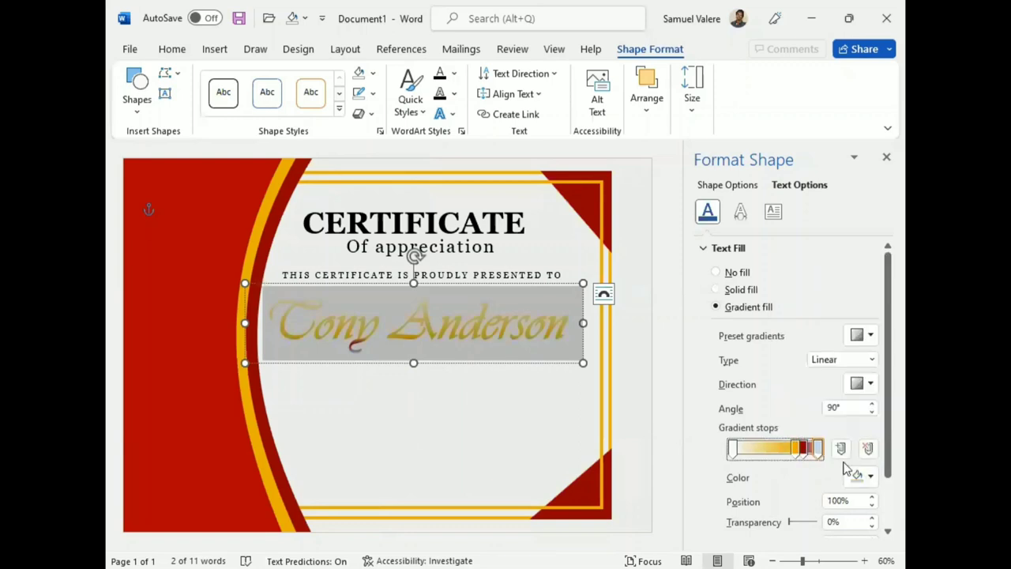
click(870, 476)
click(805, 434)
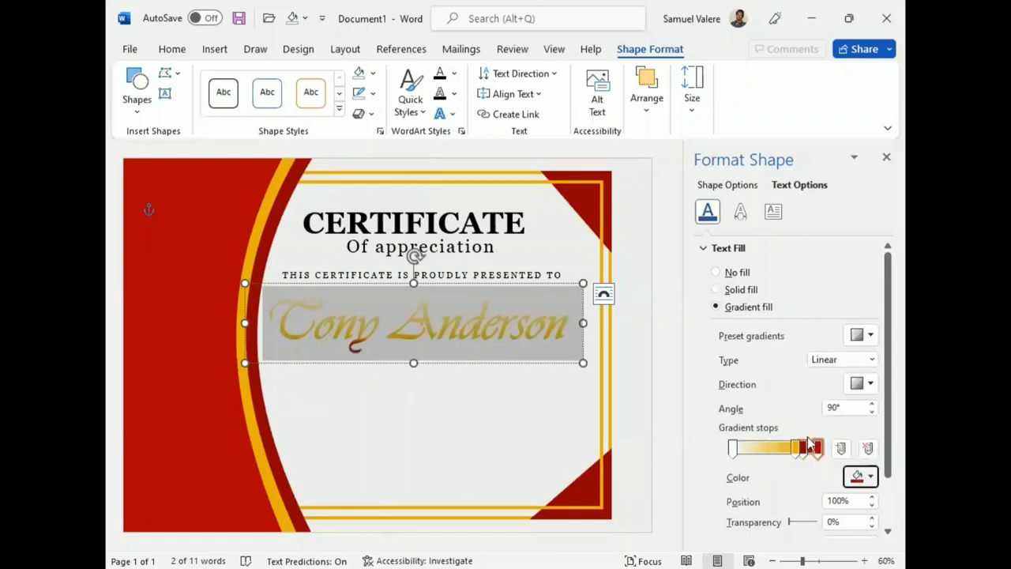
click(733, 449)
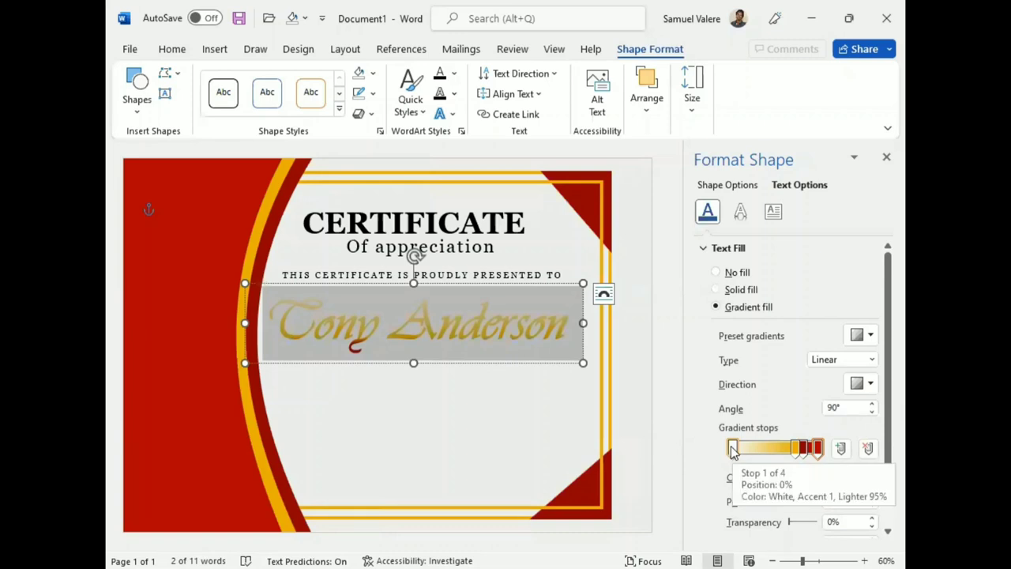
click(871, 476)
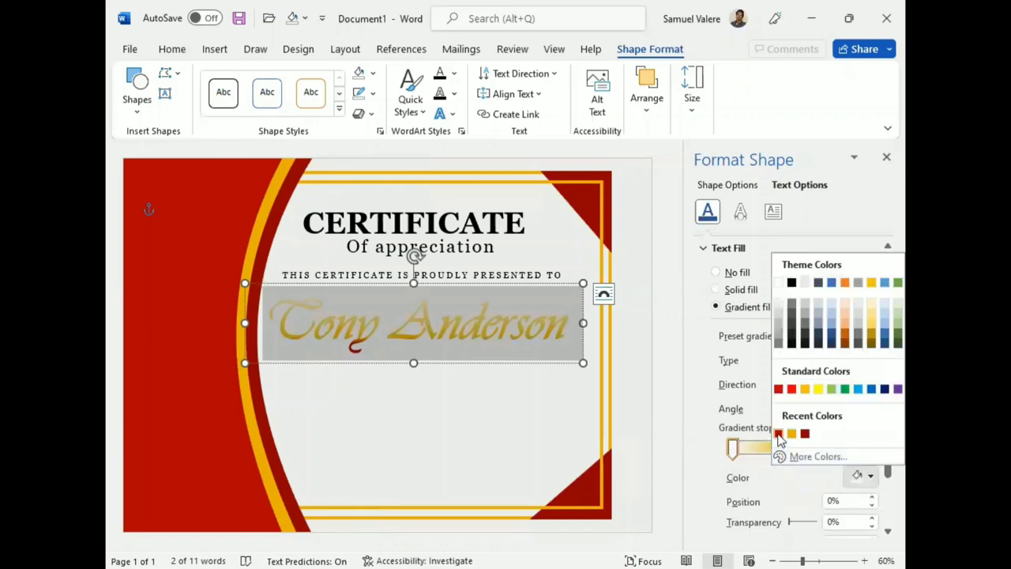
click(805, 434)
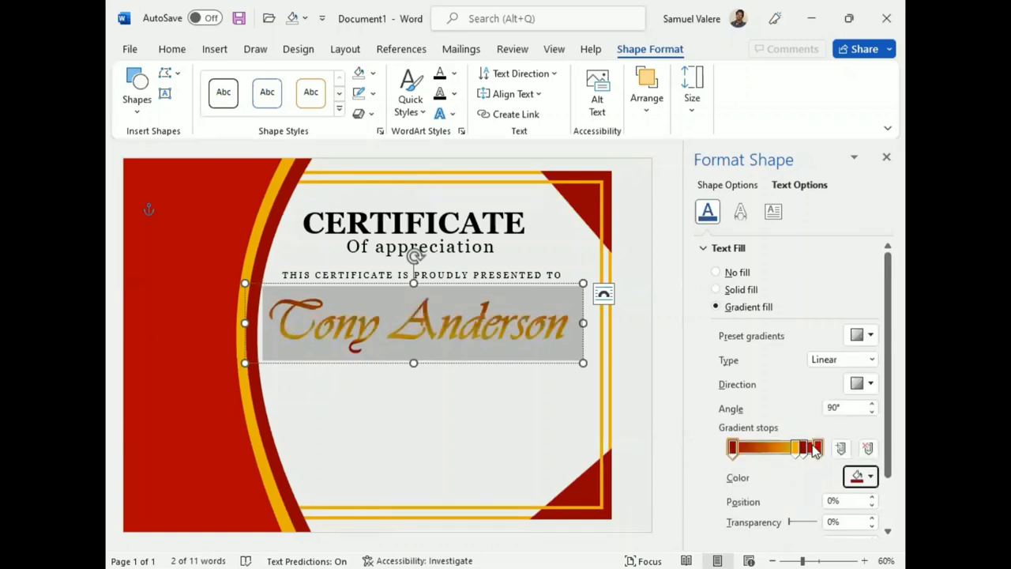
Reposition the gradient stops to 75%, 91%, 63% and 27%, then close the Format Shape pane.
click(794, 450)
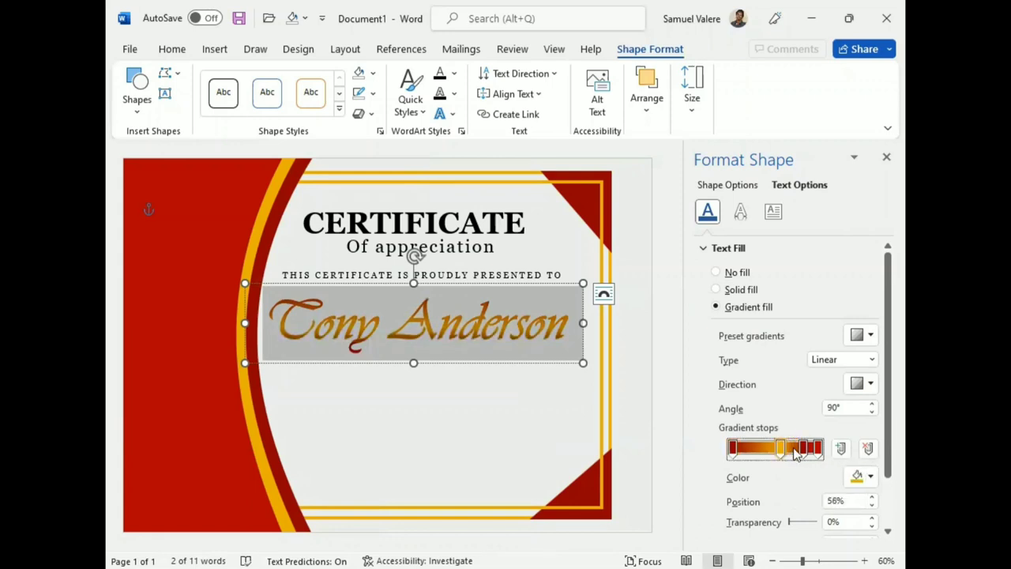
click(795, 449)
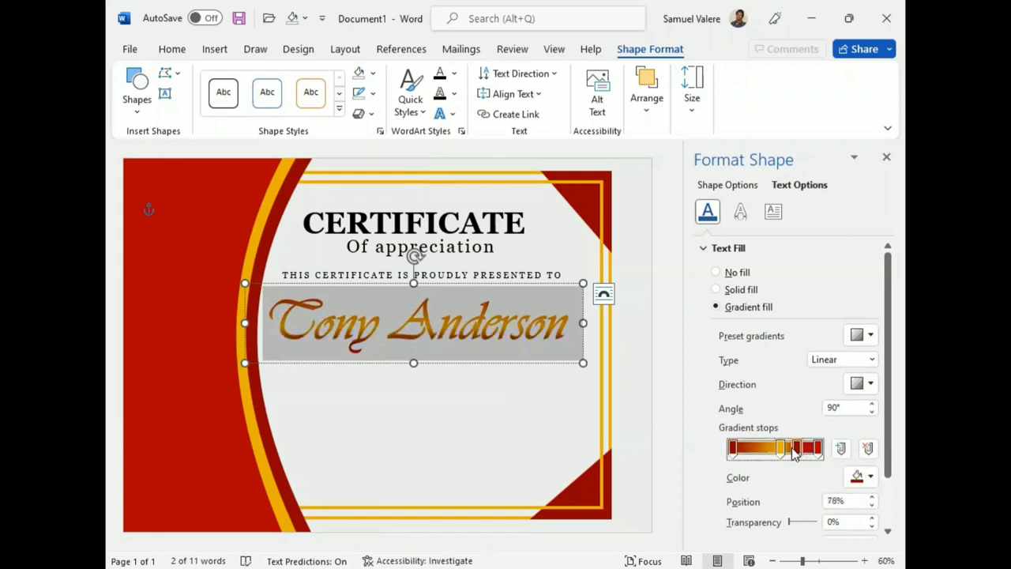
drag(795, 451, 795, 451)
drag(733, 449, 743, 449)
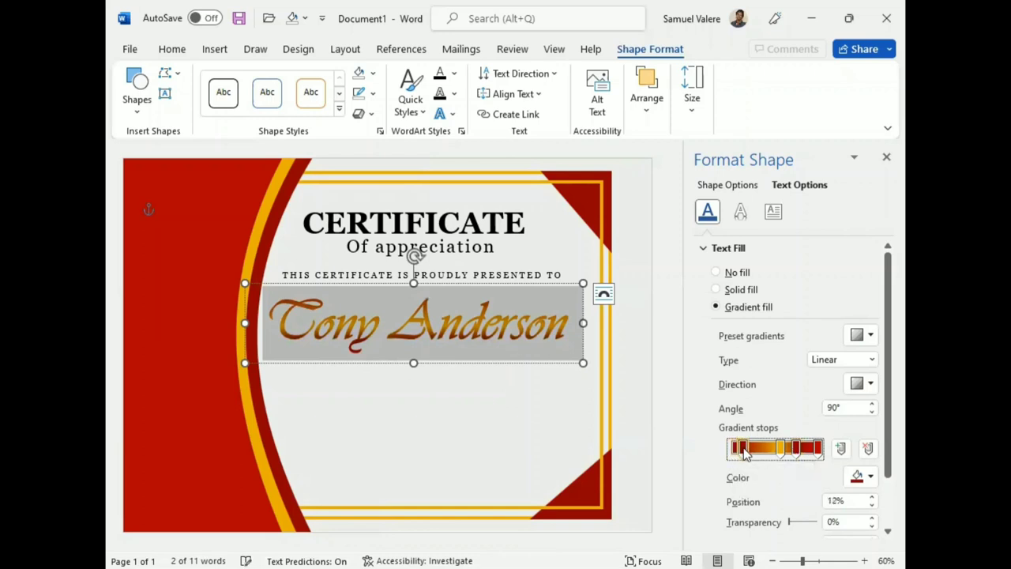
click(813, 449)
drag(812, 450, 809, 450)
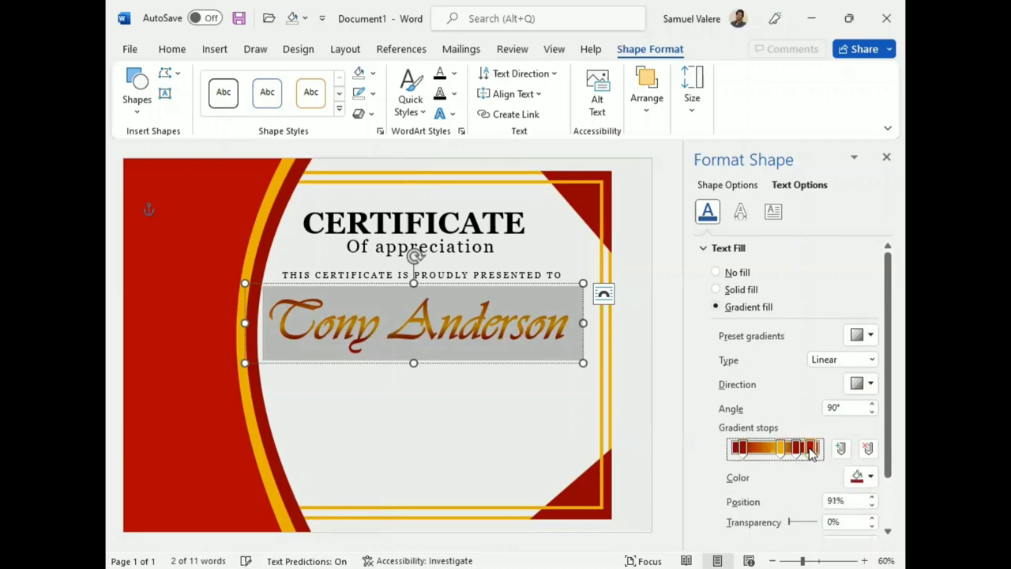
click(781, 449)
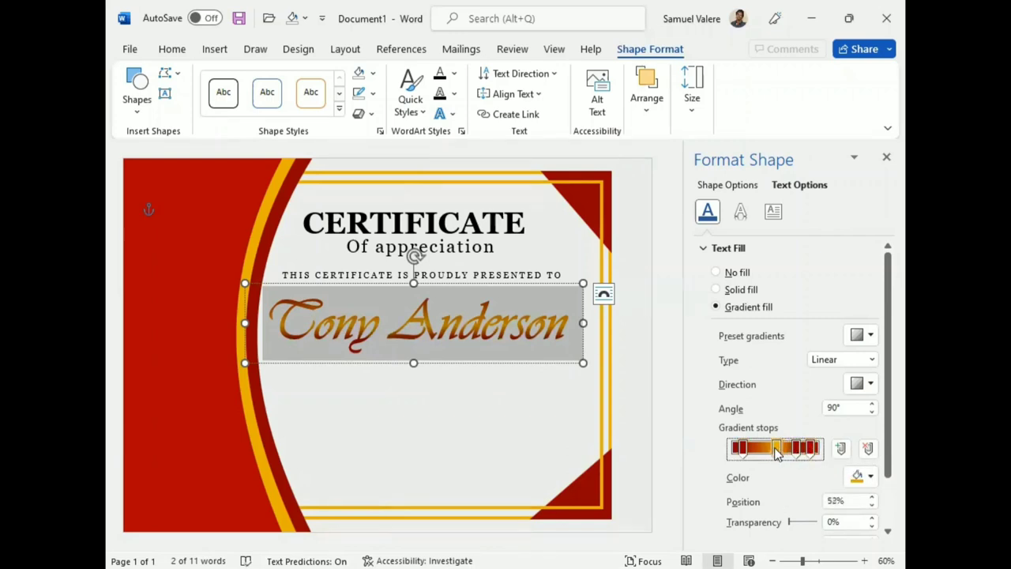
drag(781, 450, 788, 453)
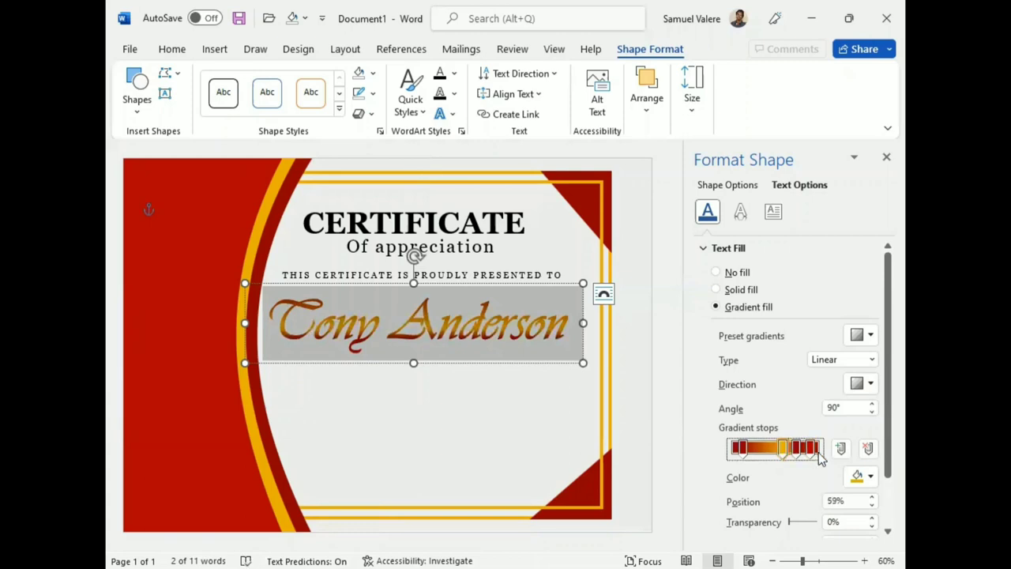
click(749, 450)
drag(750, 450, 747, 452)
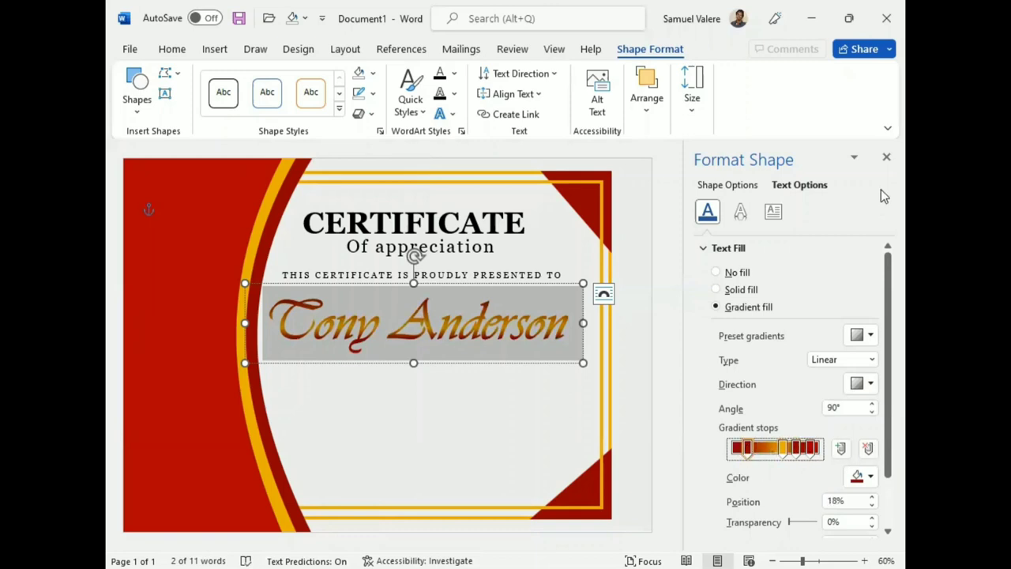
click(886, 157)
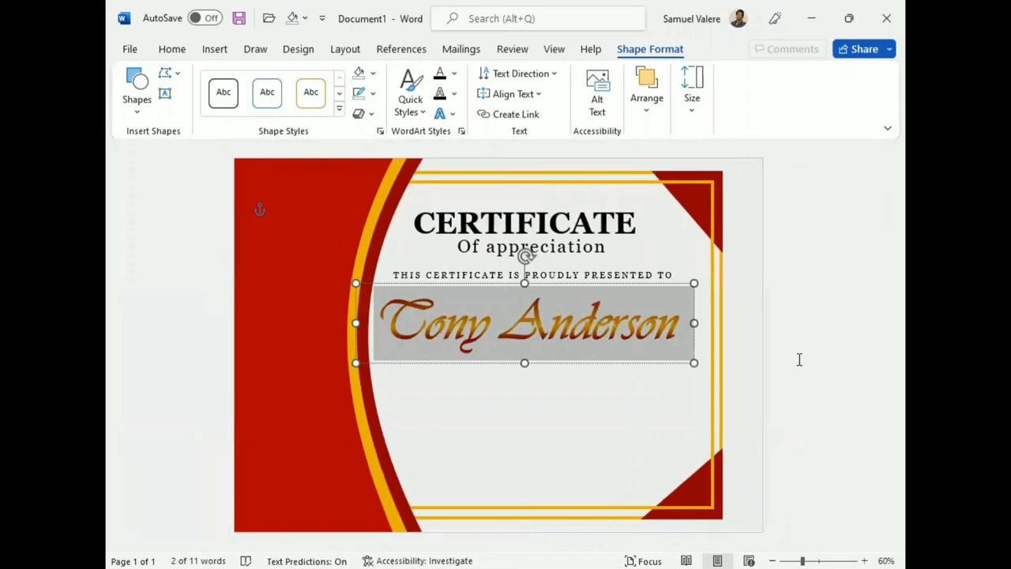
Draw a text box below the recipient's name and paste the appreciation paragraph into it.
click(749, 378)
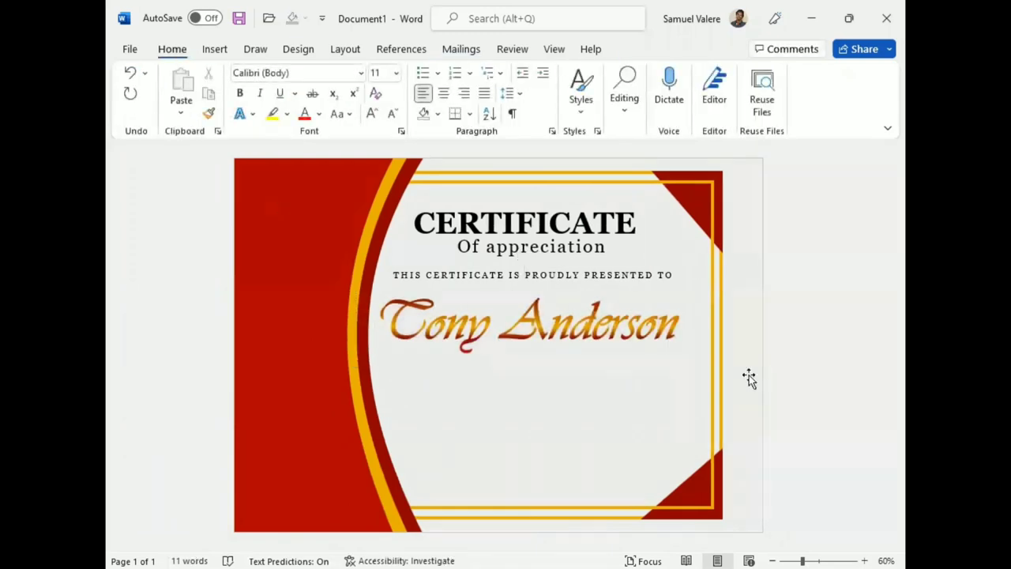
click(555, 278)
click(644, 49)
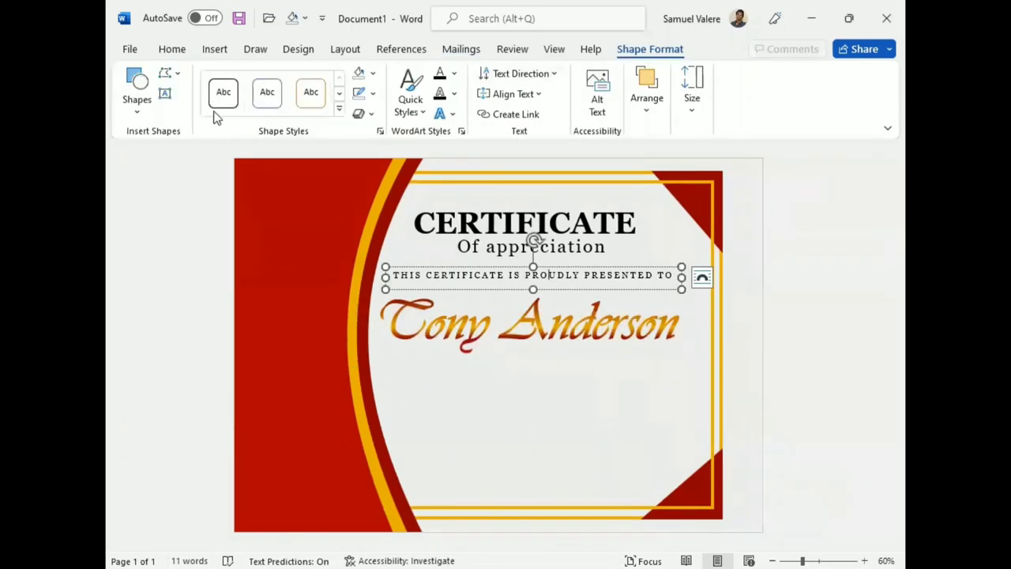
click(165, 93)
drag(396, 360, 646, 464)
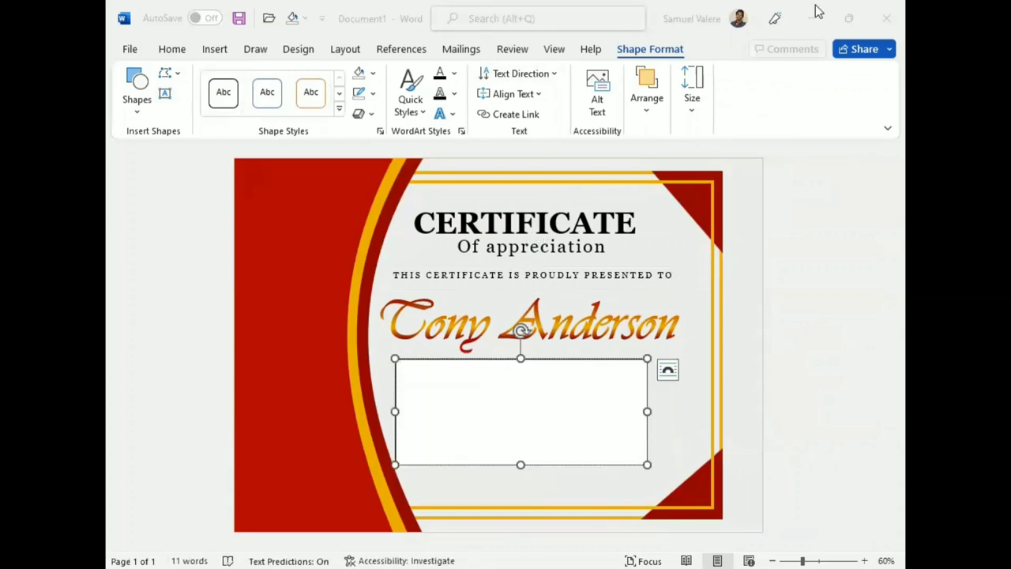
click(537, 420)
text(You've faced challenges and overcome many obstacles, but always have drive to keep going. Thank you for your incredible example of never giving up.)
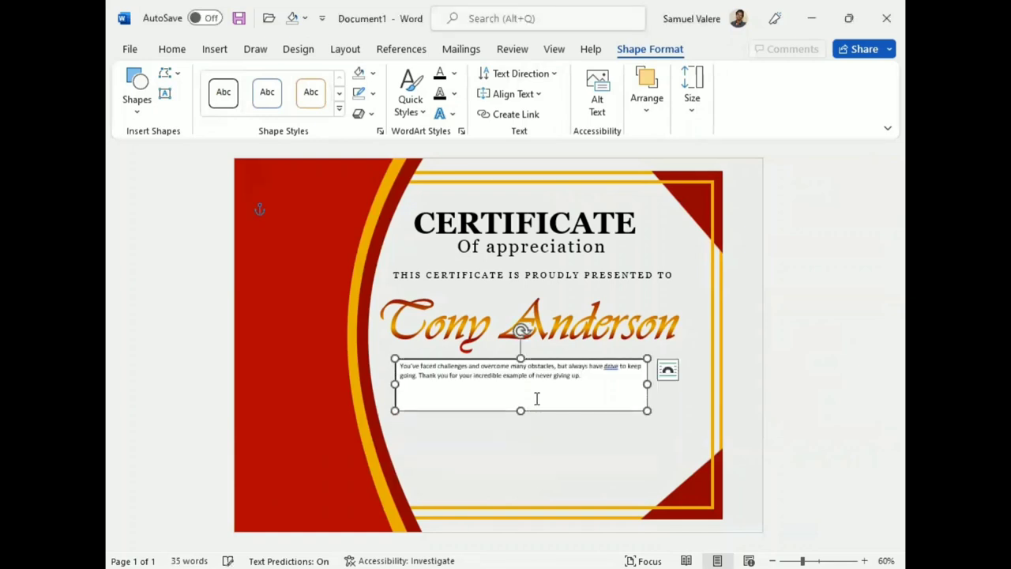
Centre the paragraph and set it in Georgia at 20 pt.
triple_click(536, 398)
click(175, 51)
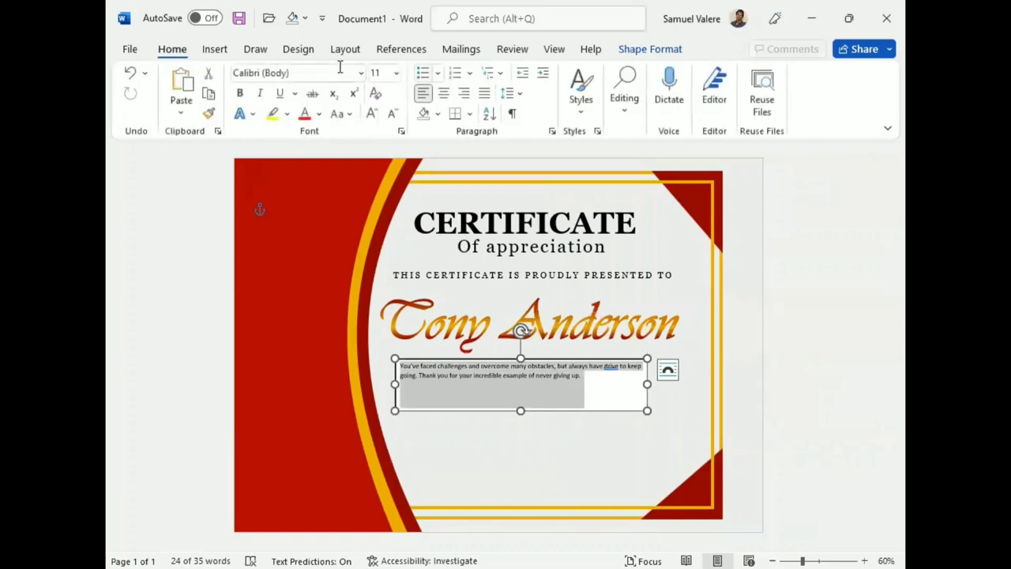
key(ctrl+e)
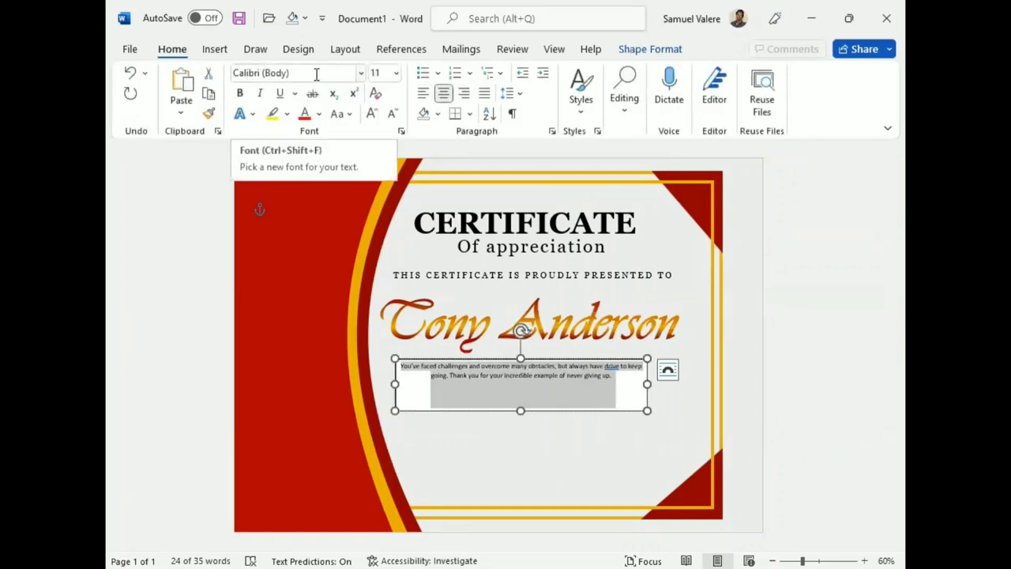
click(316, 72)
text(Georgia)
key(Return)
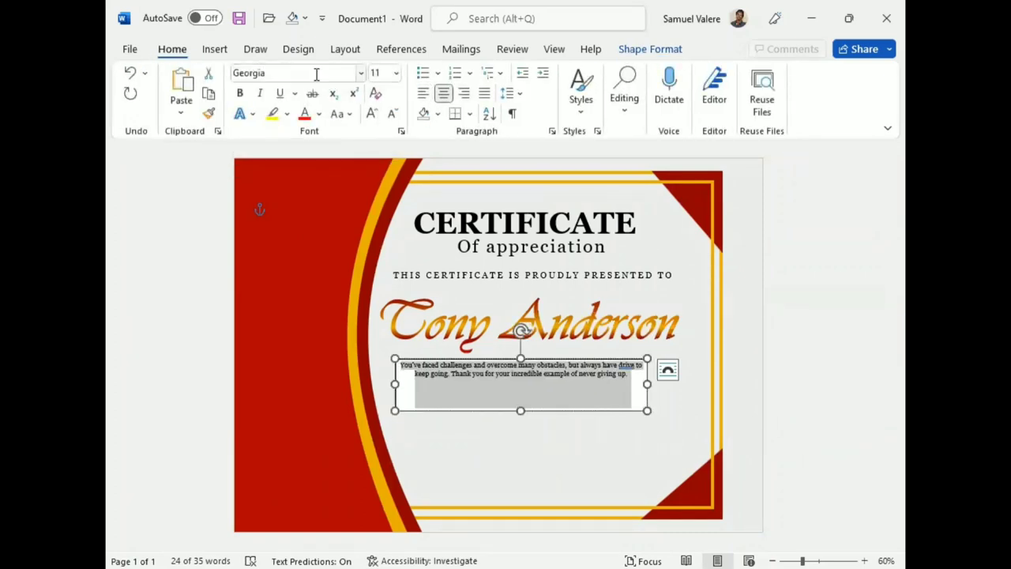
key(ctrl+shift+period)
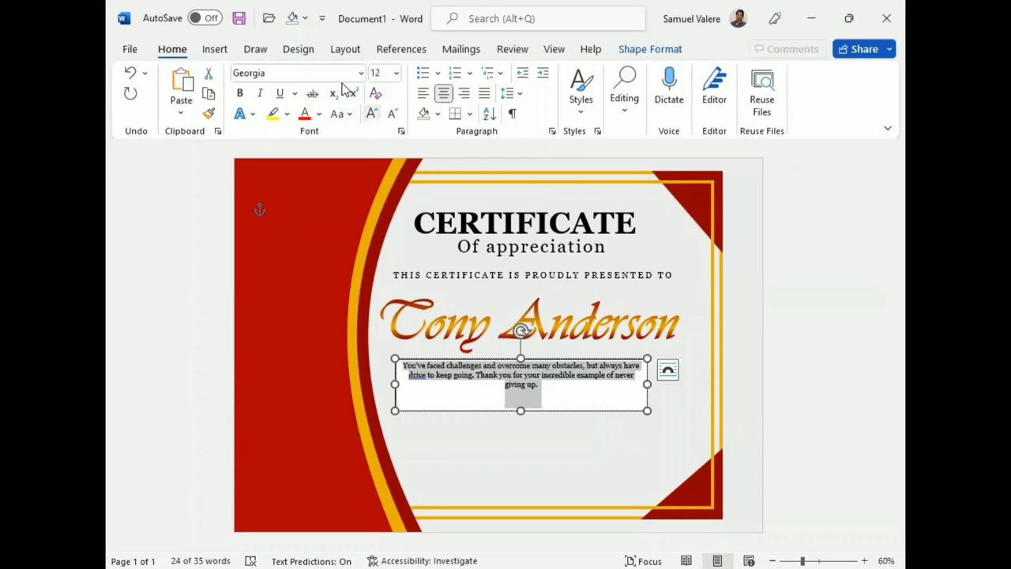
key(ctrl+shift+period)
key(ctrl+shift+period)
key(ctrl+shift+period)
key(ctrl+shift+period)
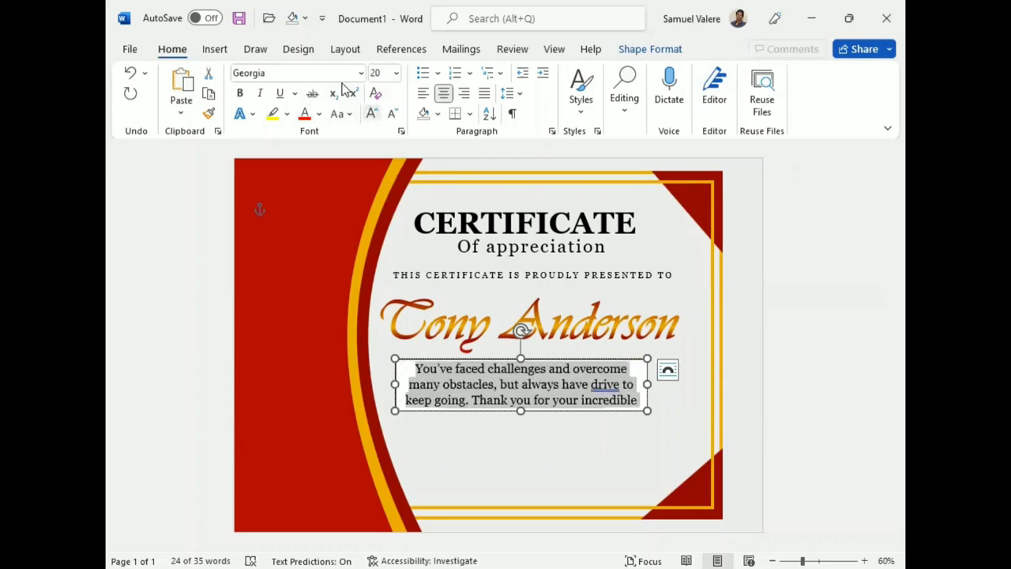
key(ctrl+shift+period)
key(ctrl+shift+comma)
key(Escape)
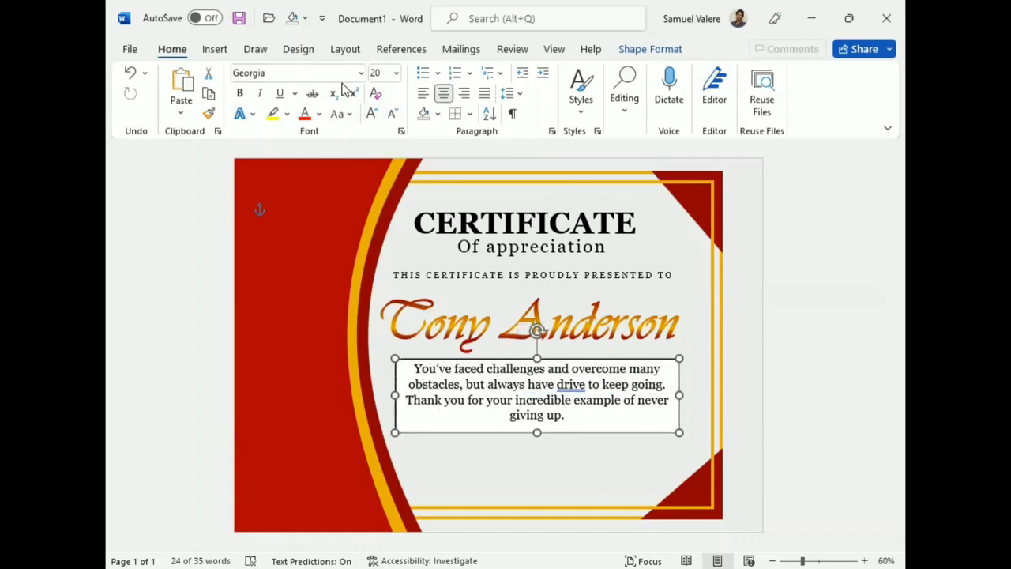
Widen the paragraph box to the left and nudge it slightly right.
click(373, 75)
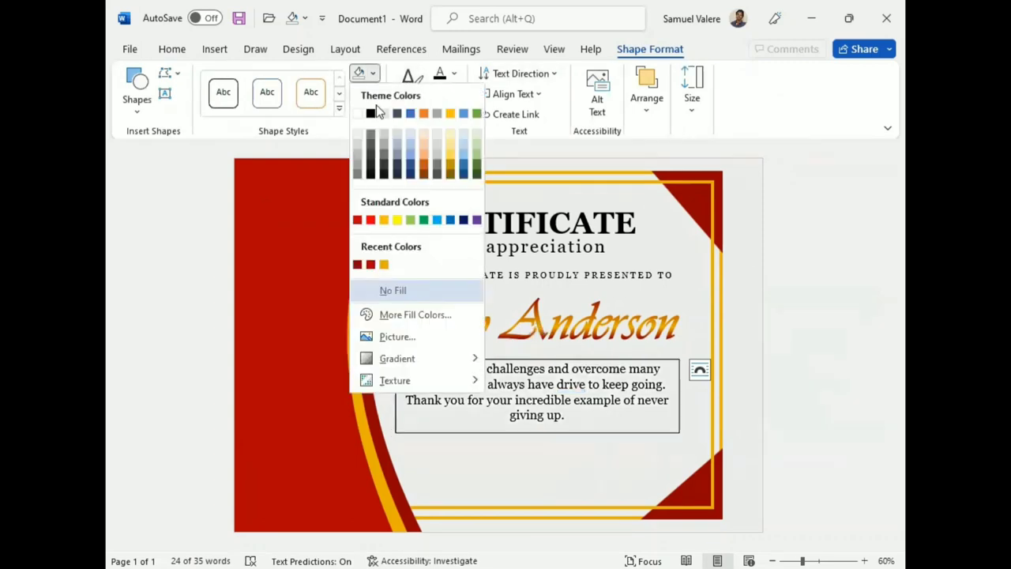
key(Escape)
drag(392, 395, 372, 393)
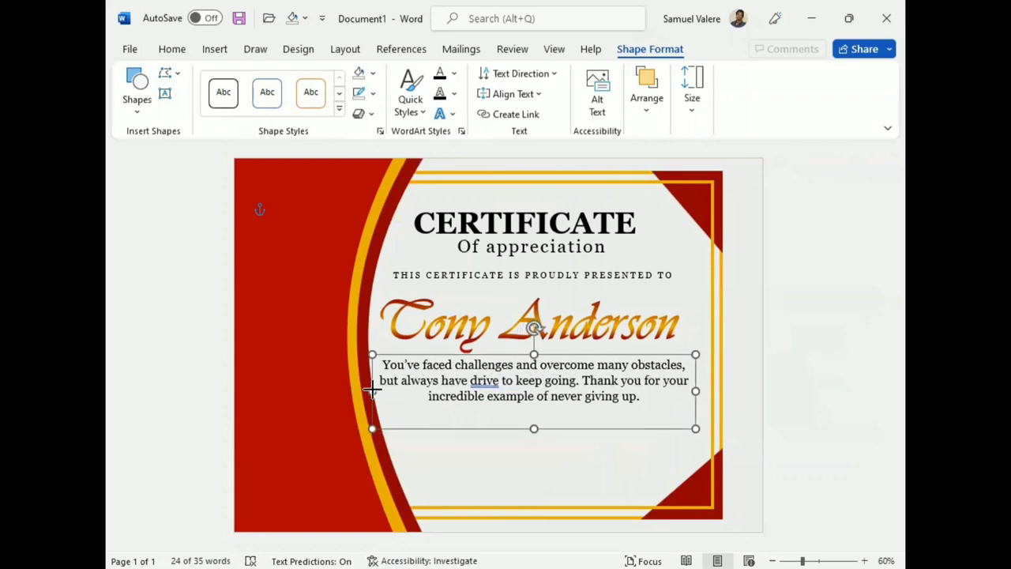
key(Right)
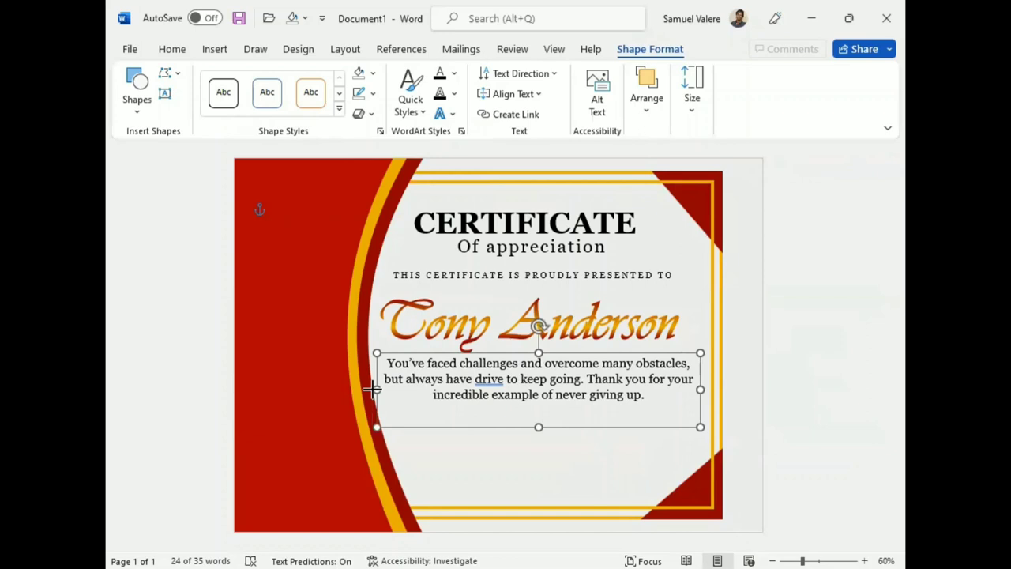
key(Right)
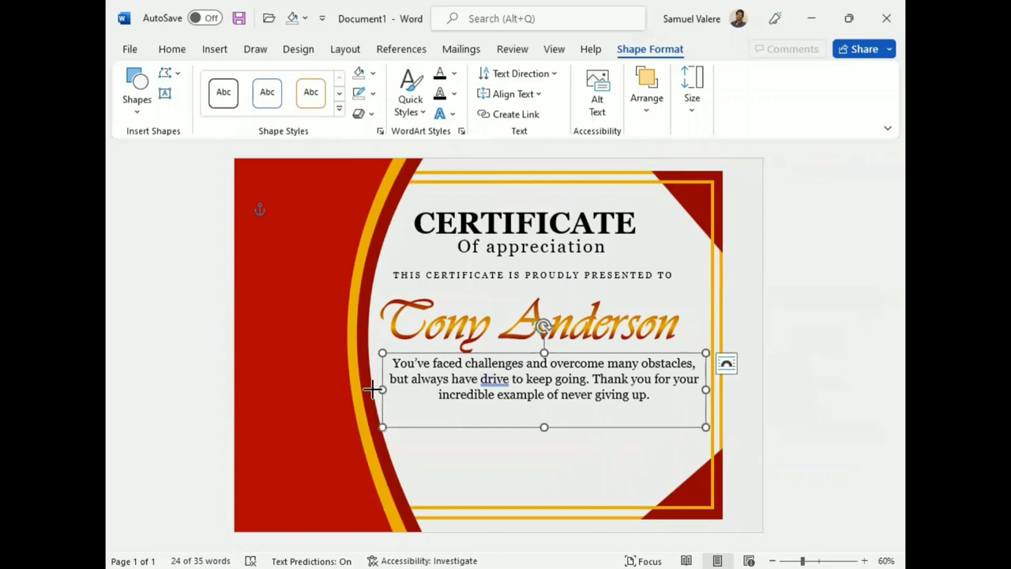
Insert 'the' before 'drive' in the paragraph and shift its box slightly left.
click(494, 379)
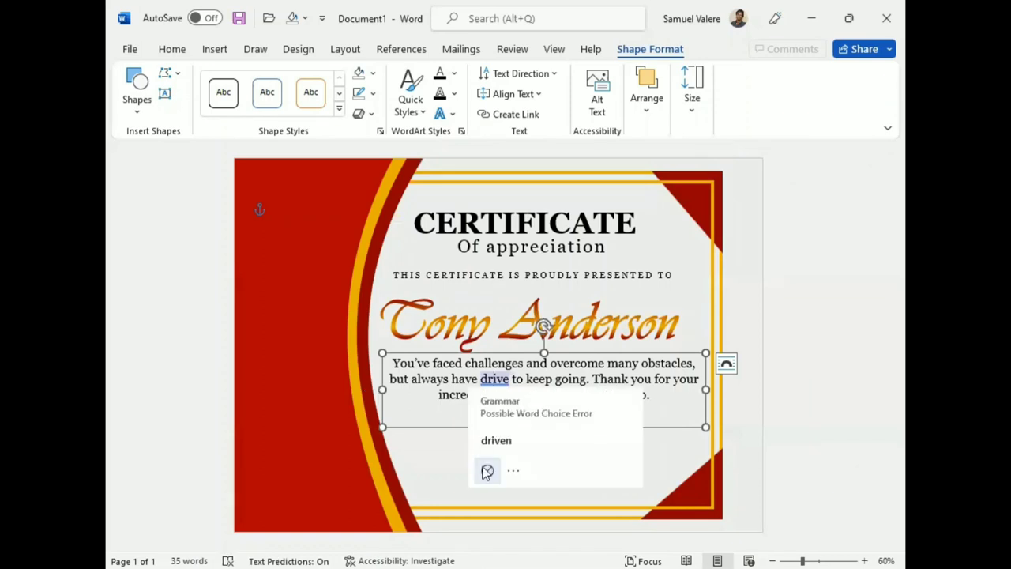
click(483, 471)
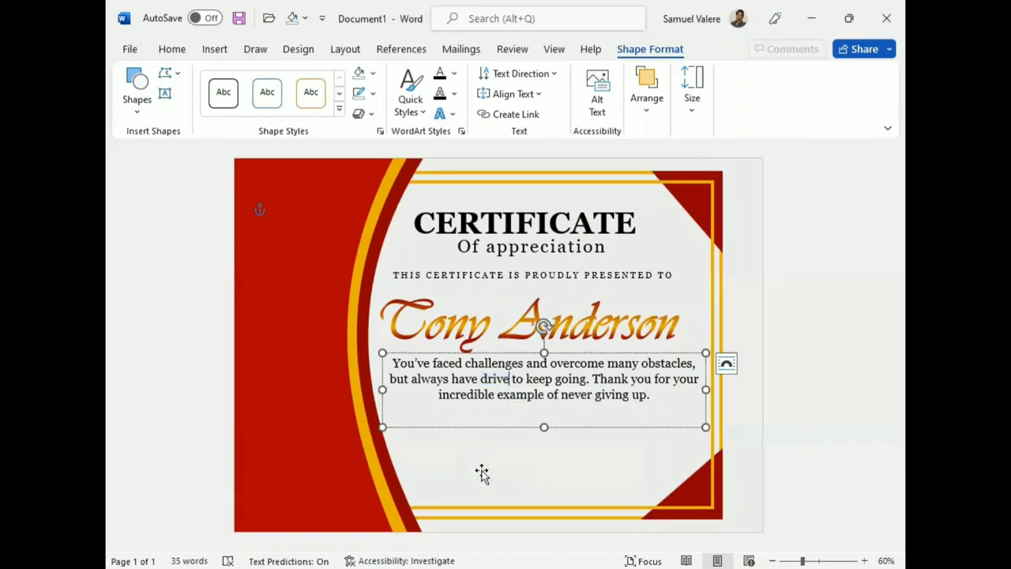
key(ctrl+Left)
text(the)
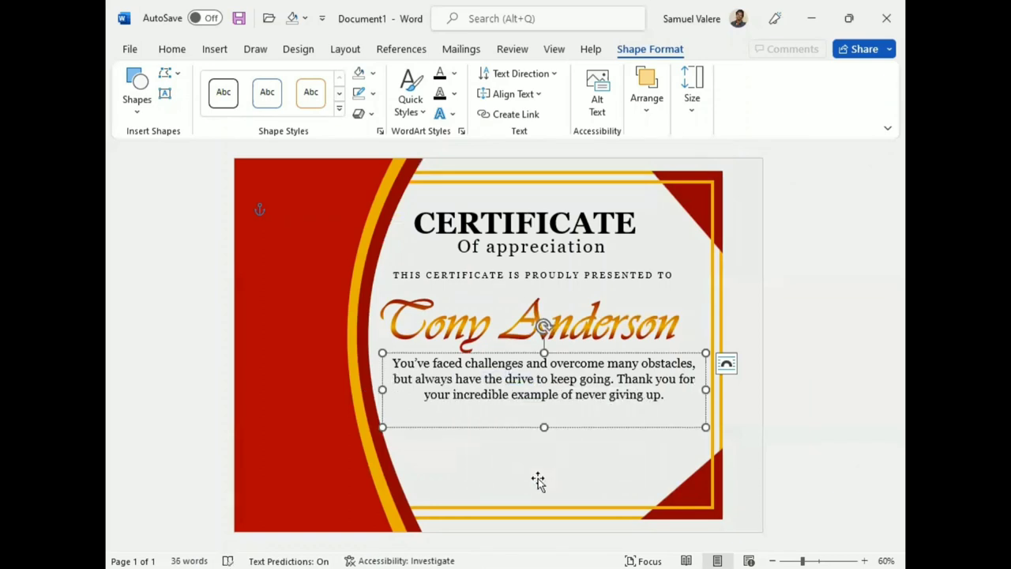
click(818, 404)
drag(563, 426, 558, 425)
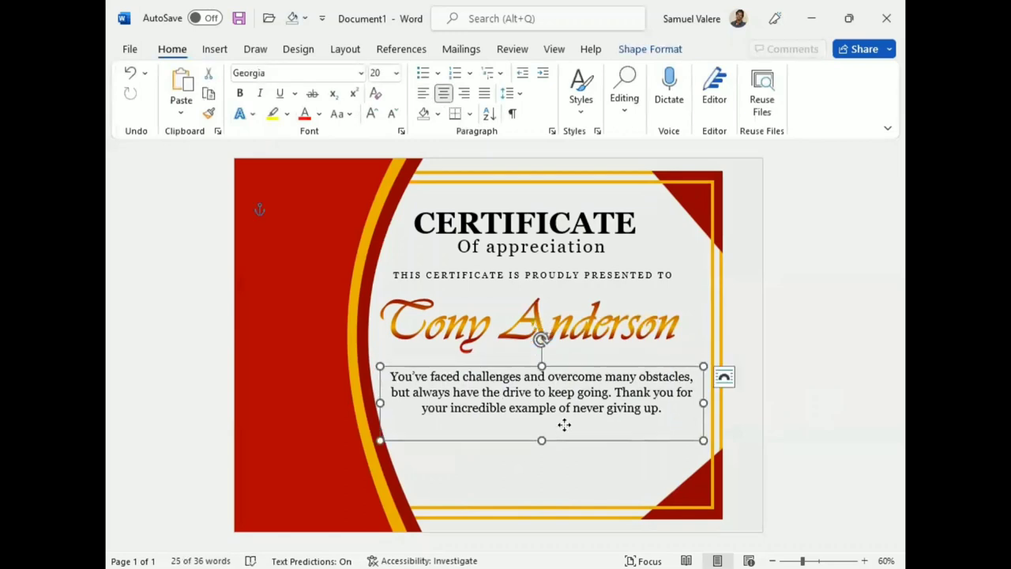
Move the presented-to line, recipient name and paragraph slightly down together.
click(563, 287)
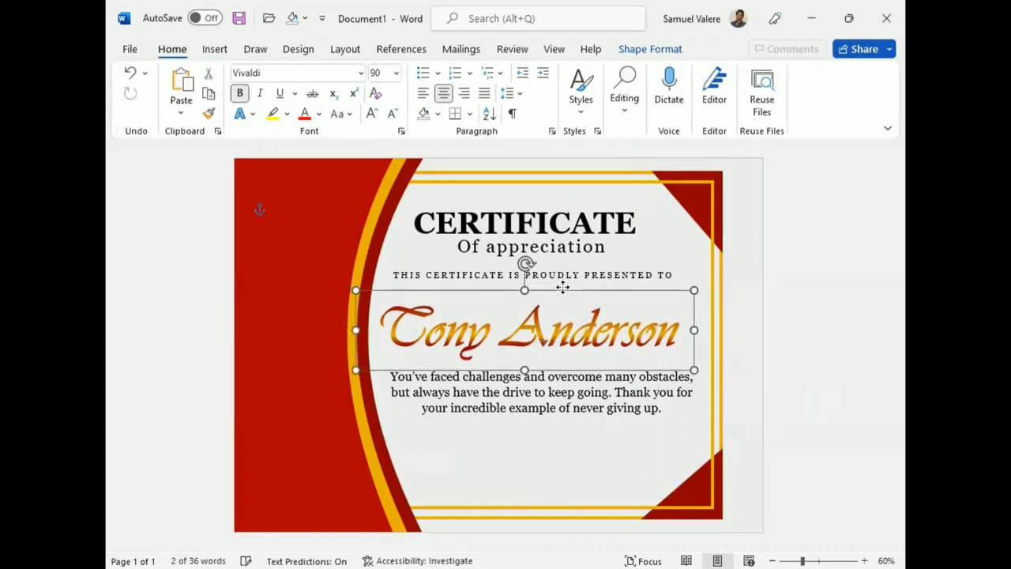
click(564, 278)
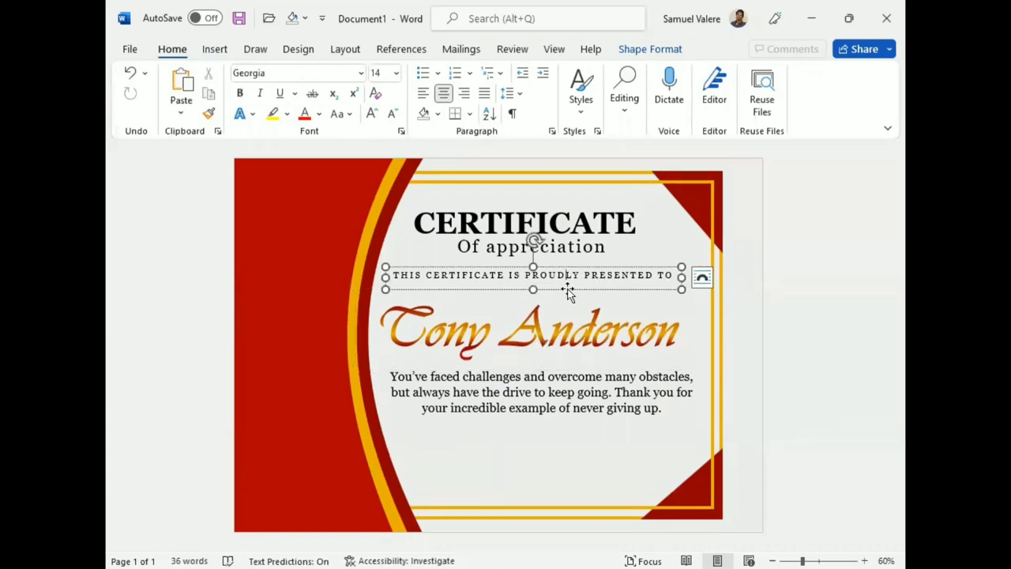
drag(568, 290, 569, 293)
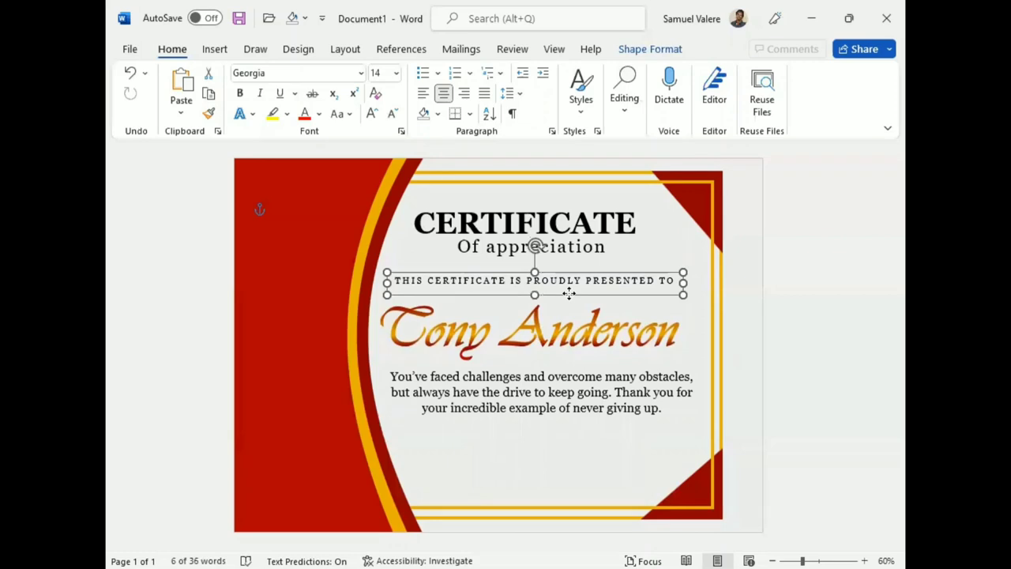
shift+click(544, 340)
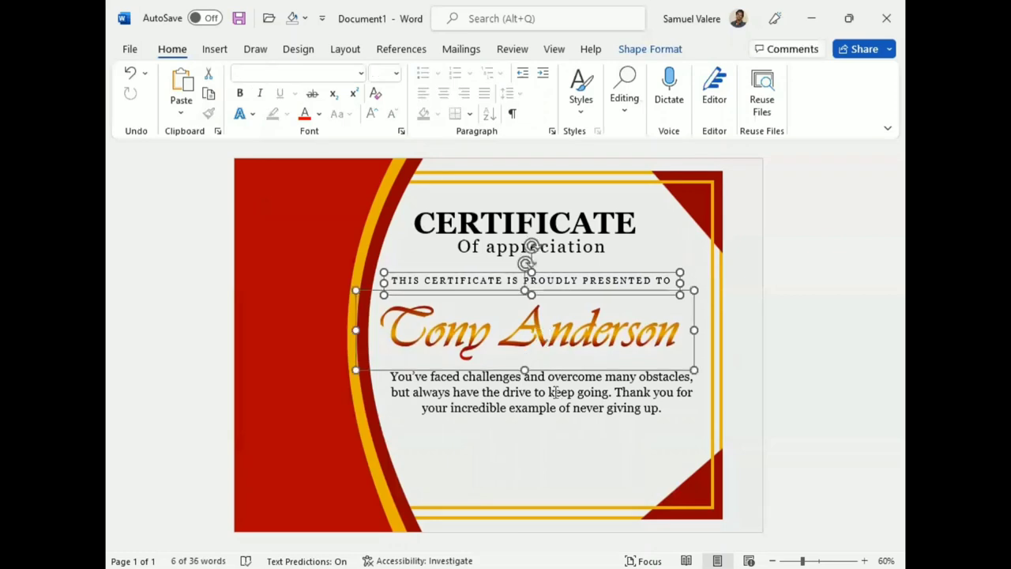
shift+click(555, 395)
key(Down)
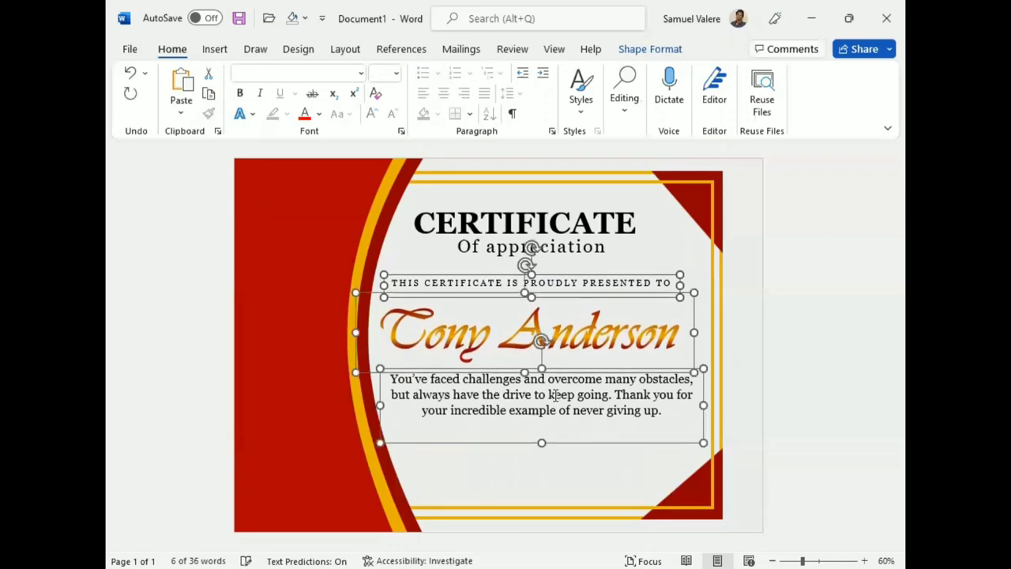
key(Down)
key(Down)
key(Down)
key(Down)
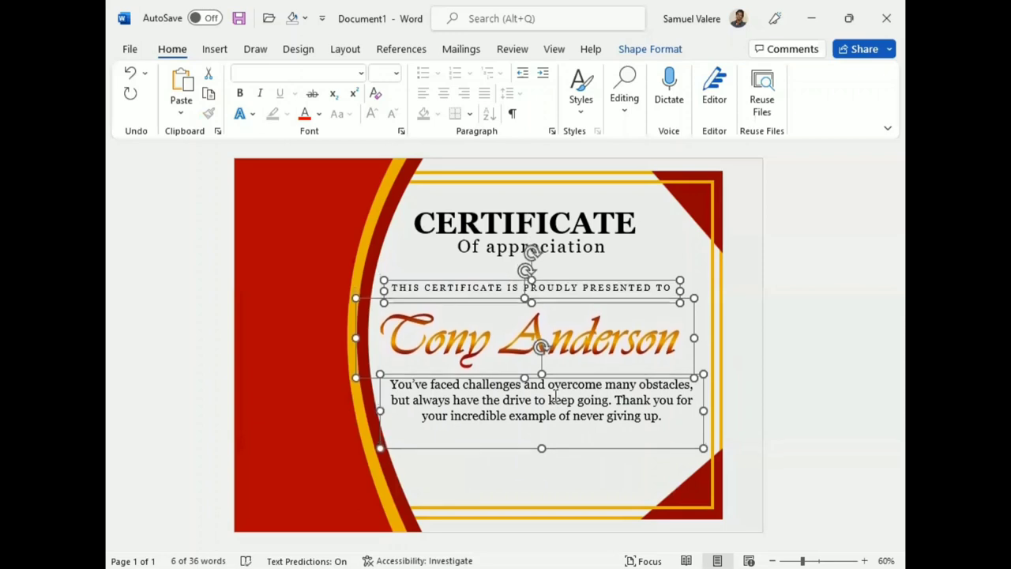
Nudge the recipient name back up slightly and open the Shapes gallery.
click(580, 262)
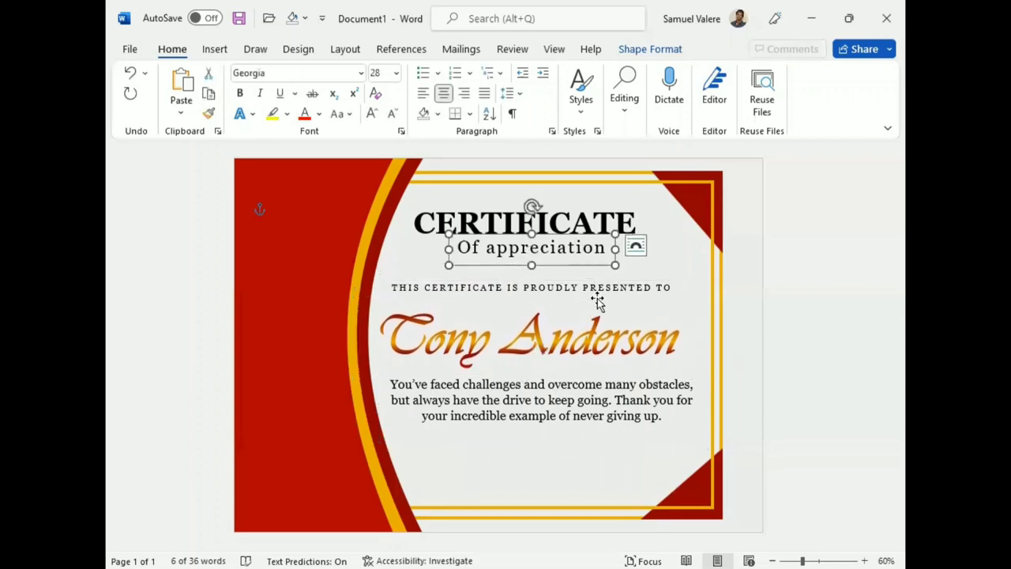
click(560, 298)
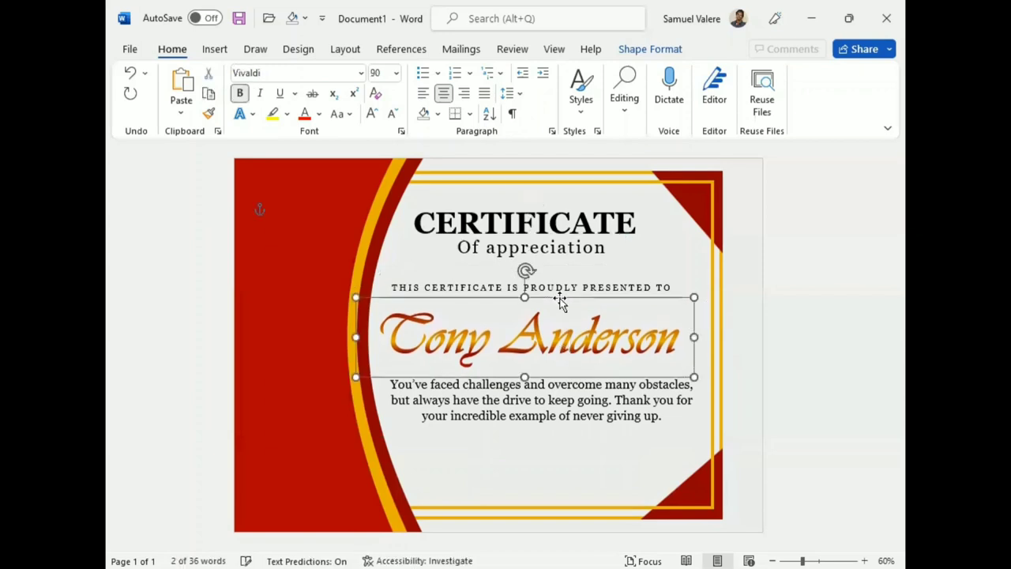
key(Up)
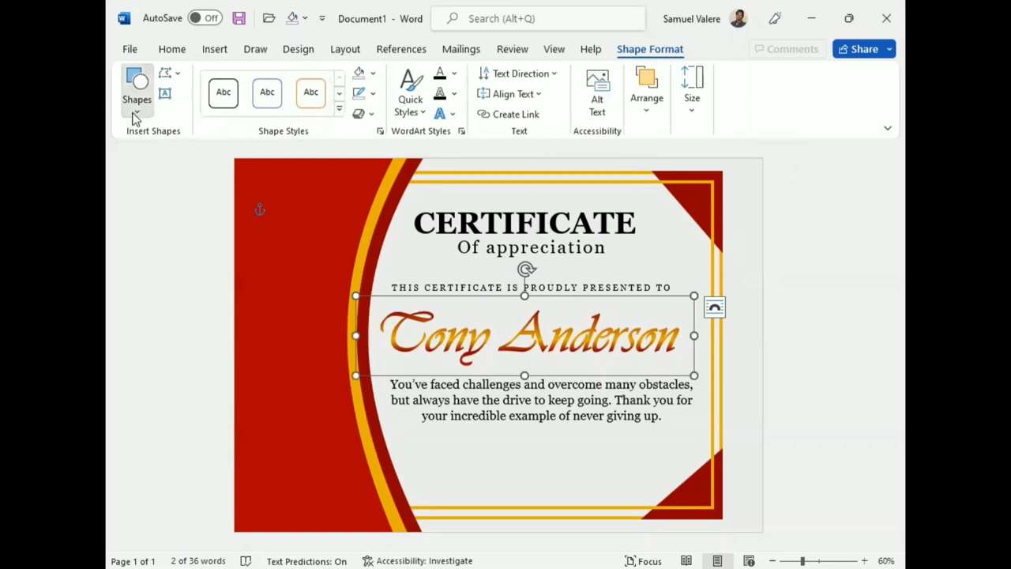
click(136, 99)
Draw a short horizontal line near the bottom left and position it.
click(131, 215)
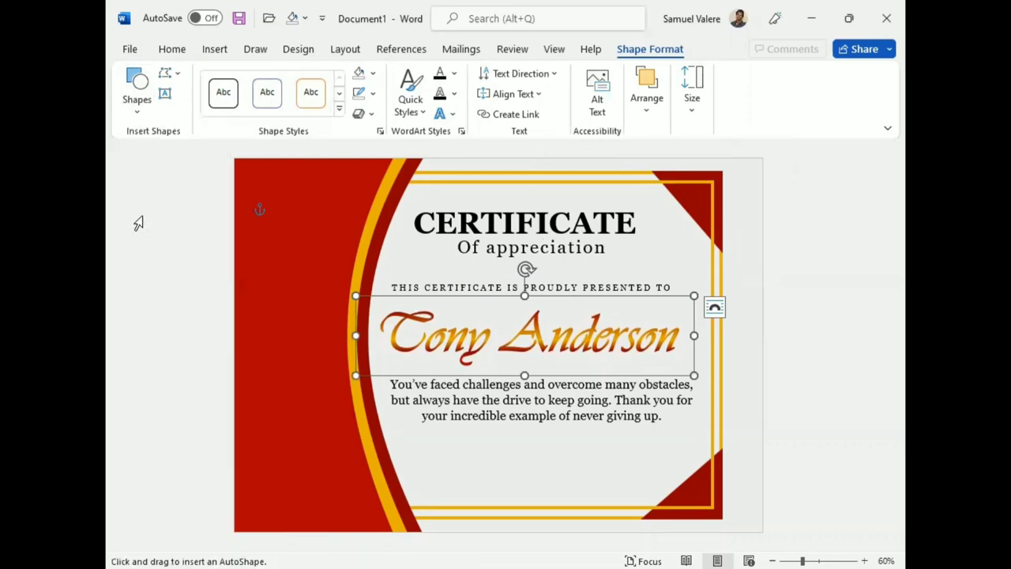
drag(418, 476, 471, 477)
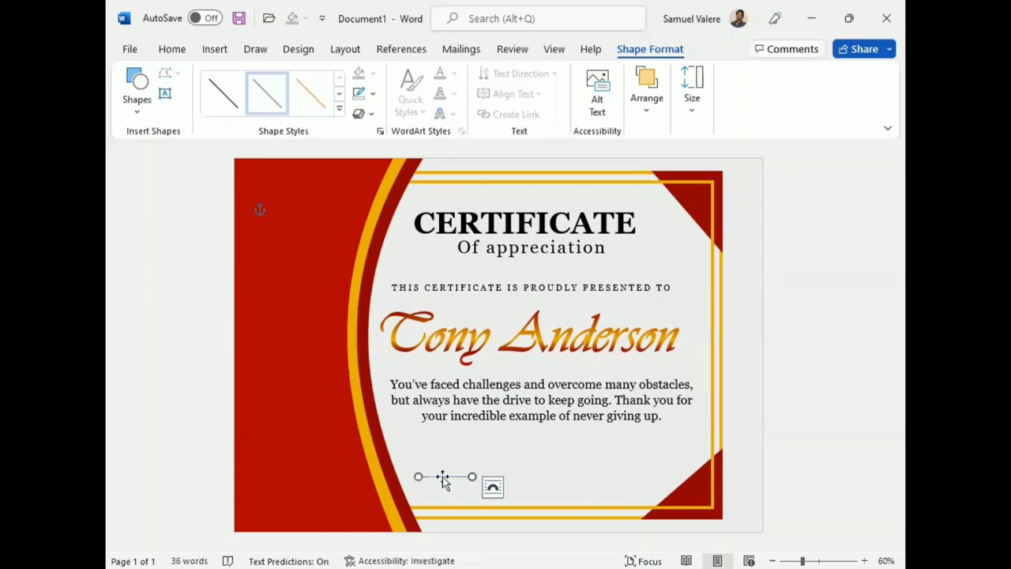
click(444, 478)
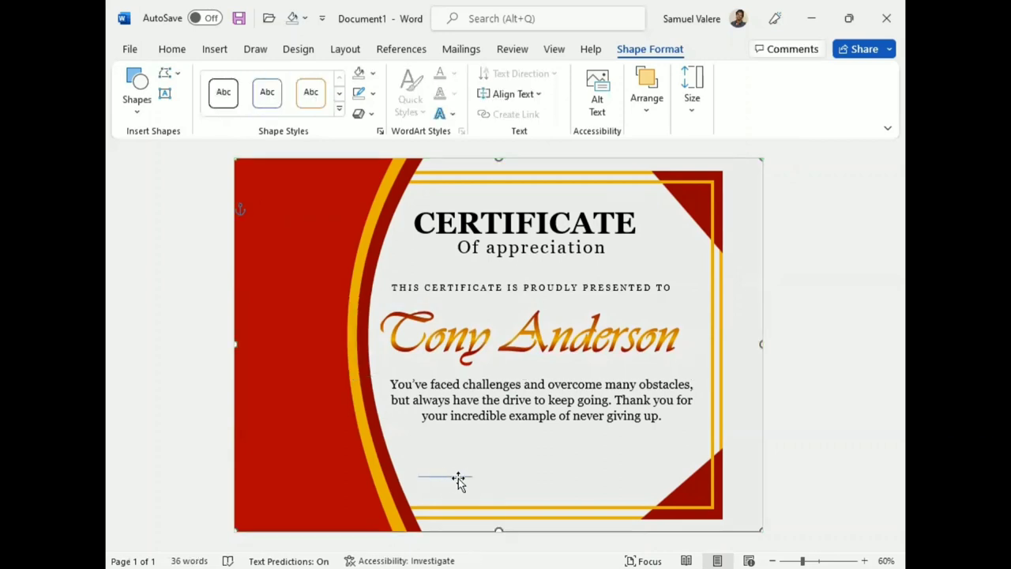
click(774, 458)
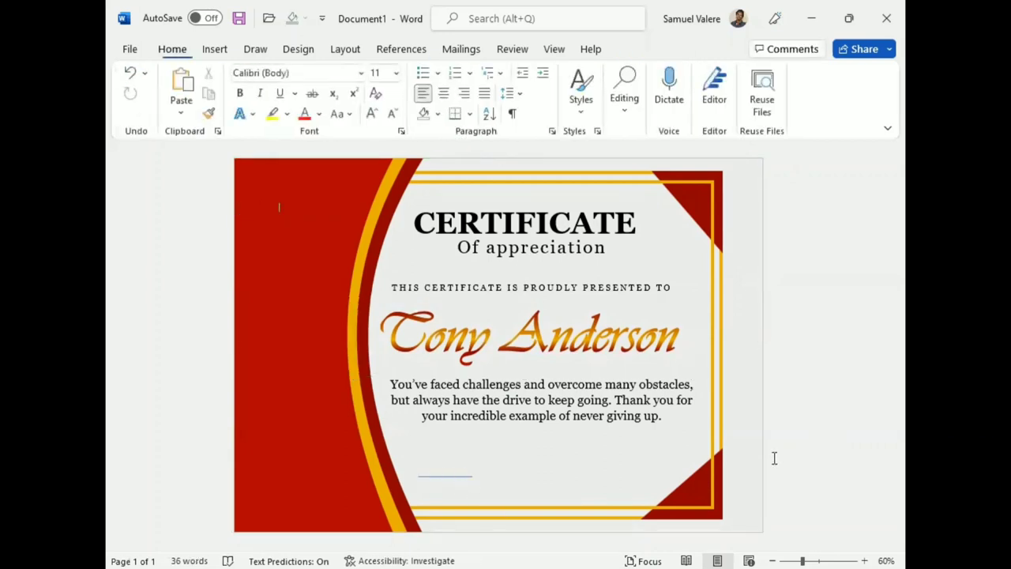
click(461, 476)
click(460, 476)
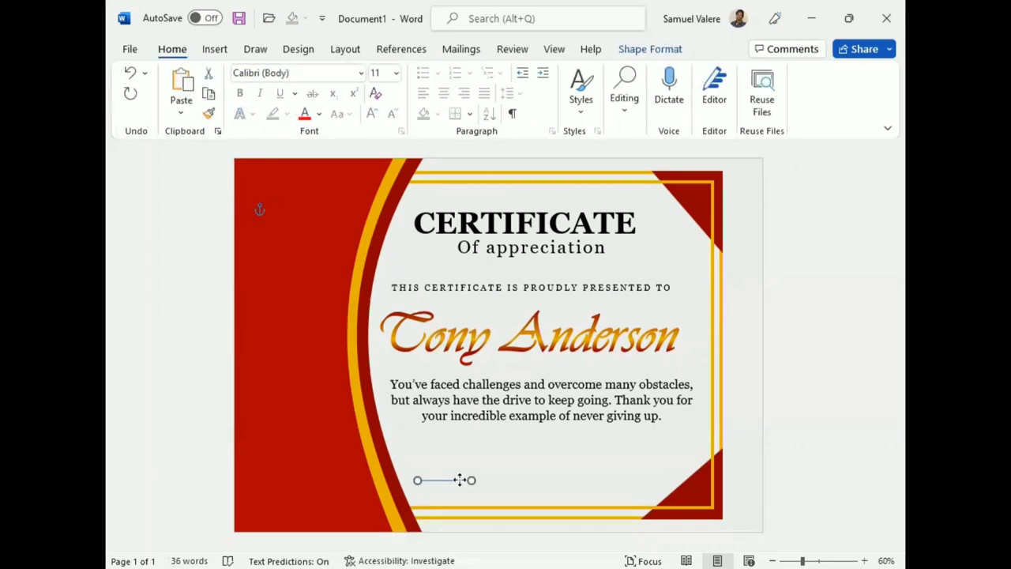
drag(460, 480, 454, 486)
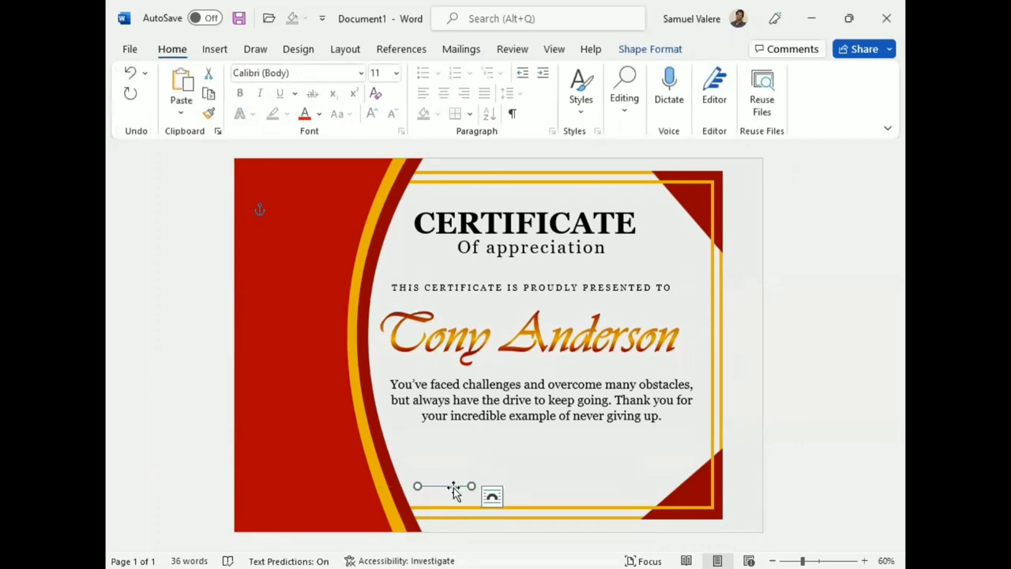
drag(454, 490, 462, 496)
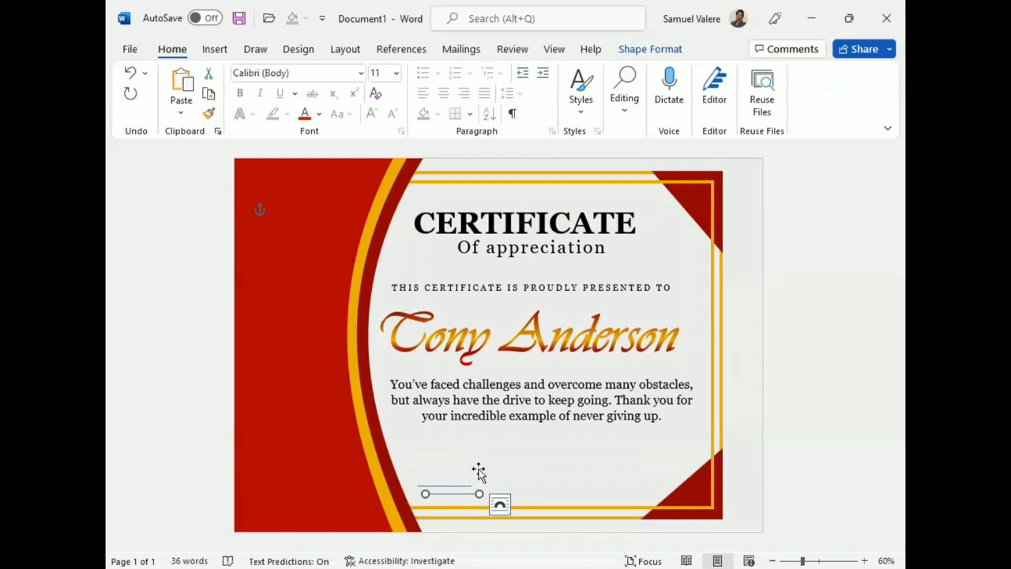
Duplicate the line, shift the copy to the right, then select both lines.
key(Up)
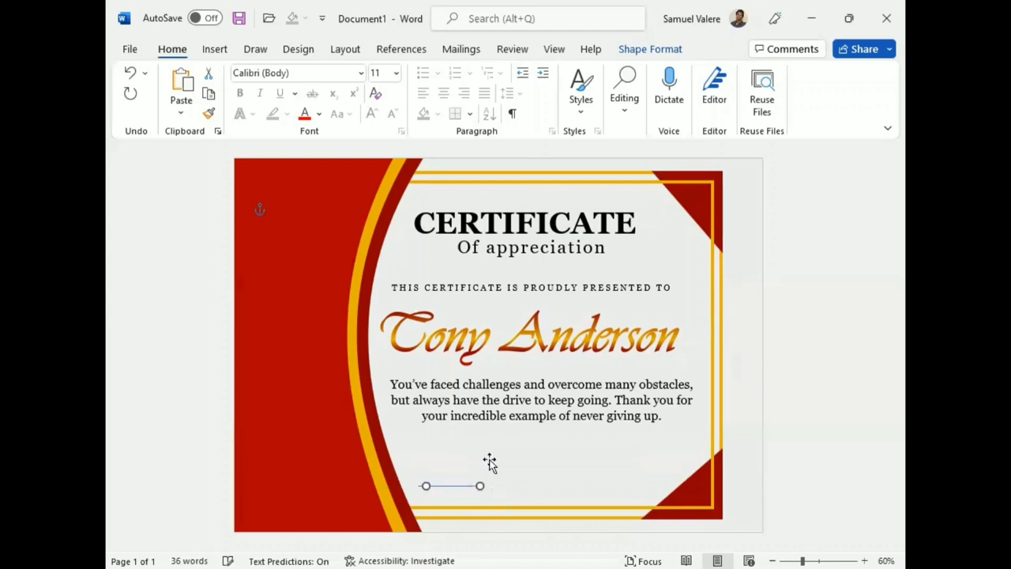
key(Right)
key(Right)
key(Right)
key(Right)
key(Right)
key(Right)
key(Right)
key(Right)
key(Right)
key(Right)
key(Right)
key(Right)
key(Right)
key(Right)
key(Right)
key(ctrl+Left)
shift+click(444, 485)
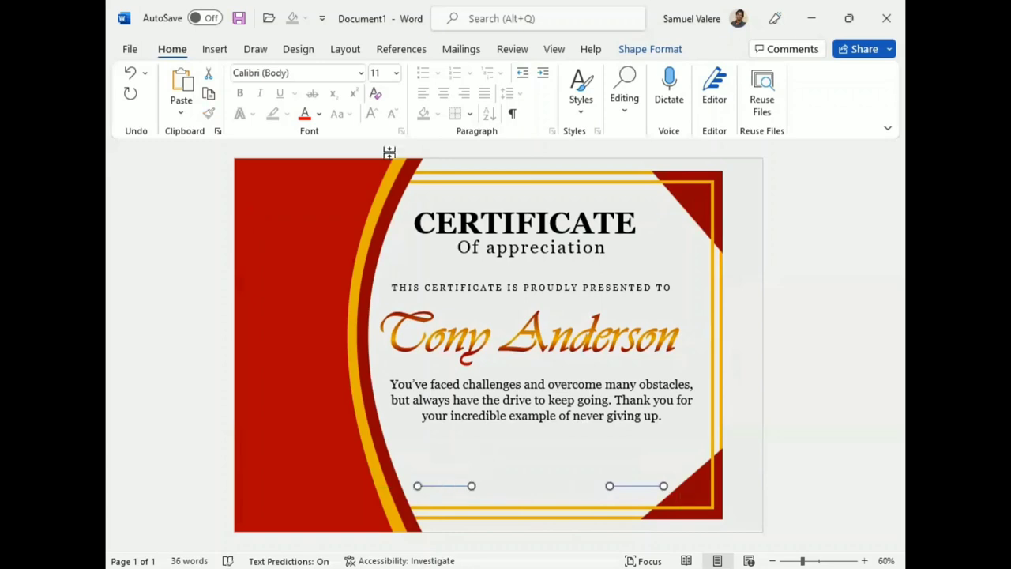
Set the outline of both signature lines to black, then select only the left line.
click(624, 55)
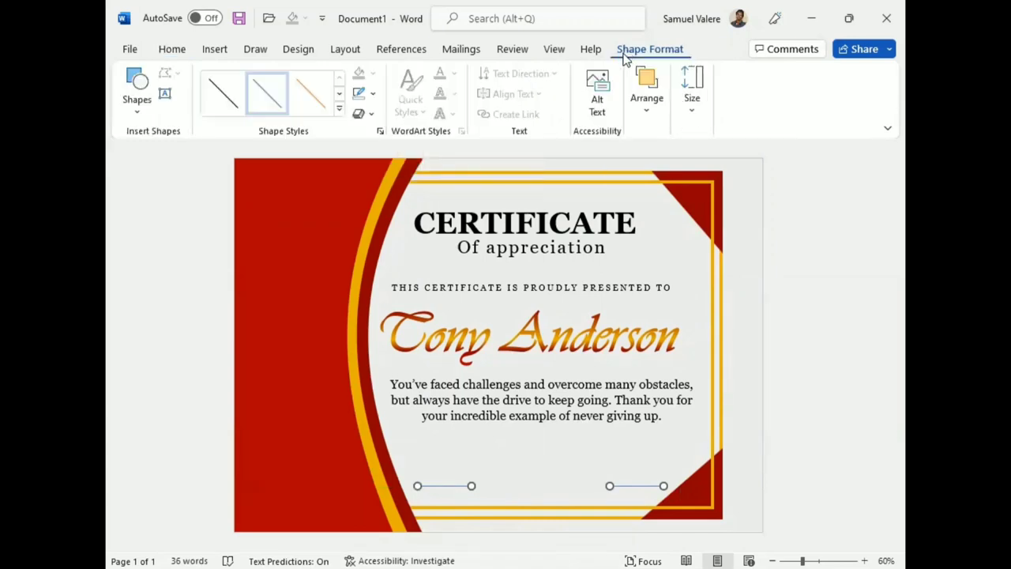
click(372, 93)
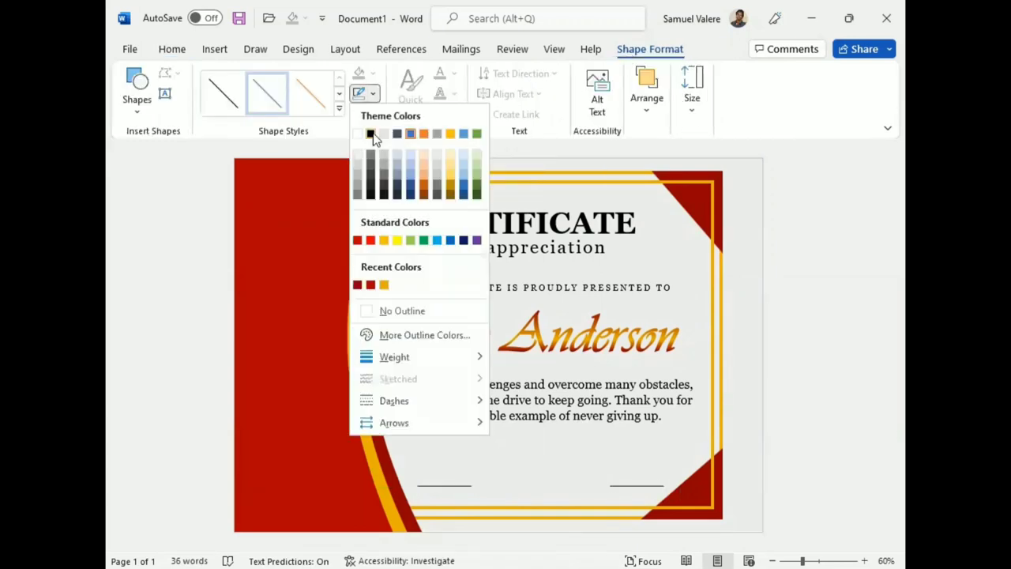
click(371, 135)
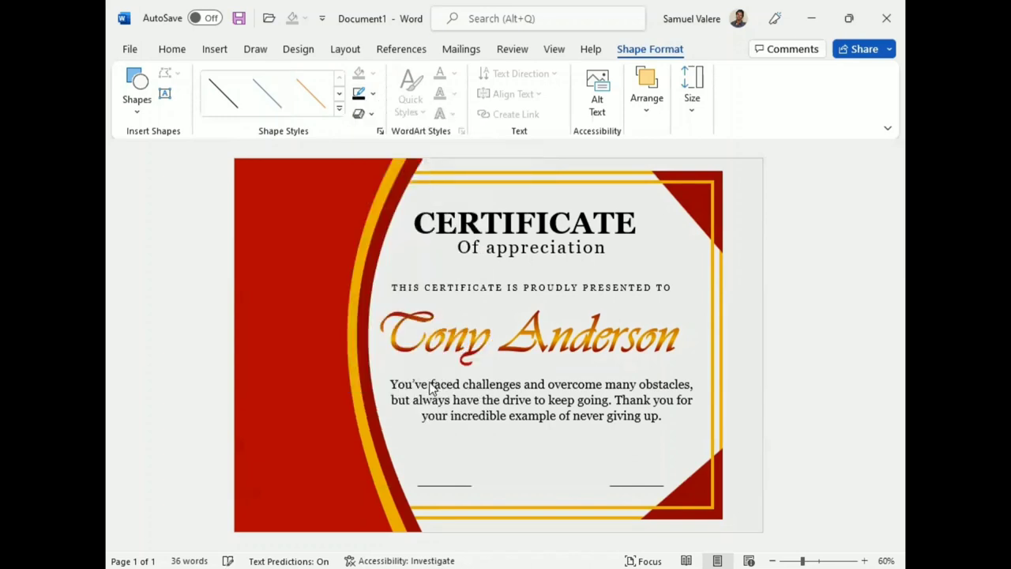
click(451, 491)
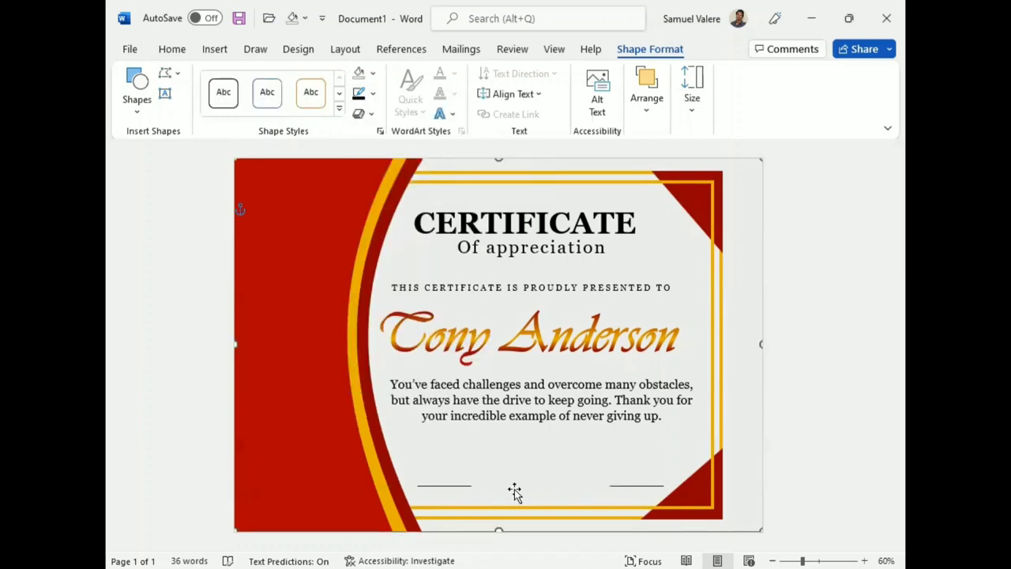
click(455, 486)
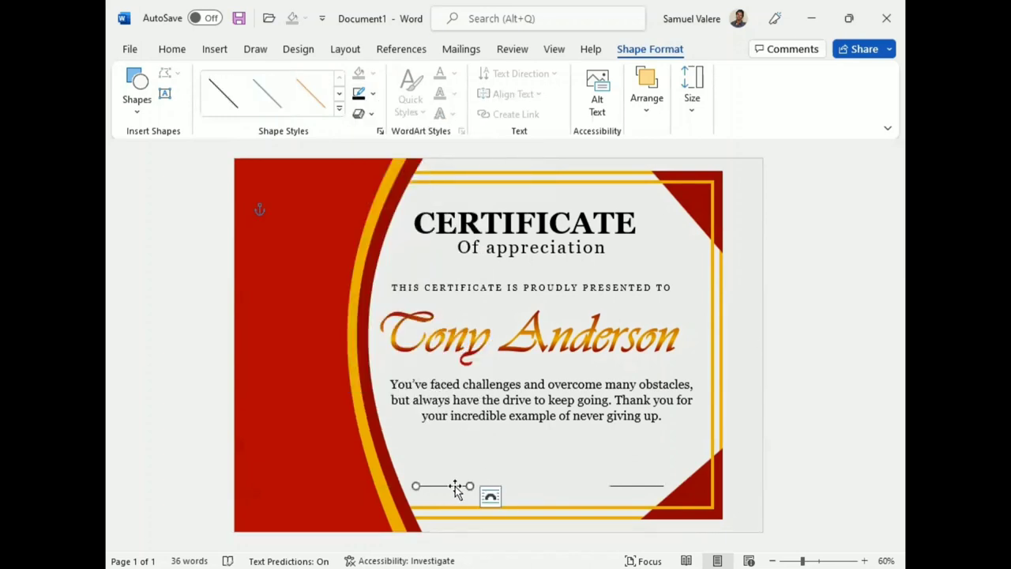
Add a small Date text box under the left line in Georgia uppercase.
click(165, 94)
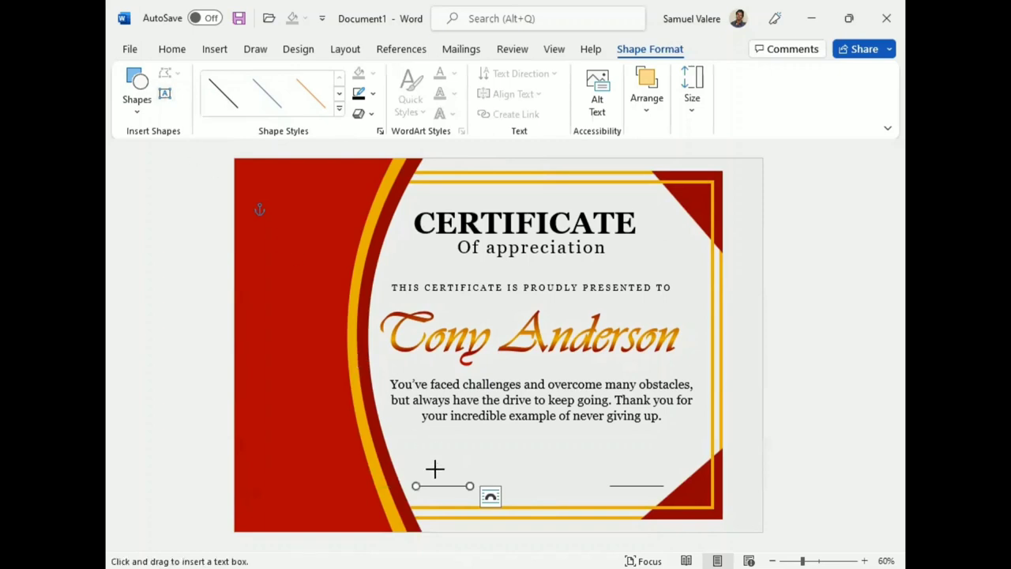
drag(425, 490, 468, 506)
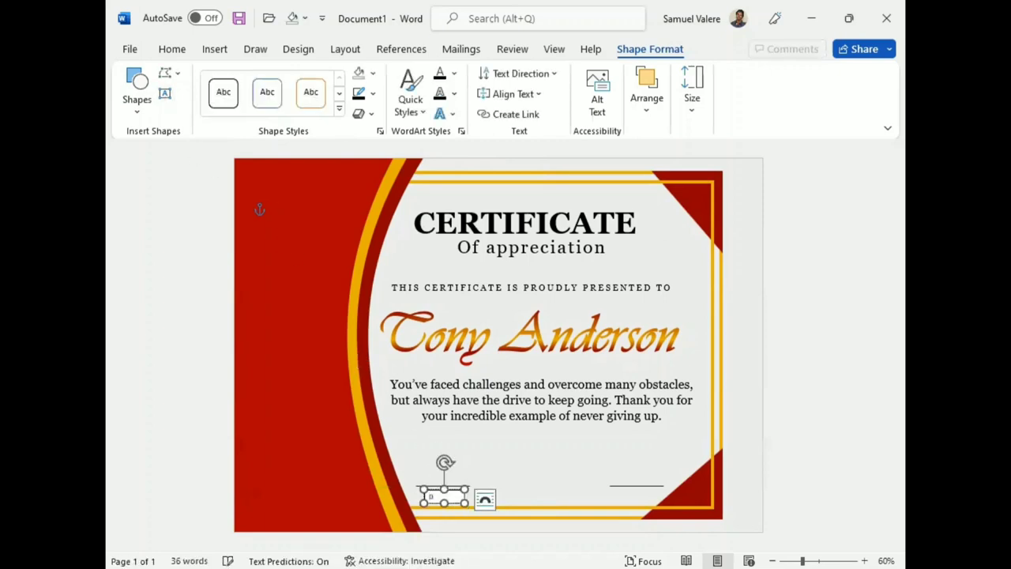
text(Date)
double_click(435, 496)
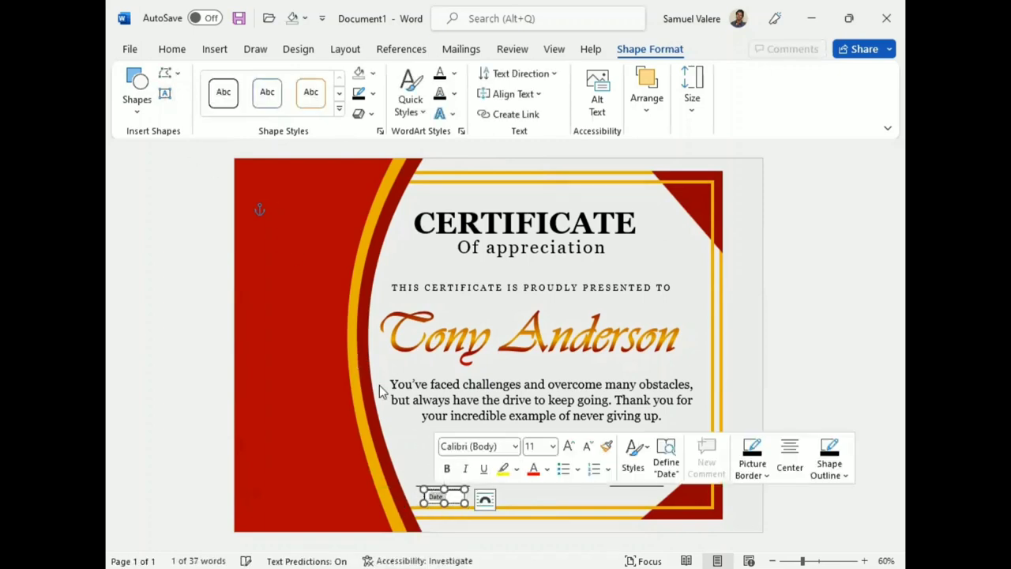
click(171, 49)
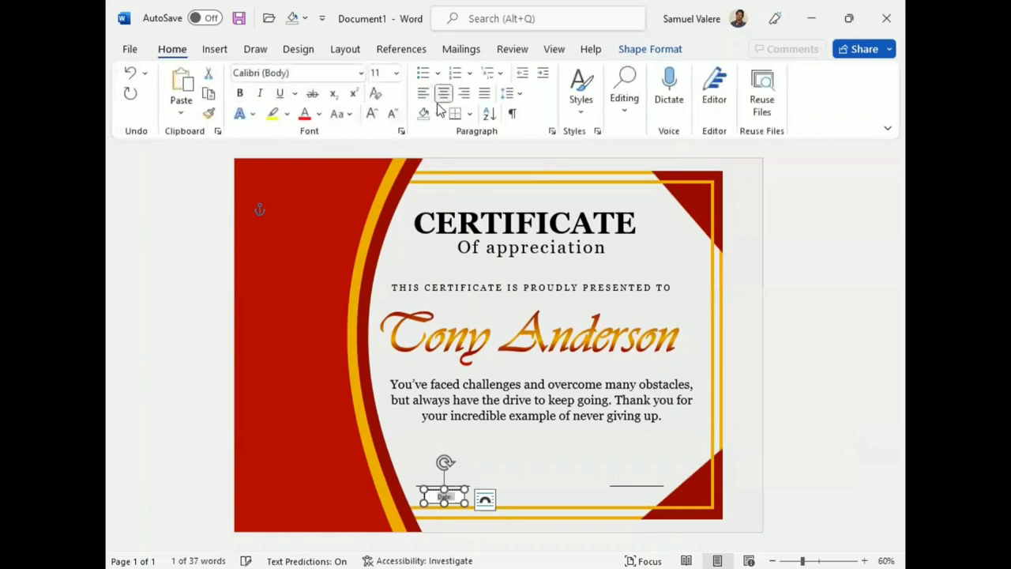
click(302, 72)
text(Georgia)
key(Return)
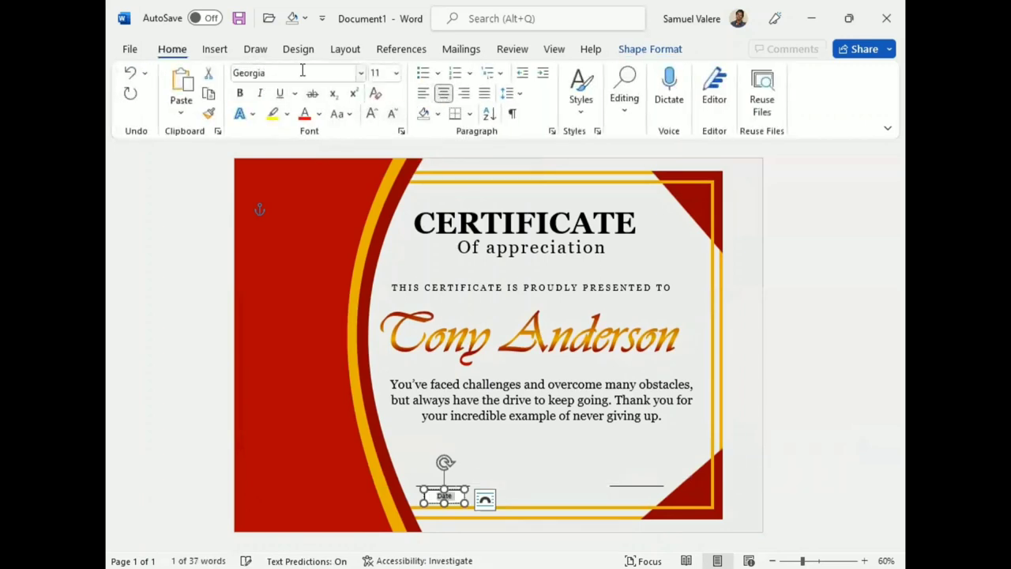
click(341, 113)
click(387, 181)
Give the DATE box no fill and no outline, and nudge it into place.
click(650, 49)
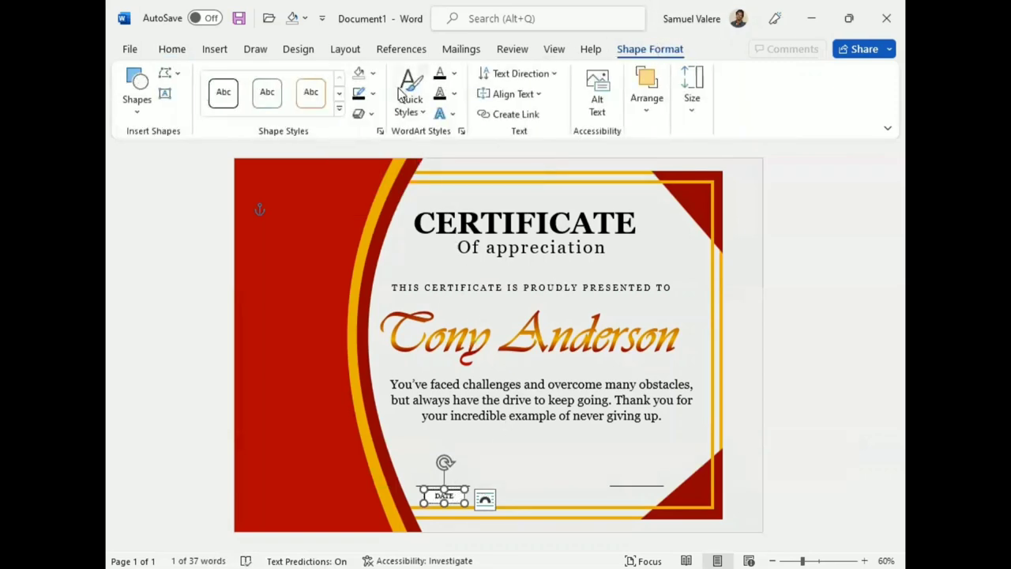
click(365, 73)
click(368, 291)
click(365, 93)
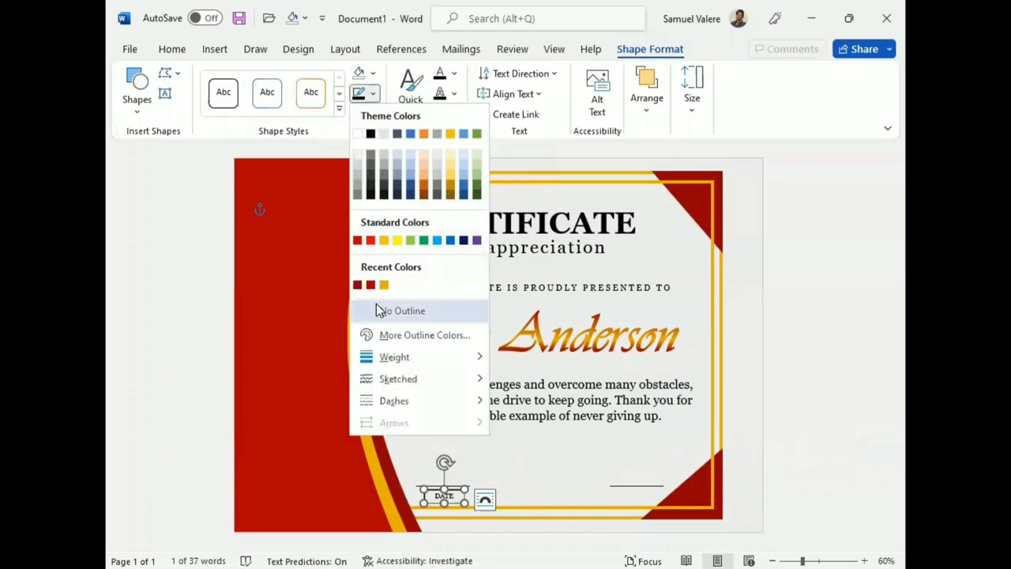
click(367, 309)
key(Up)
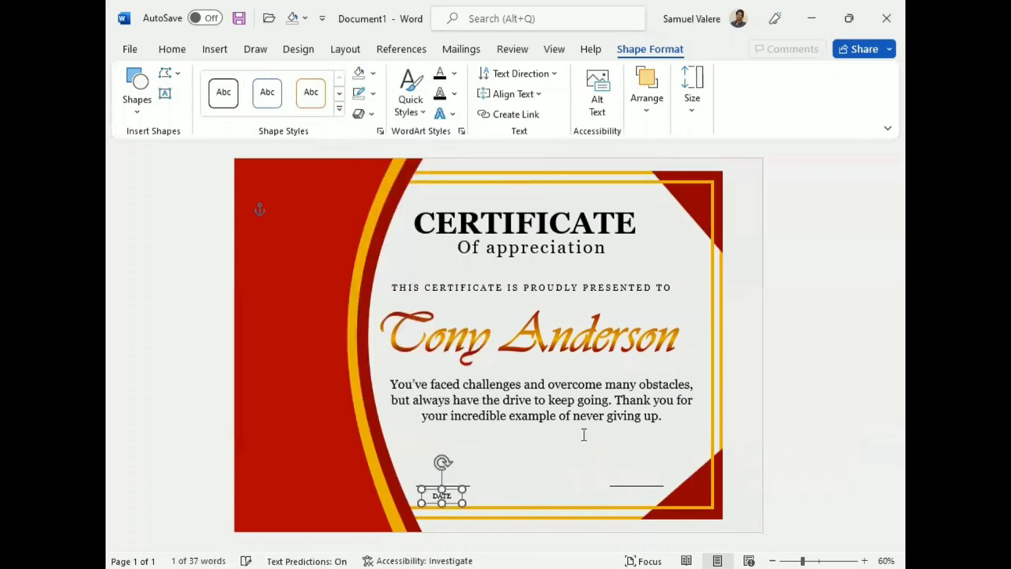
key(Up)
key(Left)
key(Right)
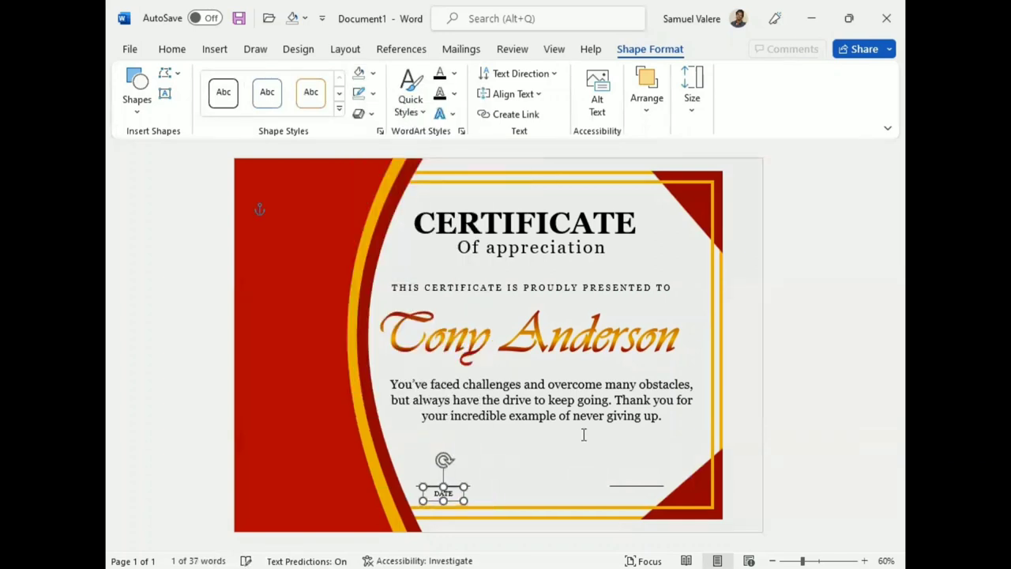
Copy the DATE box and move the copy under the right-hand line.
key(ctrl+c)
key(ctrl+v)
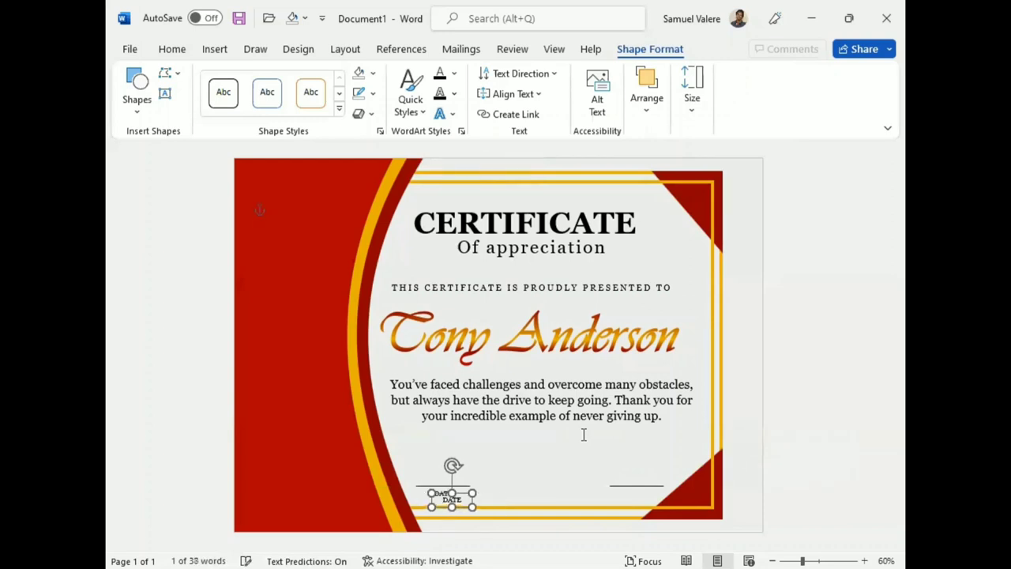
key(Right)
key(Right)
key(Right)
key(Right)
key(Right)
key(Right)
key(Right)
key(Right)
key(Right)
key(Right)
key(Right)
key(Right)
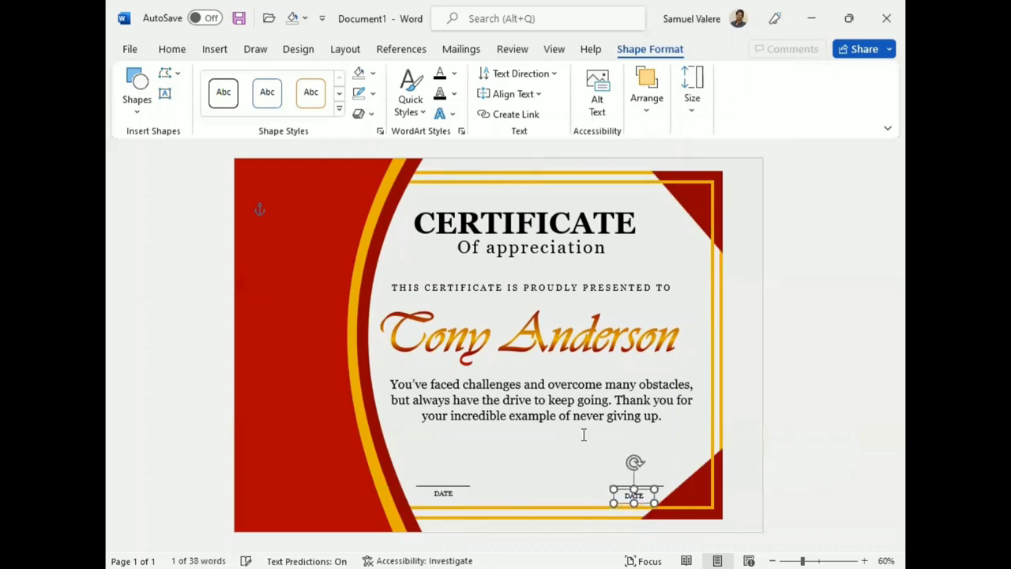
key(Up)
key(Up)
key(Up)
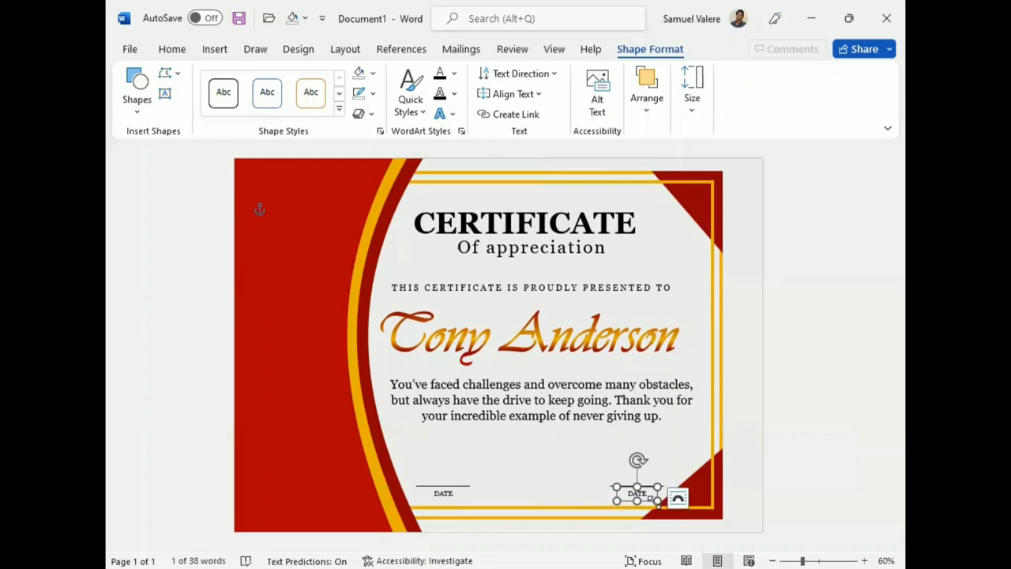
Change the copied label's text to SIGNATURE in all capitals.
right_click(643, 496)
text(Signature)
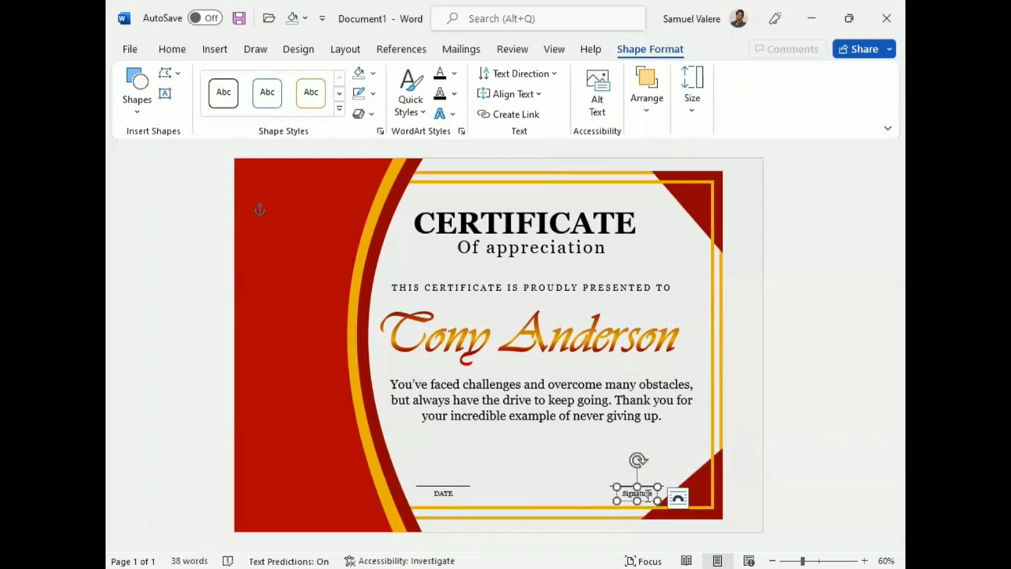
double_click(646, 495)
click(172, 49)
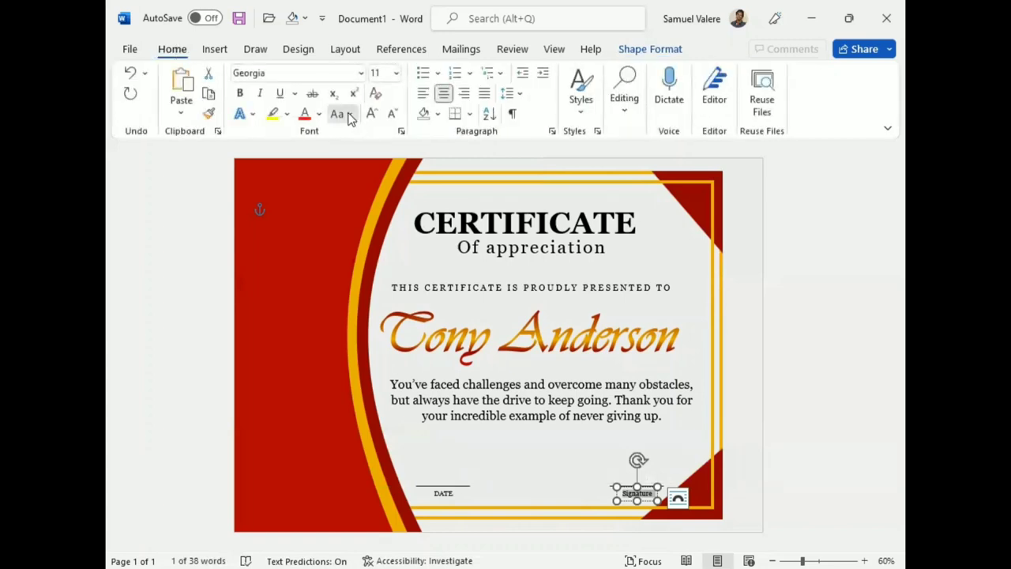
click(341, 113)
click(379, 181)
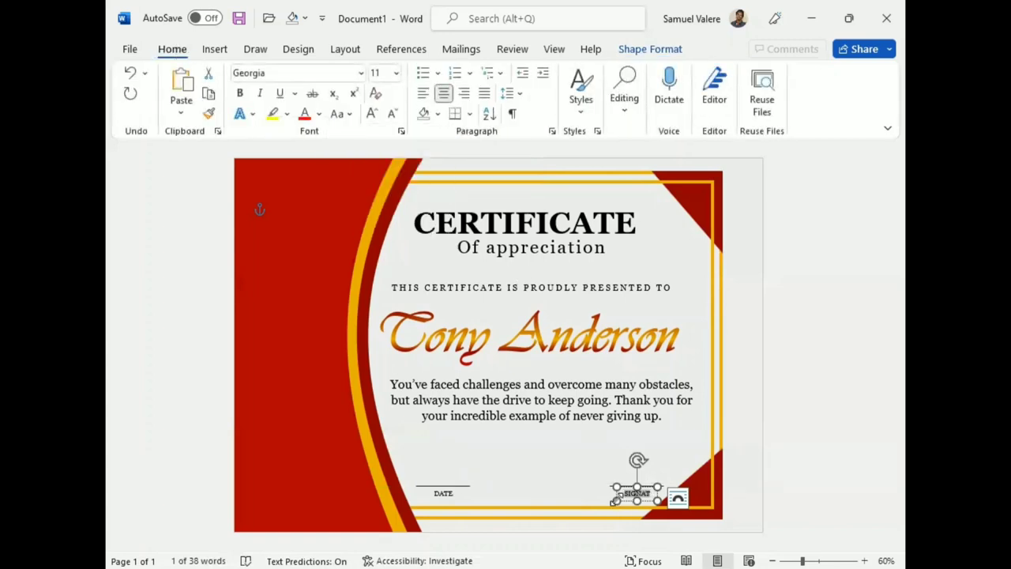
Widen the SIGNATURE box and centre it under the right-hand line.
drag(618, 497, 603, 494)
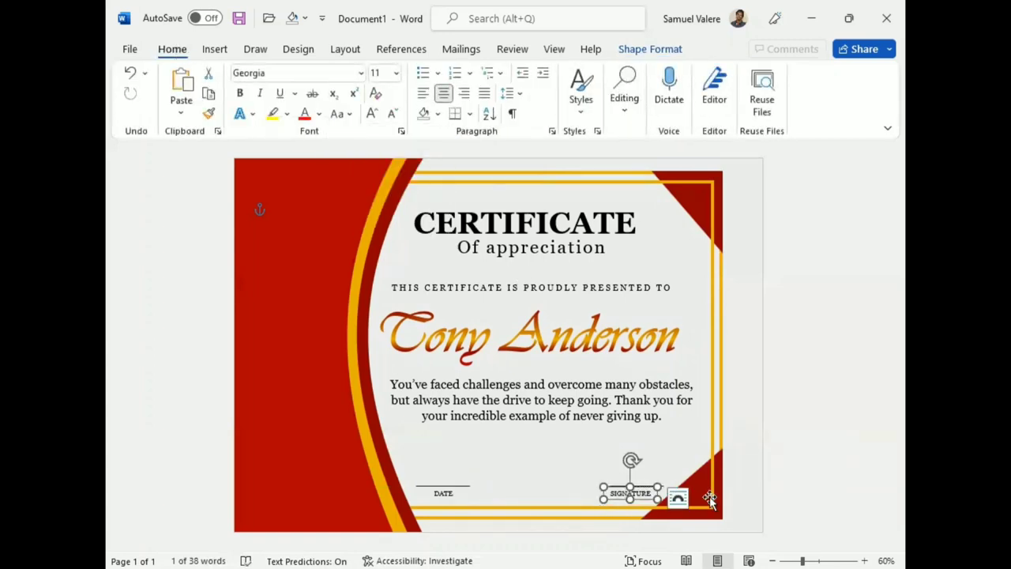
click(756, 474)
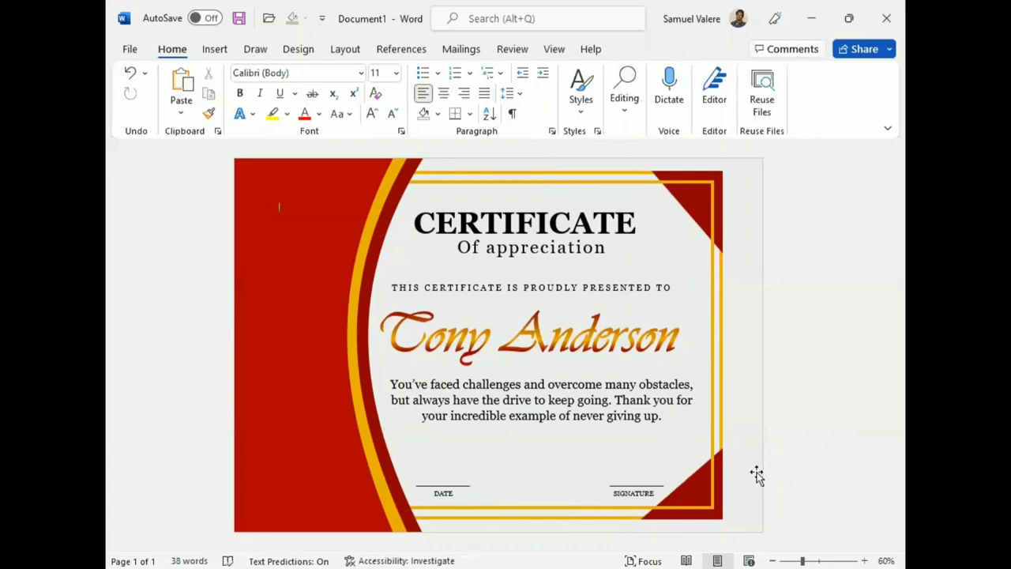
click(634, 502)
drag(646, 506, 663, 500)
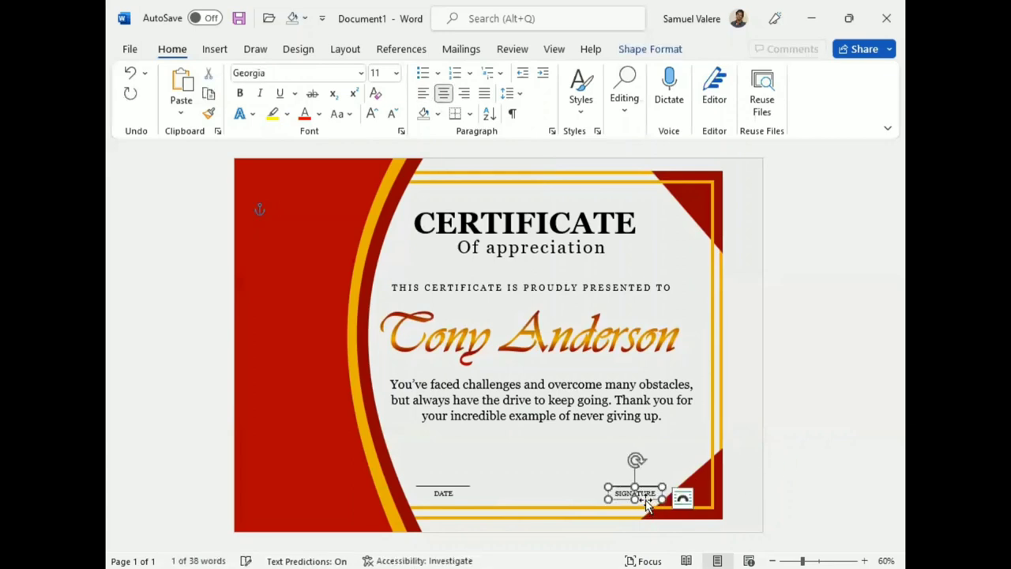
click(838, 458)
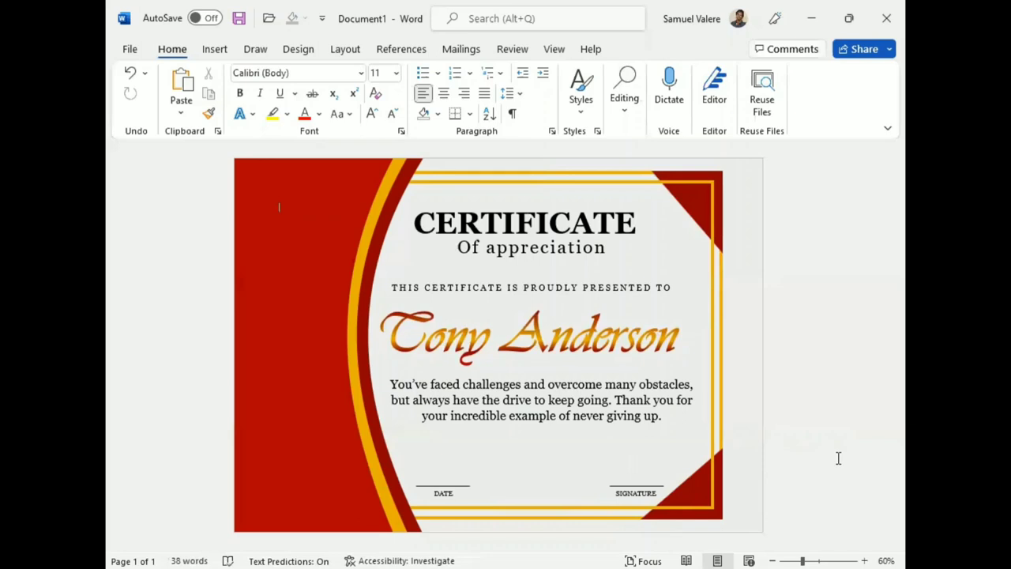
click(633, 494)
drag(649, 506, 650, 505)
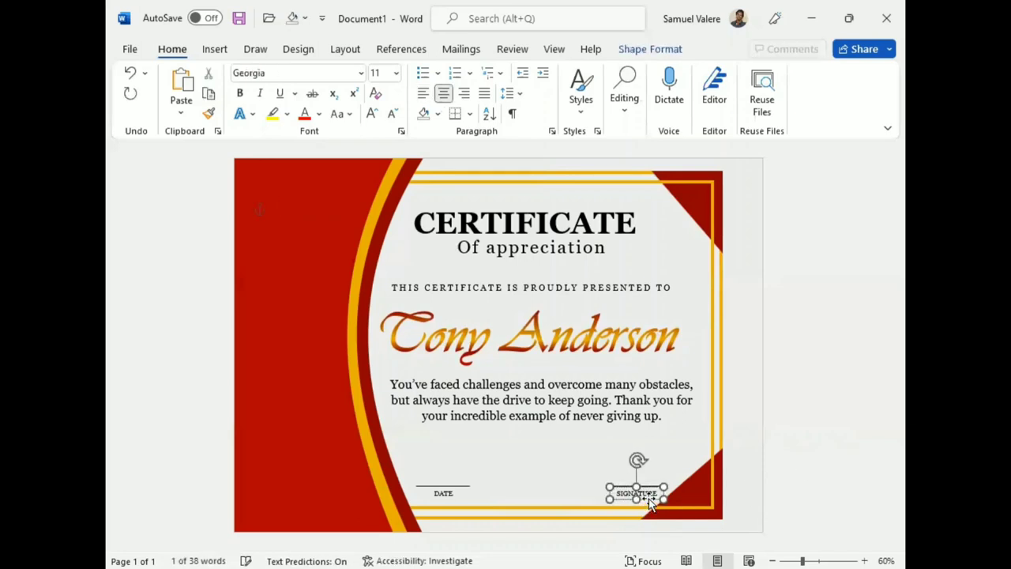
click(831, 443)
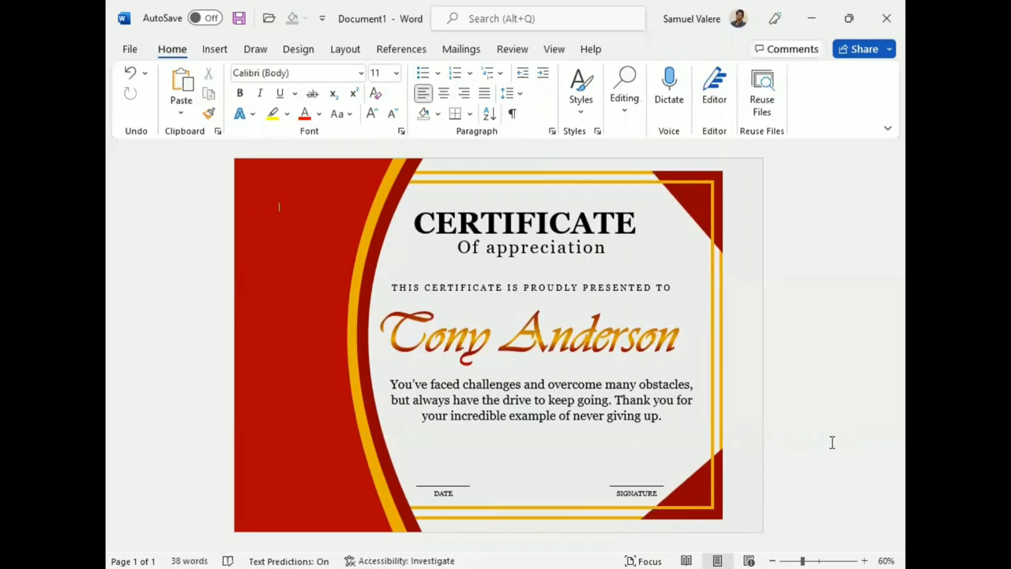
Narrow the message box so the paragraph wraps onto four lines ending 'never giving up.'.
click(545, 448)
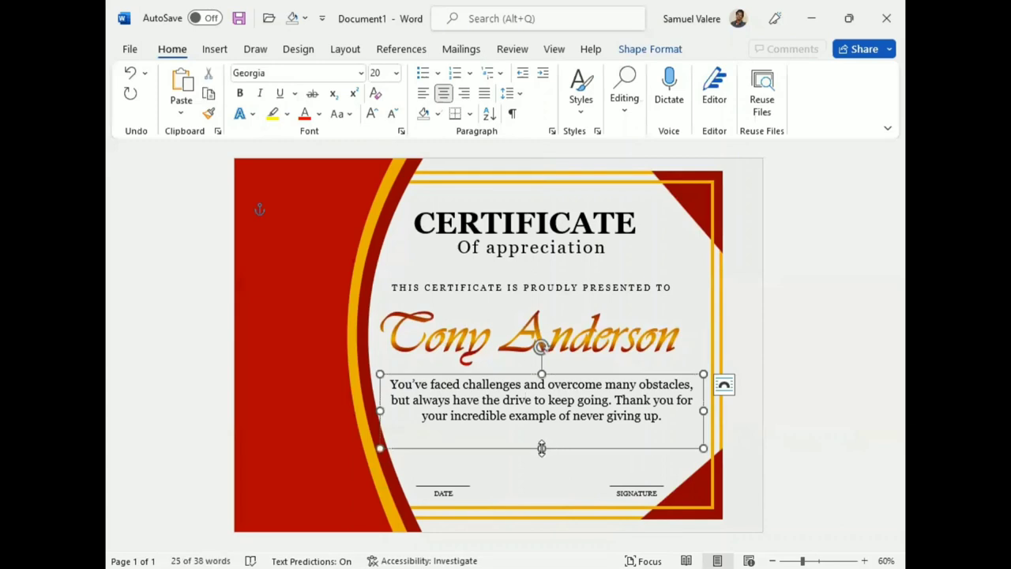
drag(542, 447, 541, 440)
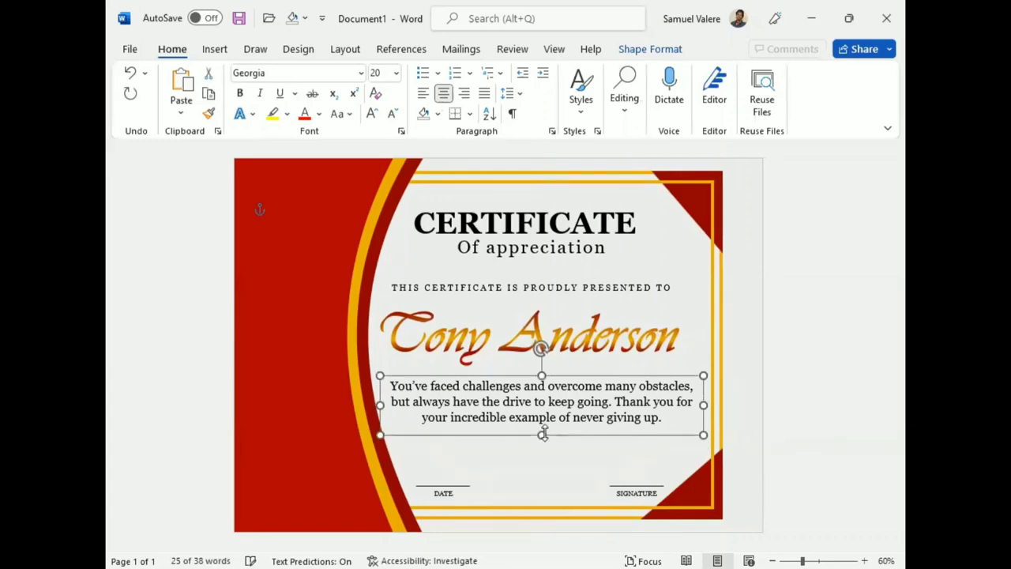
drag(703, 406, 661, 406)
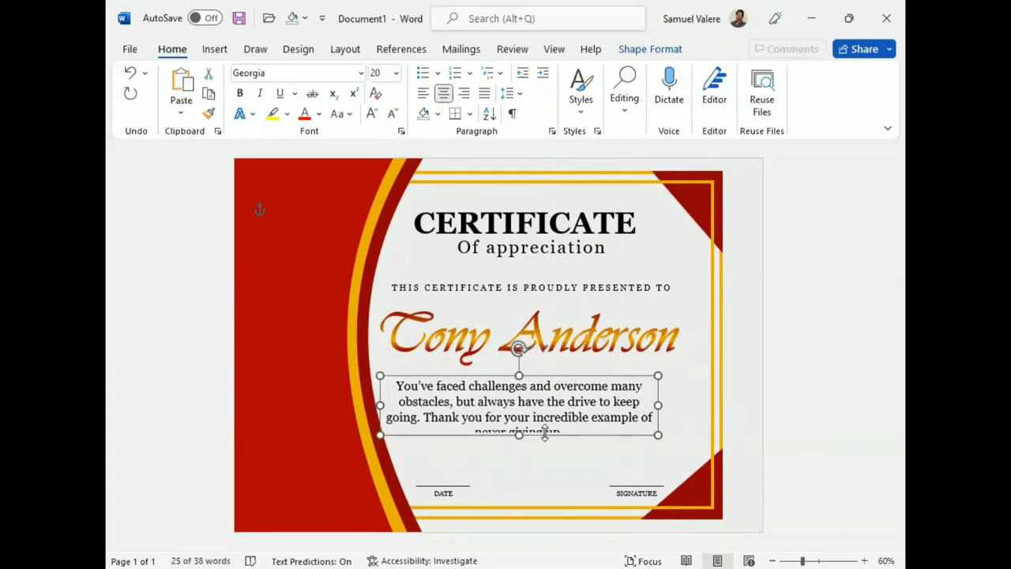
drag(544, 433, 558, 435)
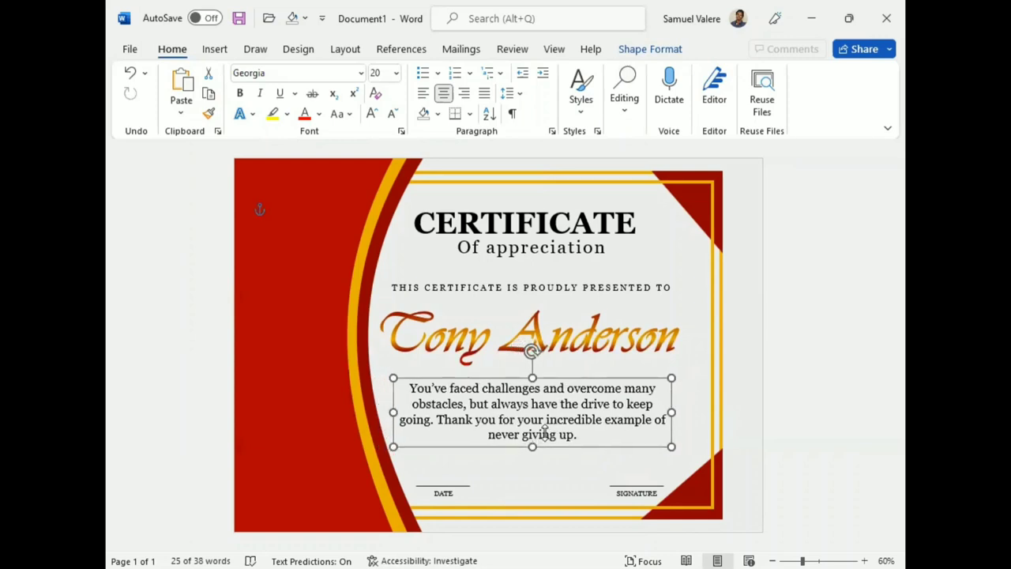
click(829, 363)
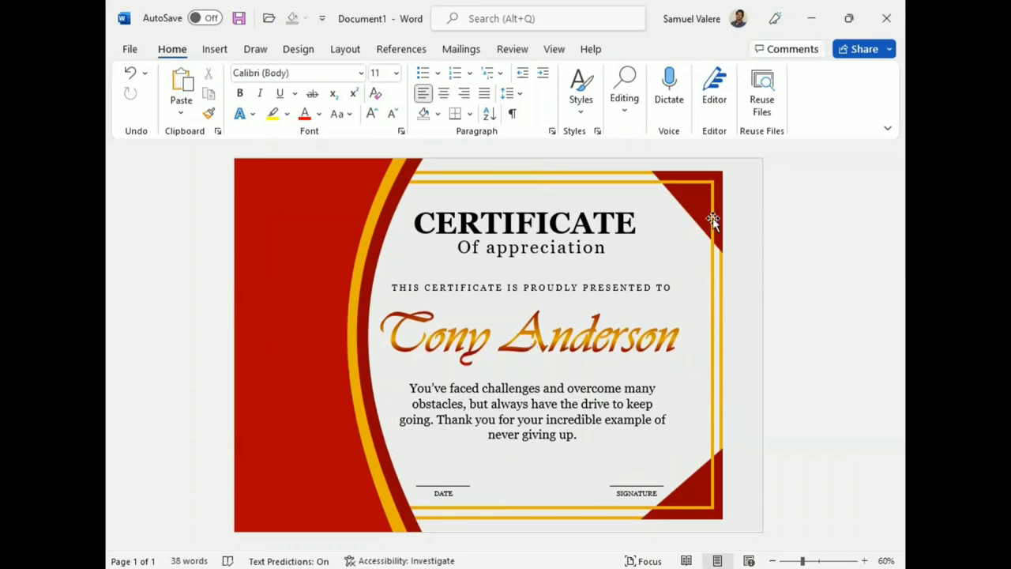
Insert a Star: 16 Points shape near the top of the red left panel.
click(219, 51)
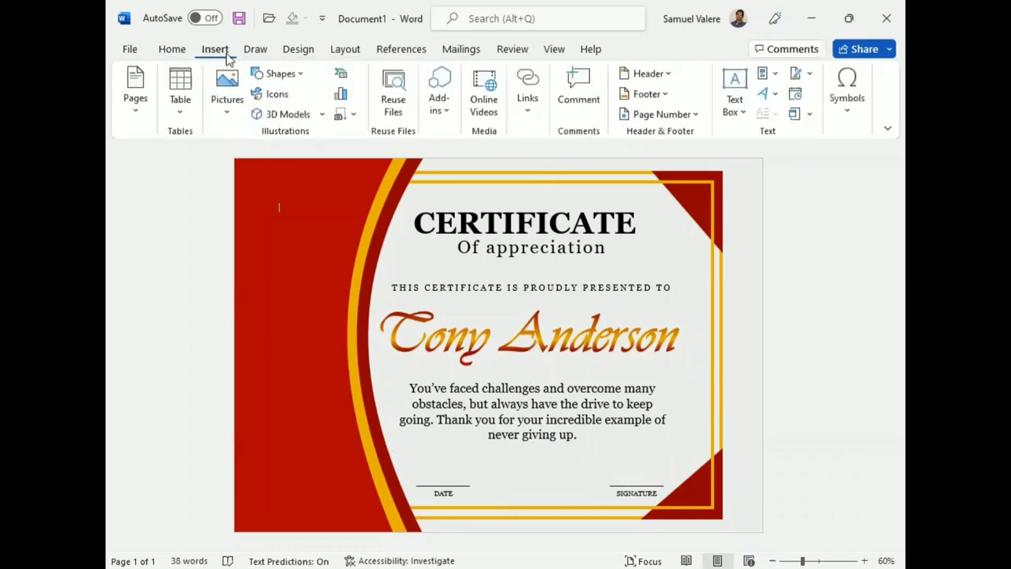
click(301, 77)
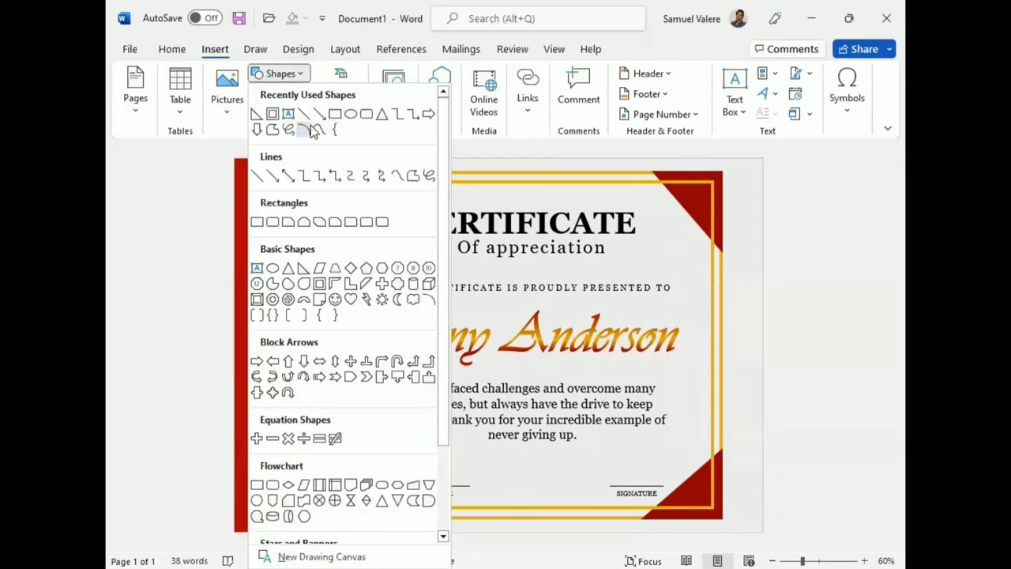
scroll(327, 221, down, 3)
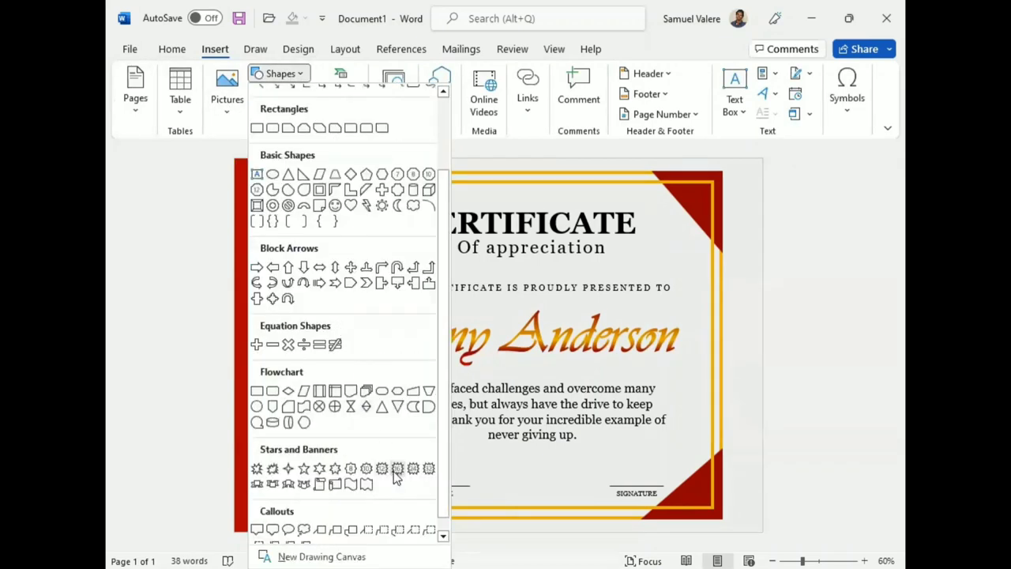
click(393, 468)
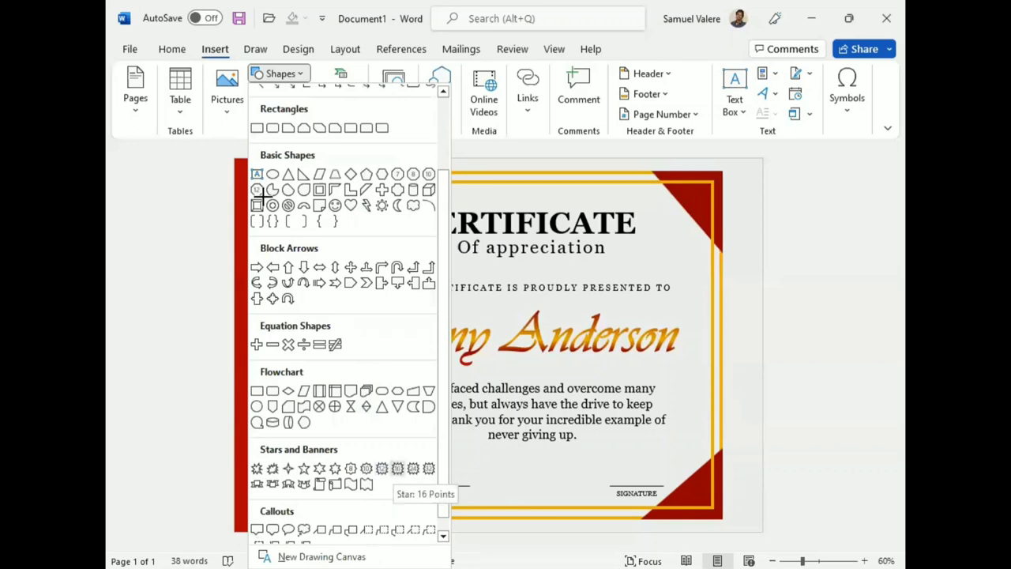
drag(265, 191, 335, 274)
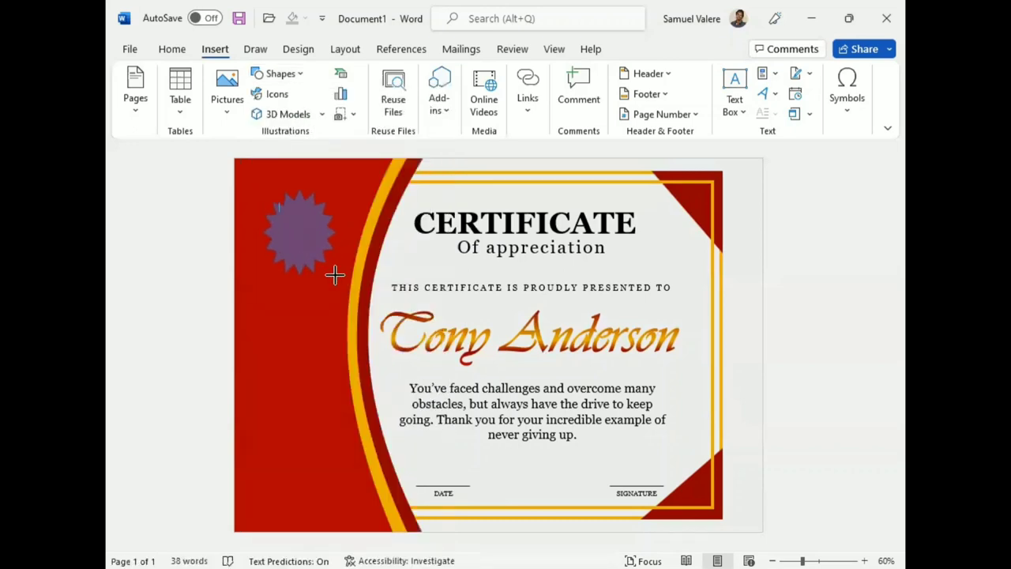
drag(294, 204, 294, 204)
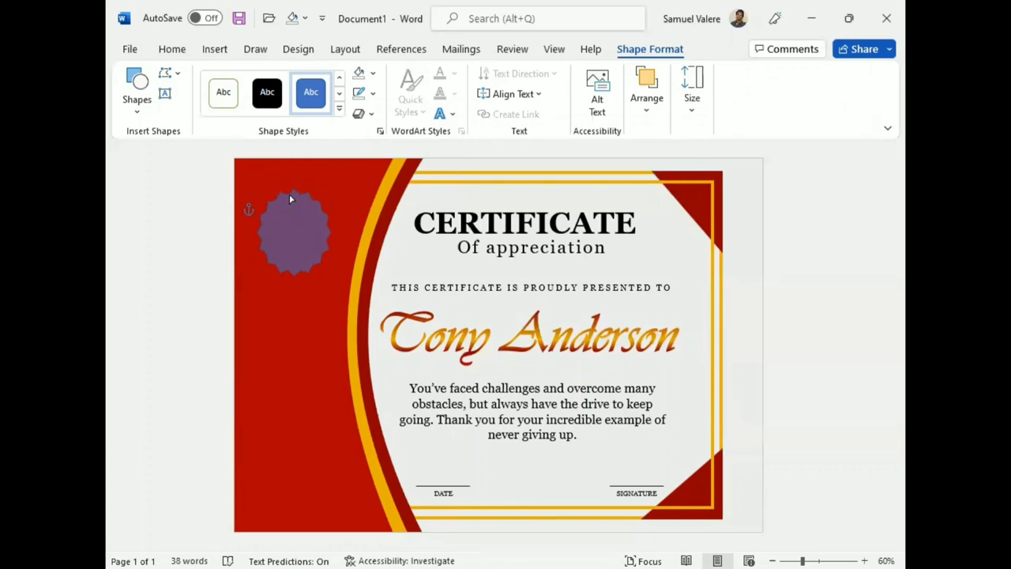
Draw a seal shape at the red band's top-left, with no outline and gold fill, then resize it slightly.
drag(290, 199, 287, 194)
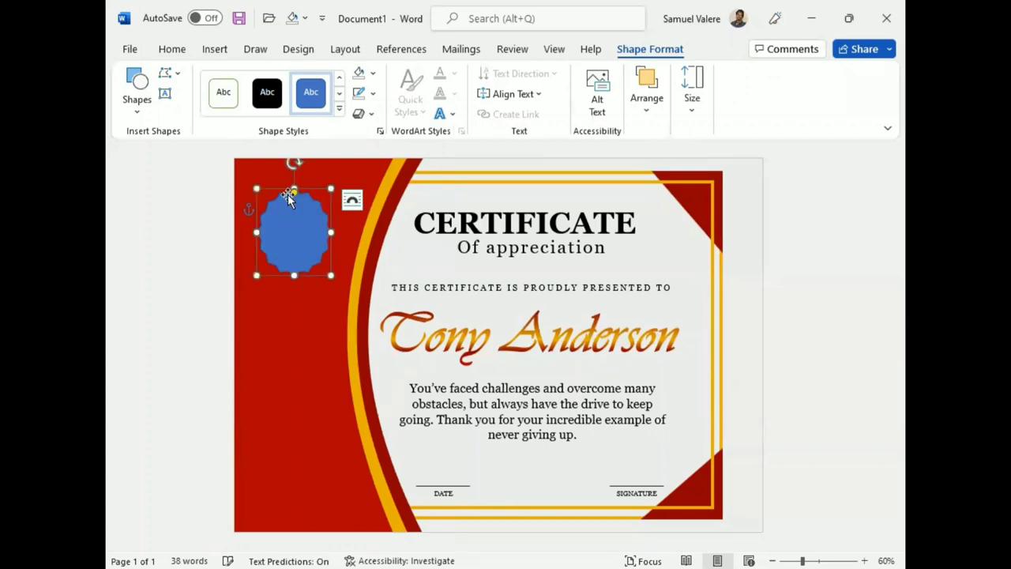
click(375, 96)
click(368, 310)
click(373, 72)
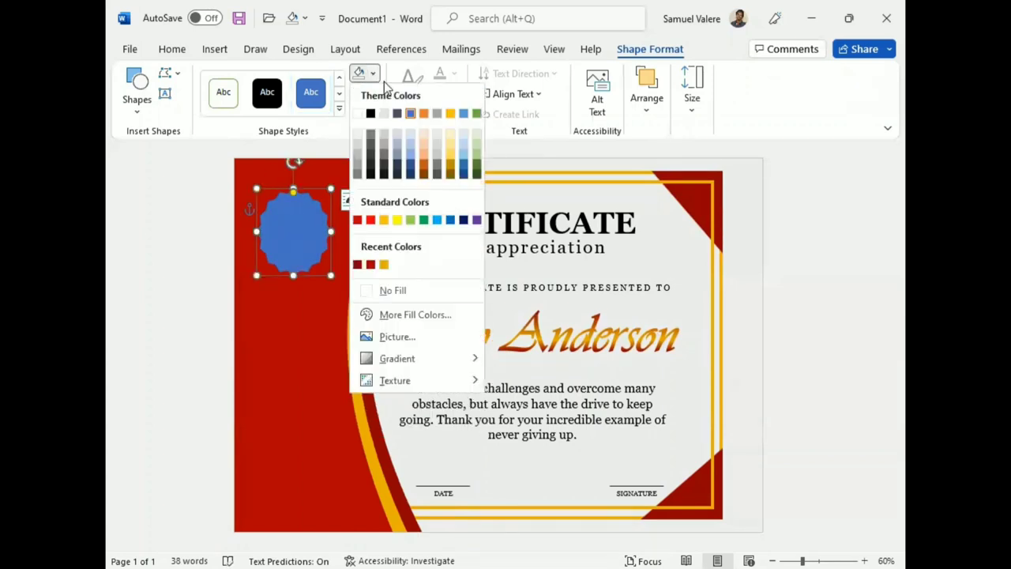
click(384, 264)
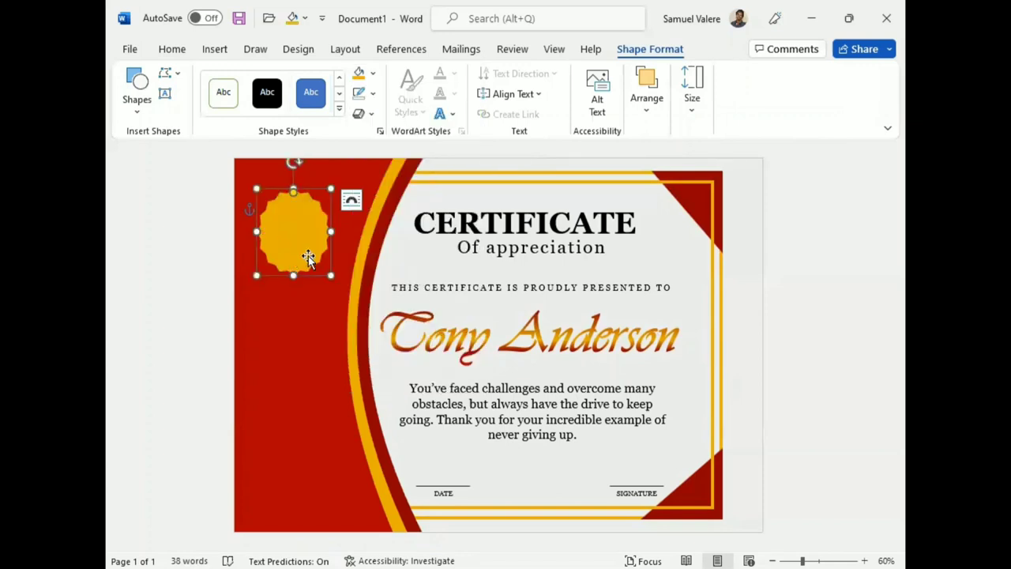
drag(291, 243, 289, 232)
drag(330, 264, 325, 260)
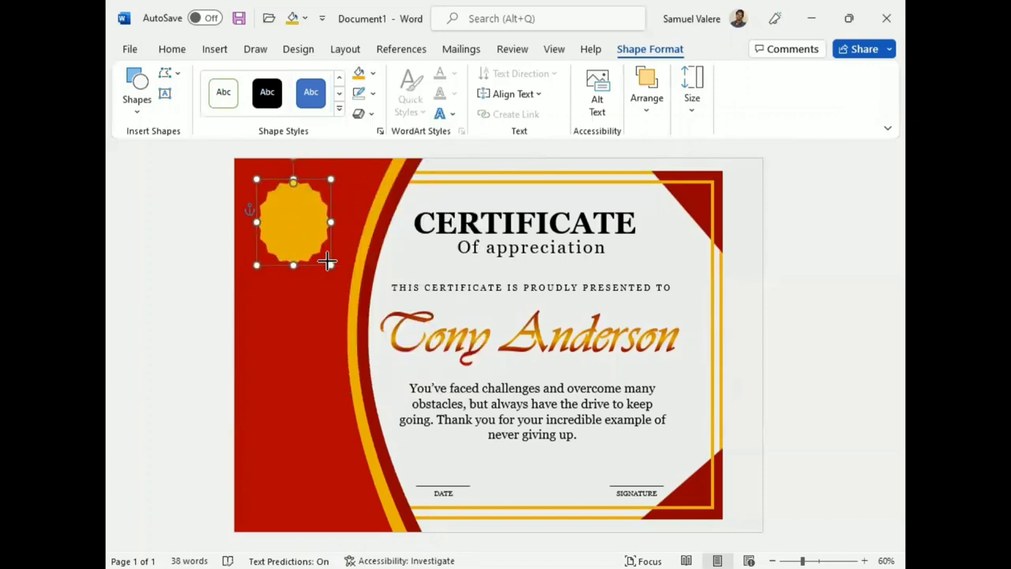
Draw an oval over the gold seal and stretch it slightly taller.
click(136, 86)
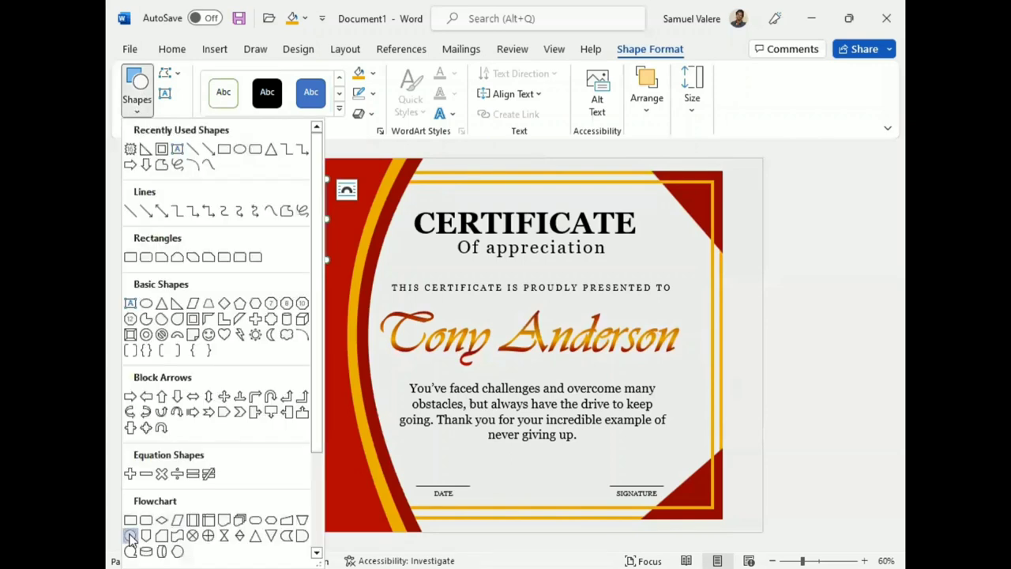
click(130, 535)
mouse_move(281, 202)
mouse_down()
mouse_move(336, 261)
mouse_move(294, 219)
mouse_up()
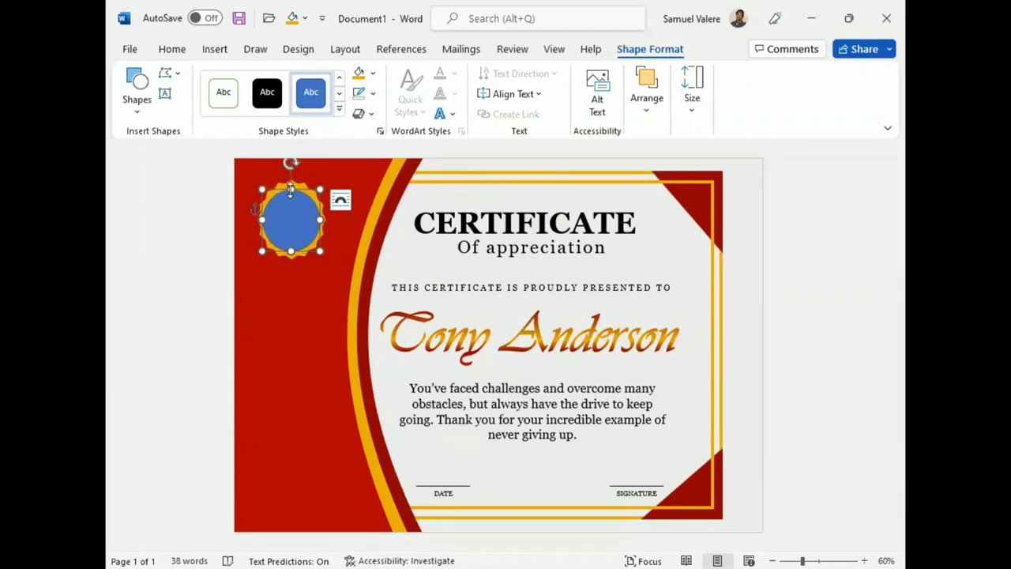
drag(290, 189, 291, 187)
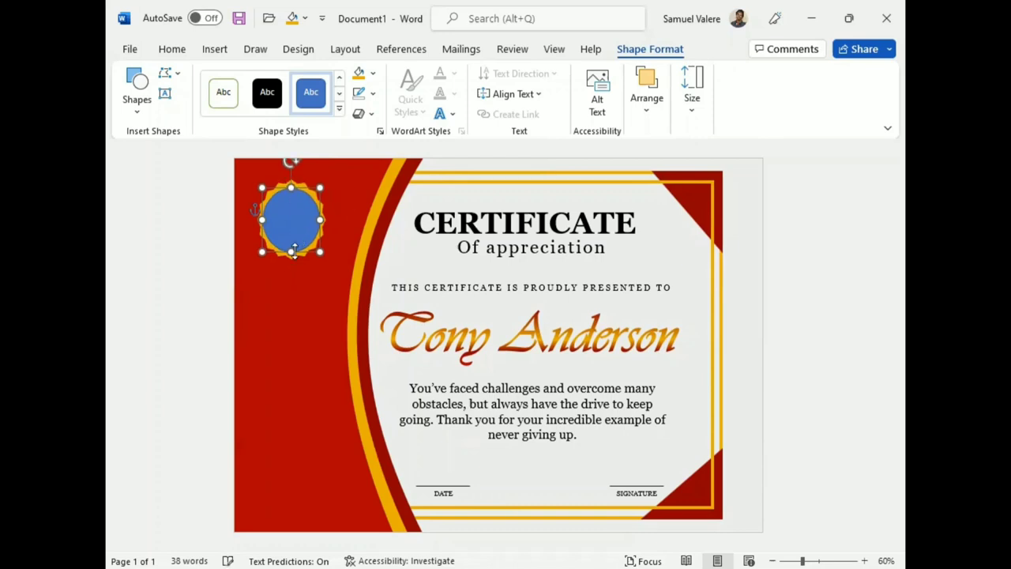
click(851, 303)
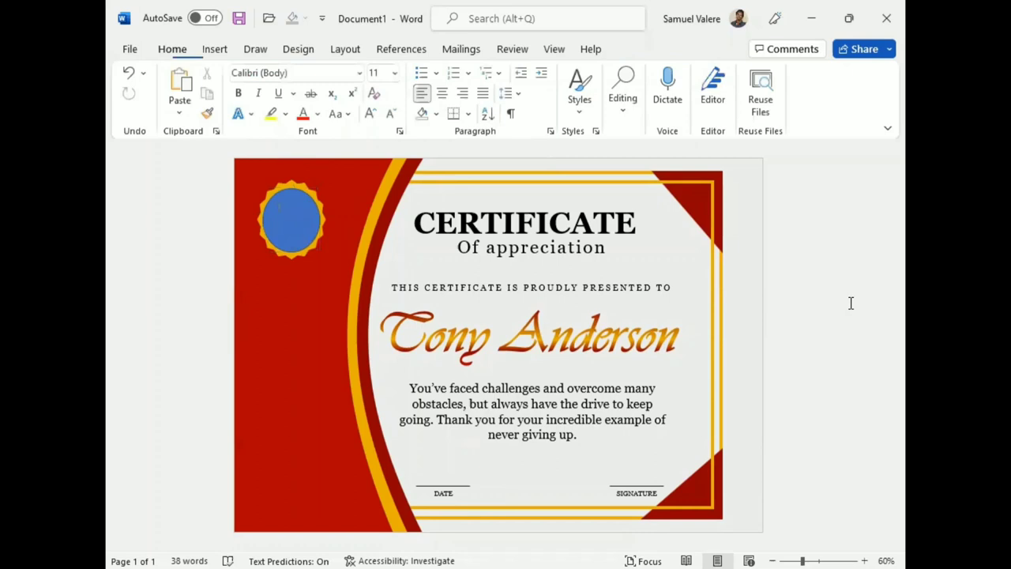
click(299, 221)
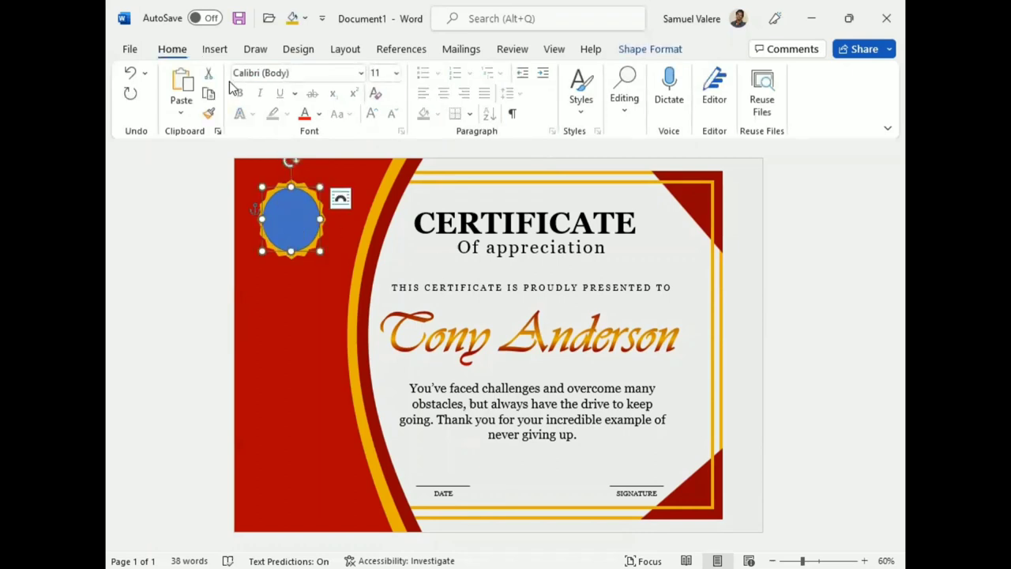
Give the oval no outline and a black fill, then nudge it to centre in the seal.
click(650, 49)
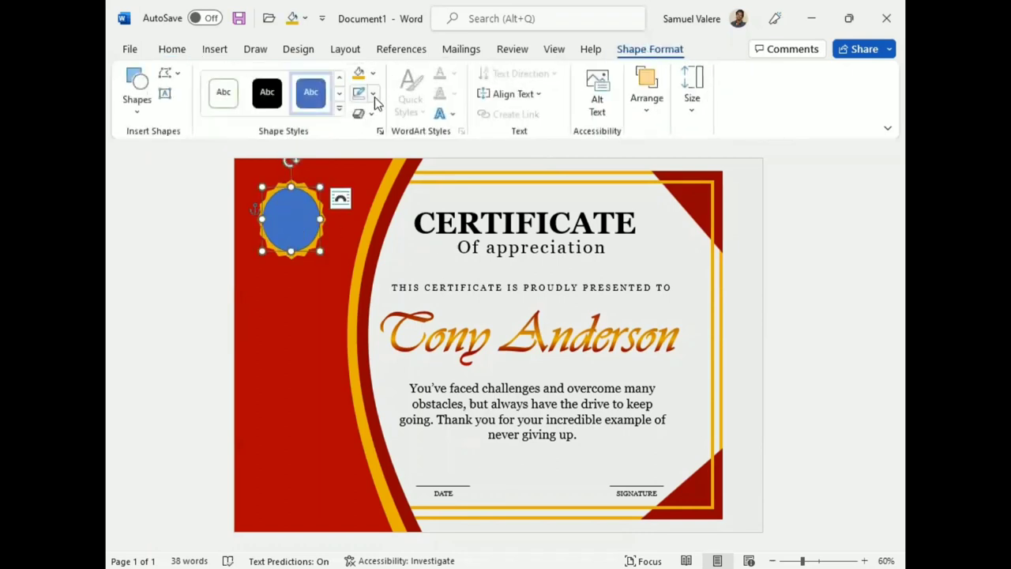
click(366, 93)
click(365, 310)
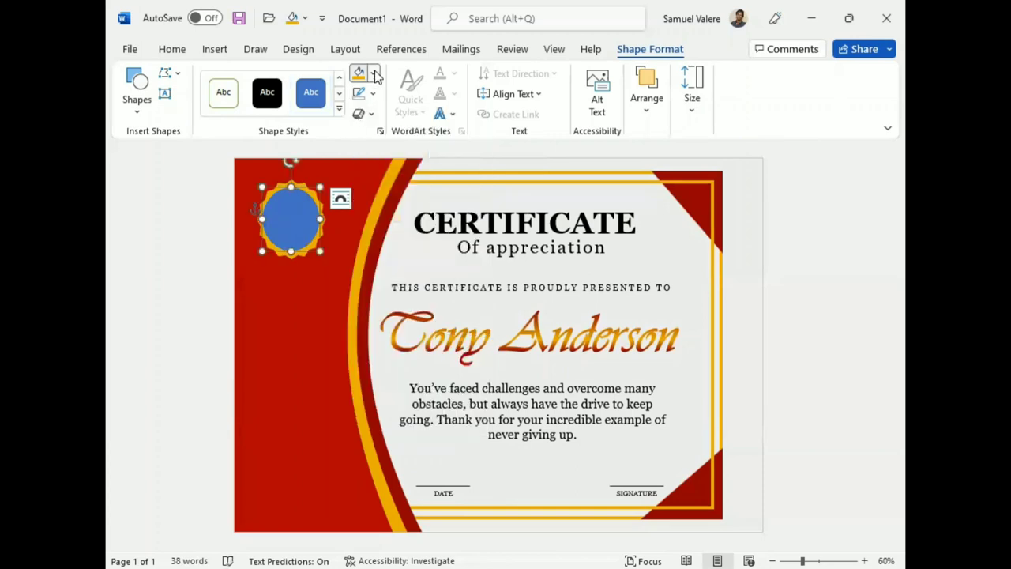
click(372, 73)
click(370, 113)
drag(319, 188, 317, 185)
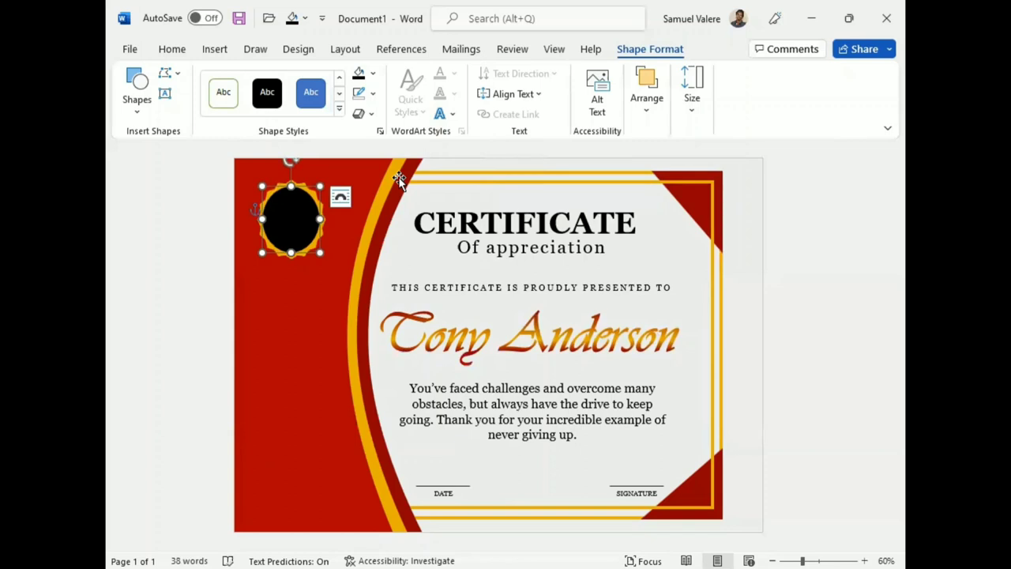
key(ctrl+Right)
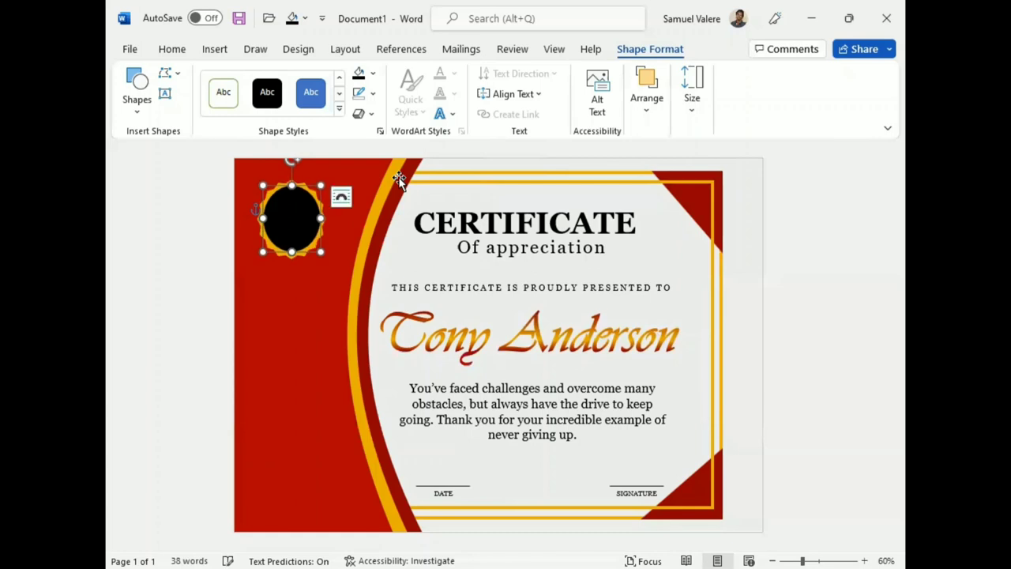
Draw a star inside the black oval with no outline and a gold fill.
click(137, 93)
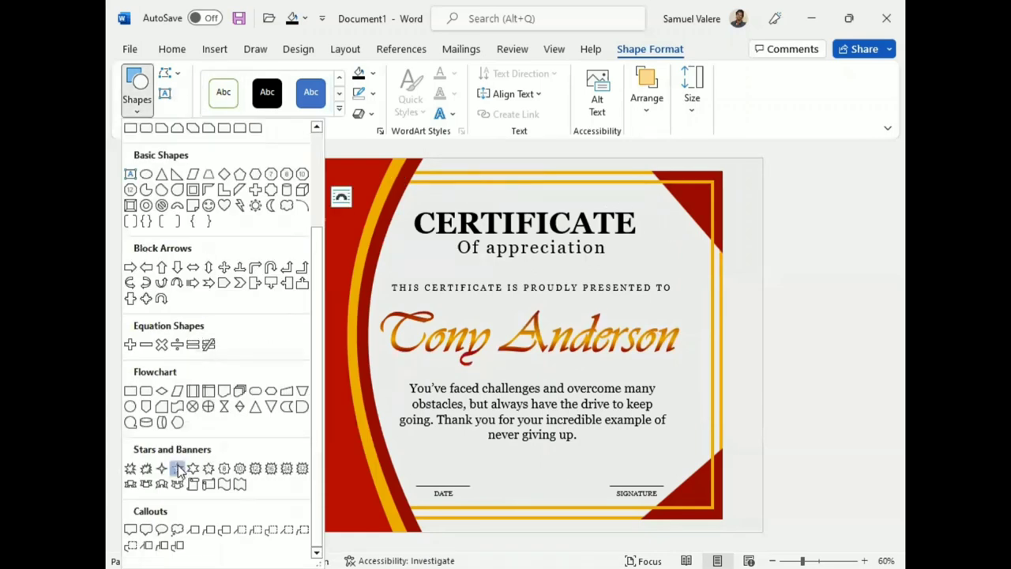
click(178, 466)
mouse_move(288, 219)
mouse_down()
mouse_move(320, 186)
mouse_move(280, 219)
mouse_move(294, 222)
mouse_up()
click(372, 93)
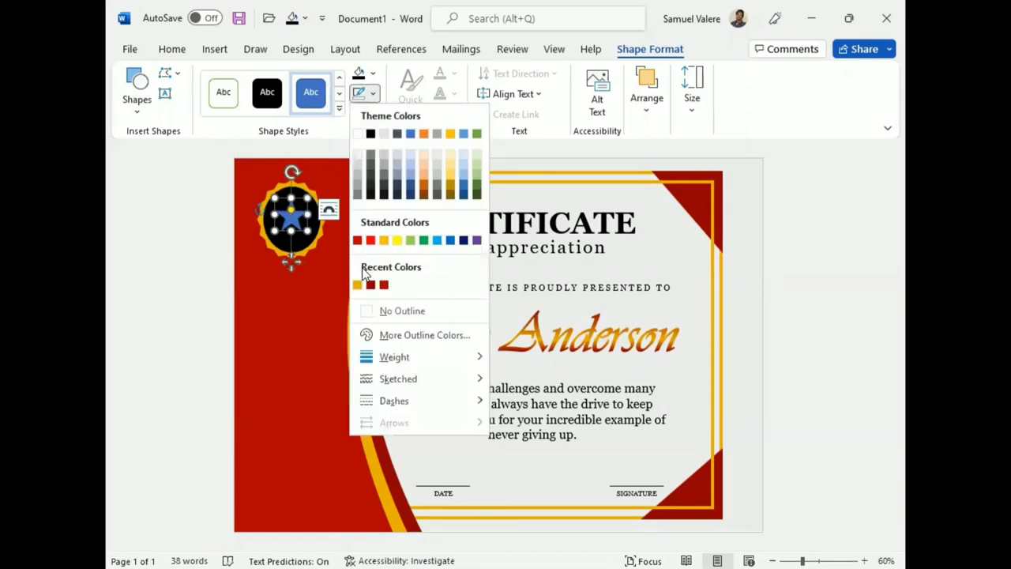
click(372, 94)
click(372, 73)
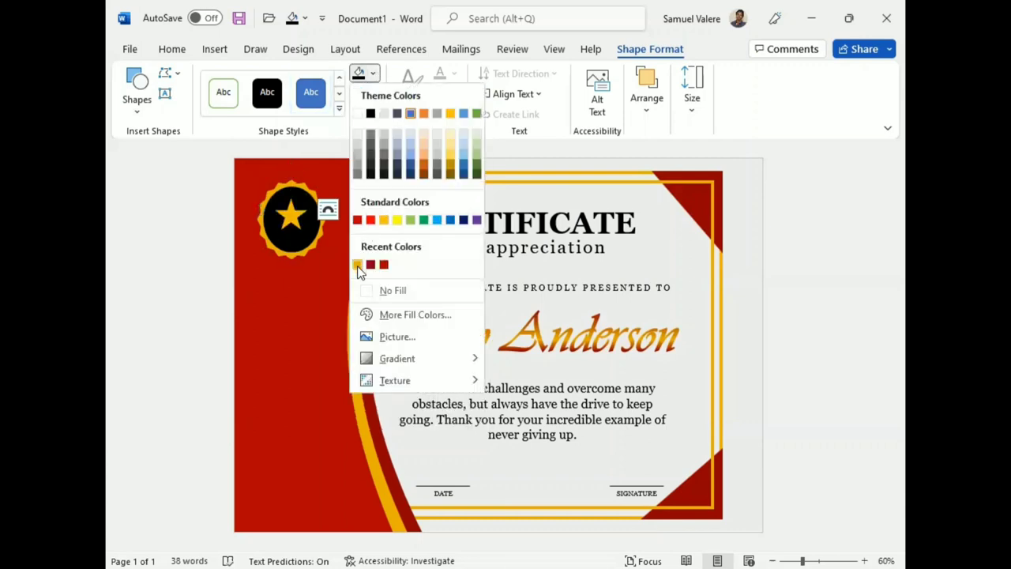
click(357, 263)
Insert the 'ss' laurel picture from this device and set it to In Front of Text.
click(215, 49)
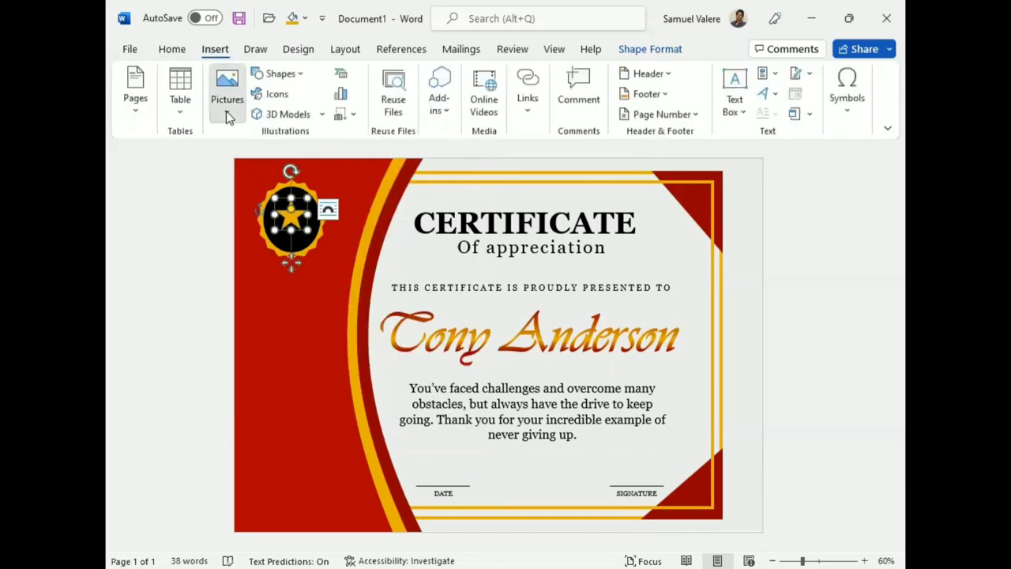
click(227, 90)
click(270, 160)
scroll(192, 203, up, 1)
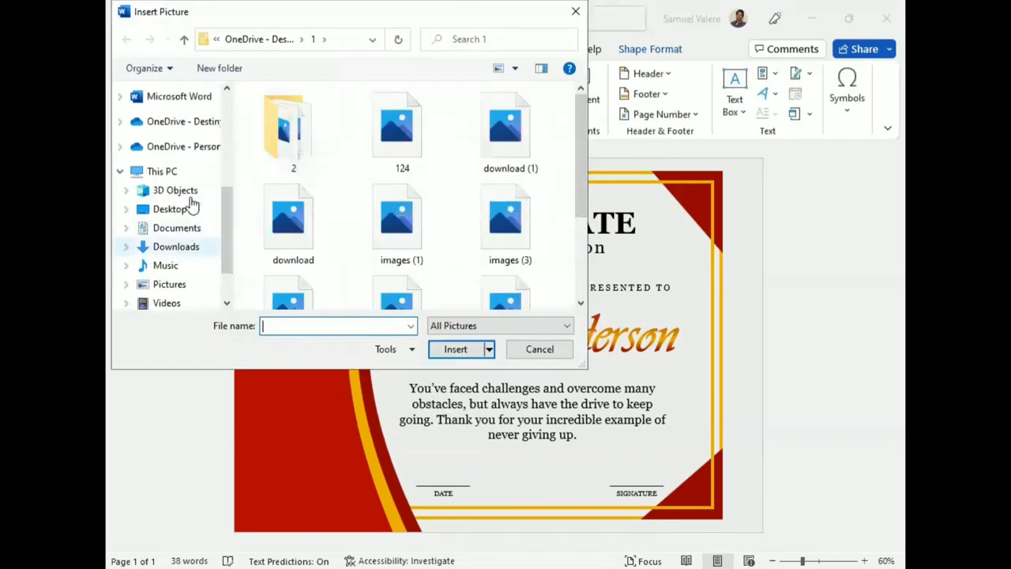
scroll(187, 182, up, 3)
scroll(413, 228, down, 2)
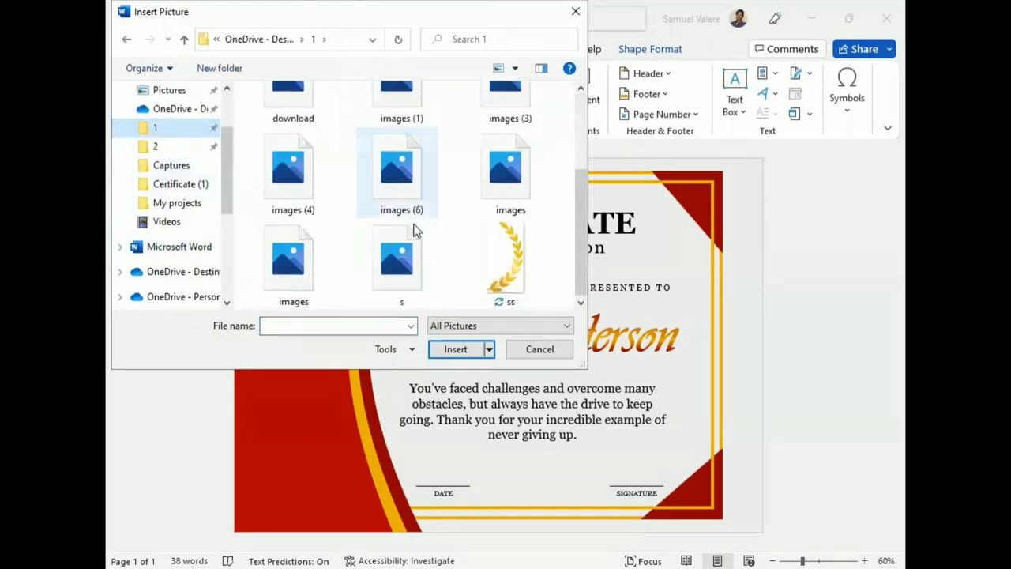
click(510, 262)
click(455, 348)
click(566, 93)
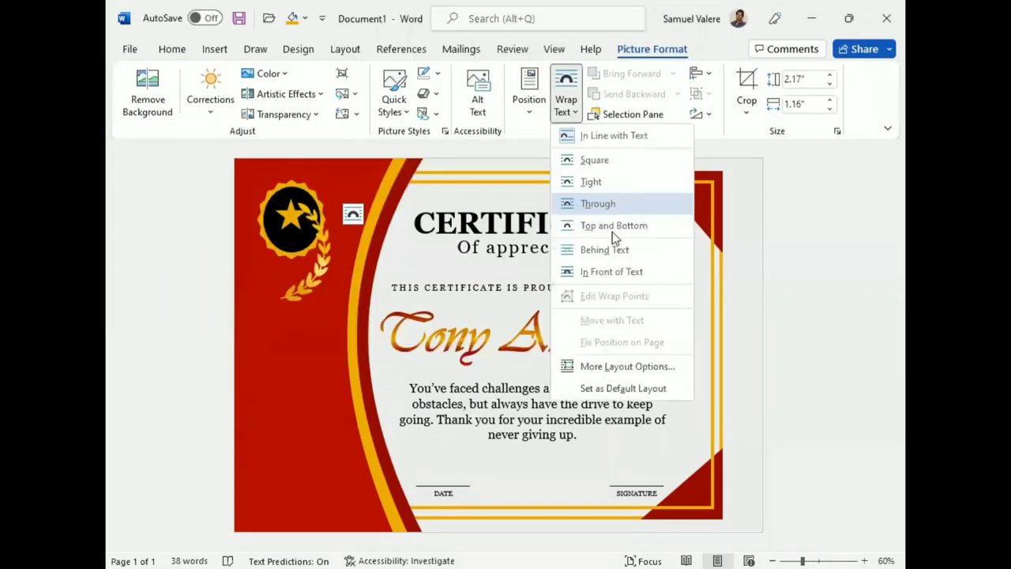
click(598, 271)
Shrink the laurel to about half size and position it on the black badge.
drag(330, 301, 308, 241)
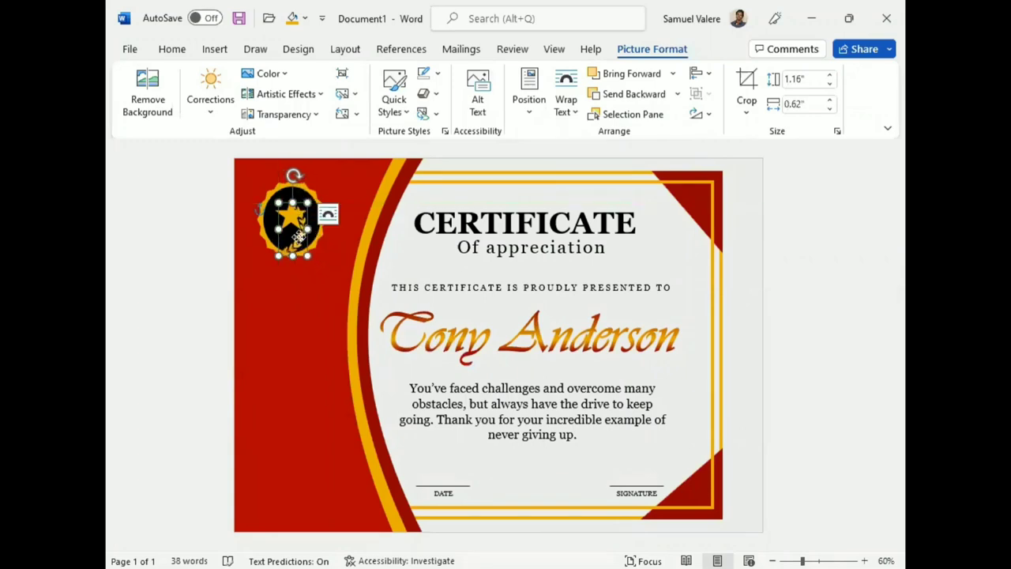
mouse_move(300, 239)
mouse_down()
mouse_move(319, 255)
mouse_move(313, 247)
mouse_move(365, 257)
mouse_up()
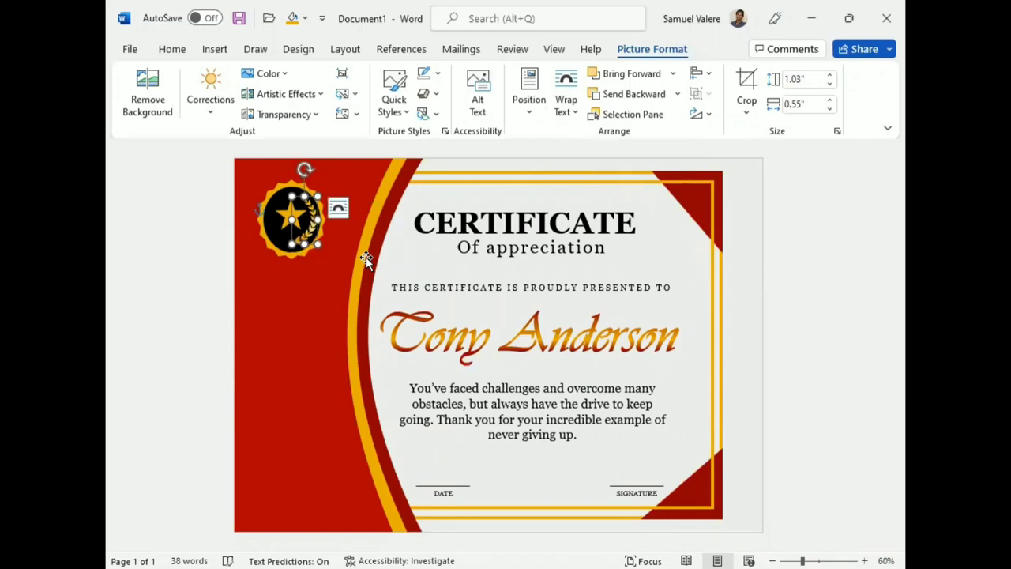
drag(305, 246, 303, 248)
mouse_move(303, 246)
mouse_down()
mouse_move(312, 255)
mouse_move(293, 246)
mouse_up()
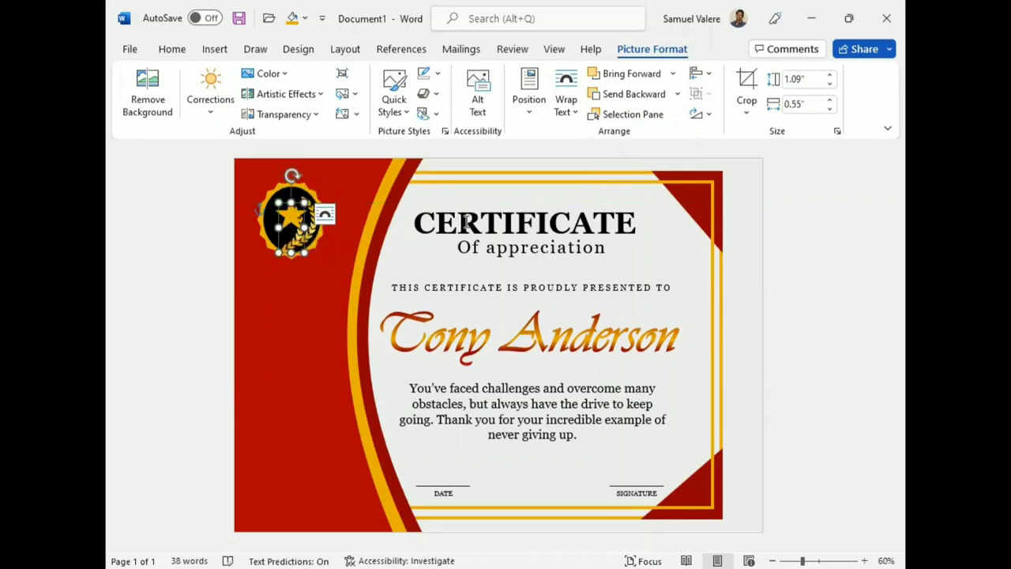
Flip the laurel horizontally and shift it left within the badge.
click(713, 117)
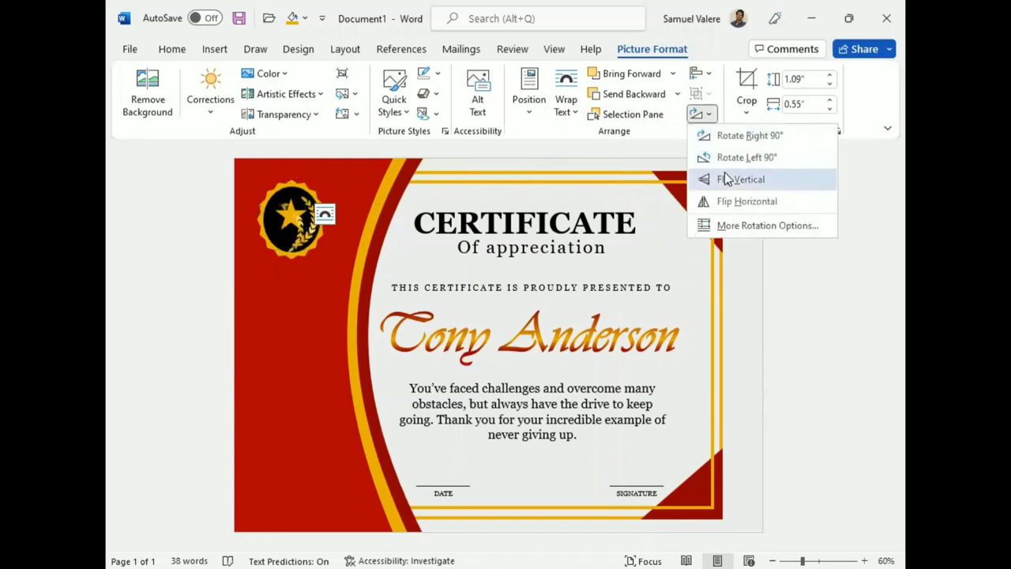
click(731, 201)
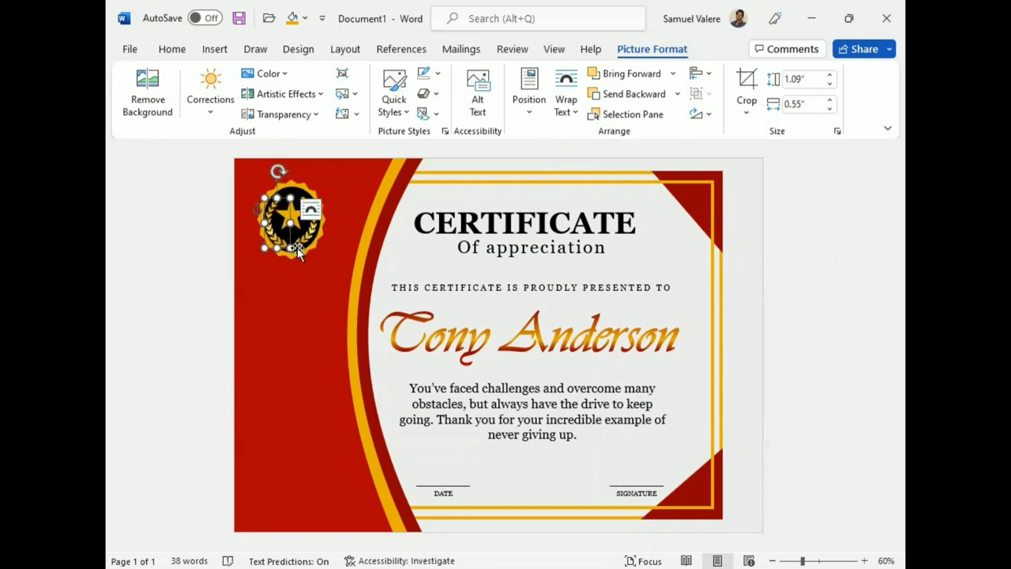
click(869, 312)
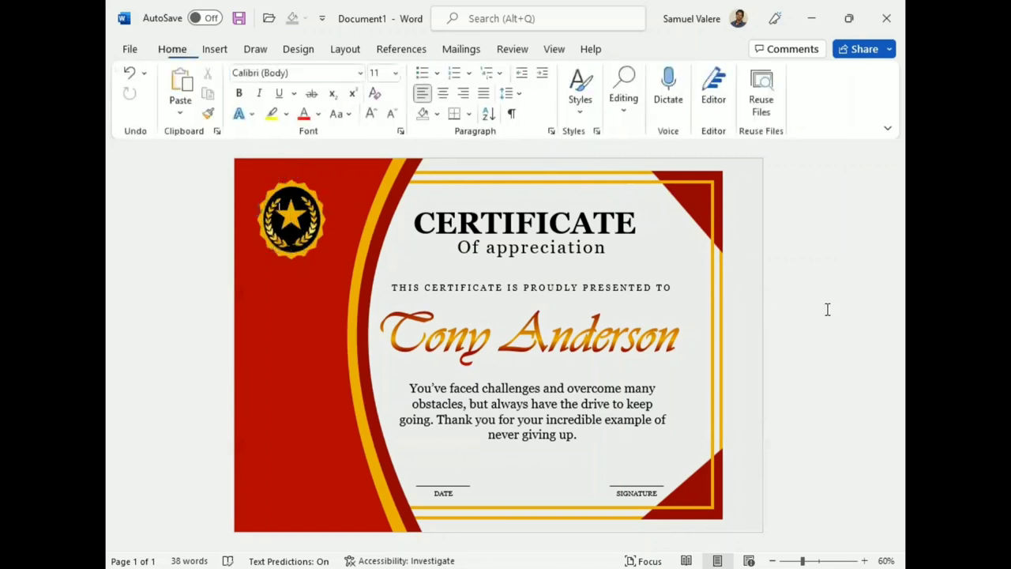
click(305, 240)
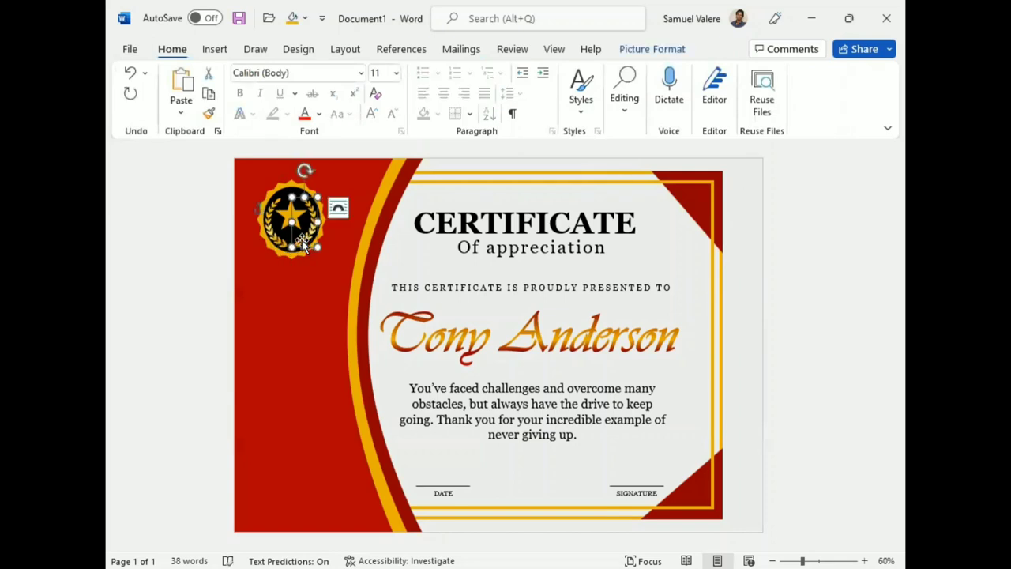
drag(302, 240, 275, 243)
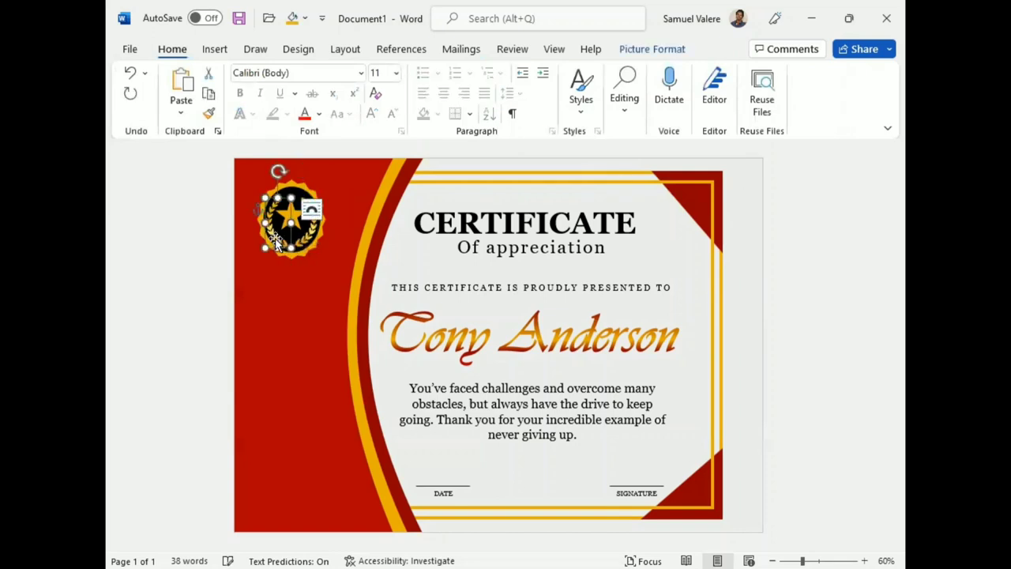
Select the star emblem picture and open the Selection Pane from Picture Format.
click(852, 318)
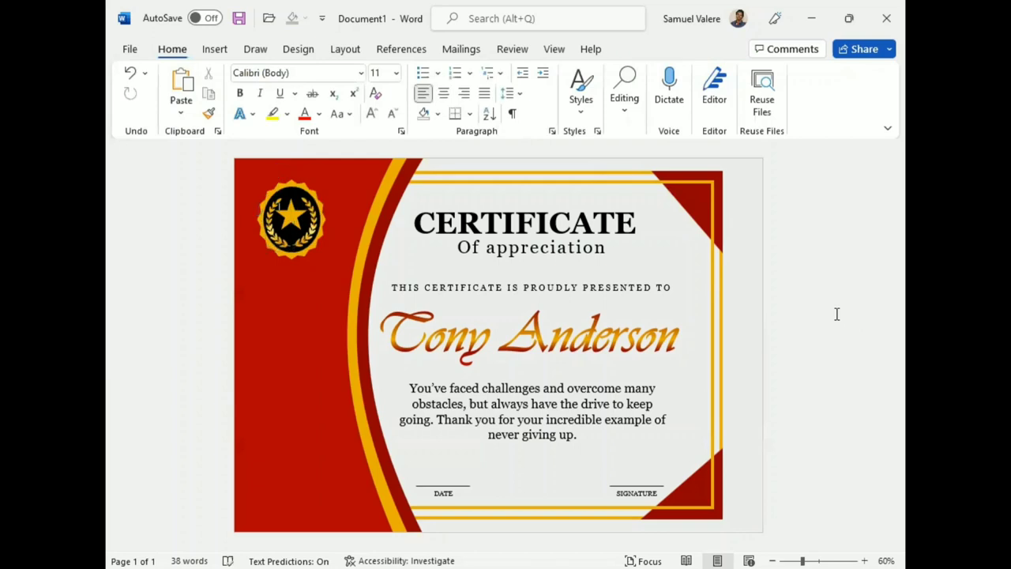
click(305, 240)
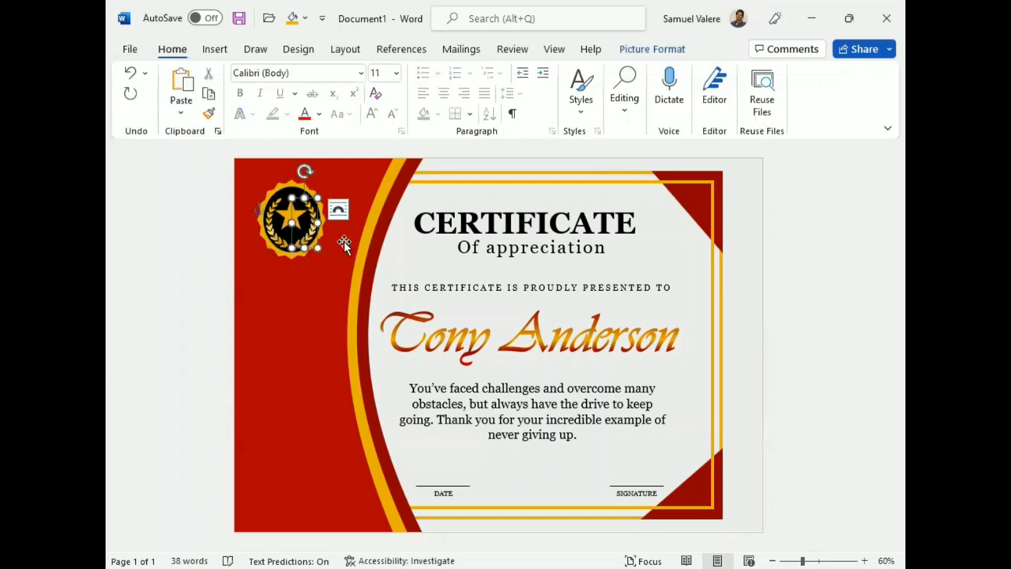
click(824, 286)
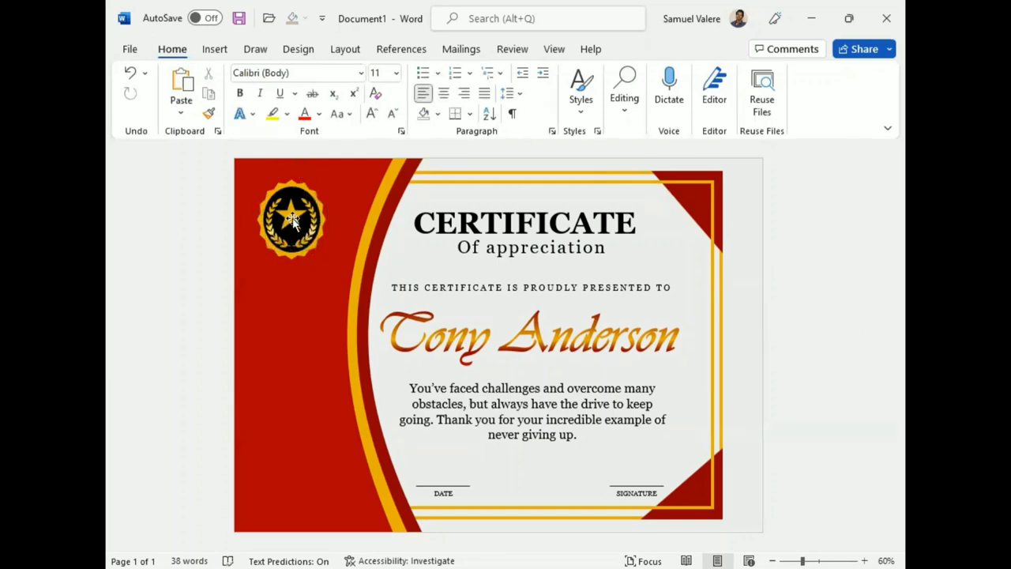
click(290, 218)
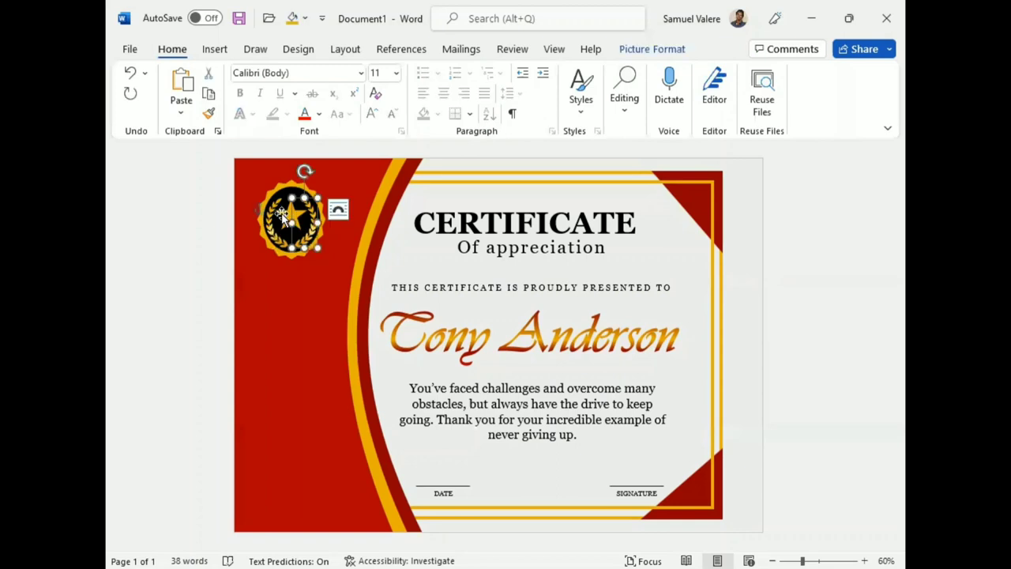
click(343, 171)
click(292, 215)
click(357, 175)
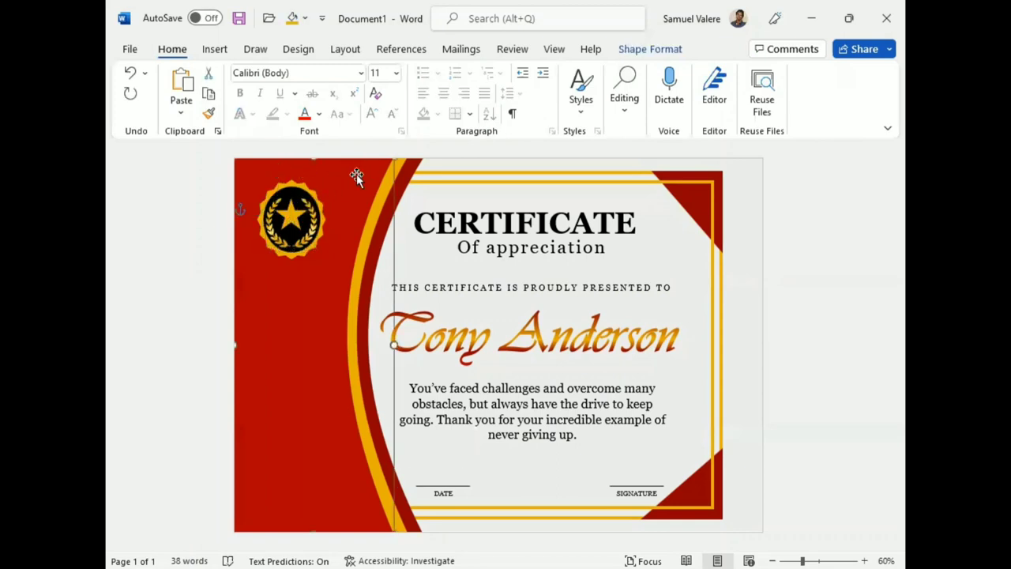
click(294, 221)
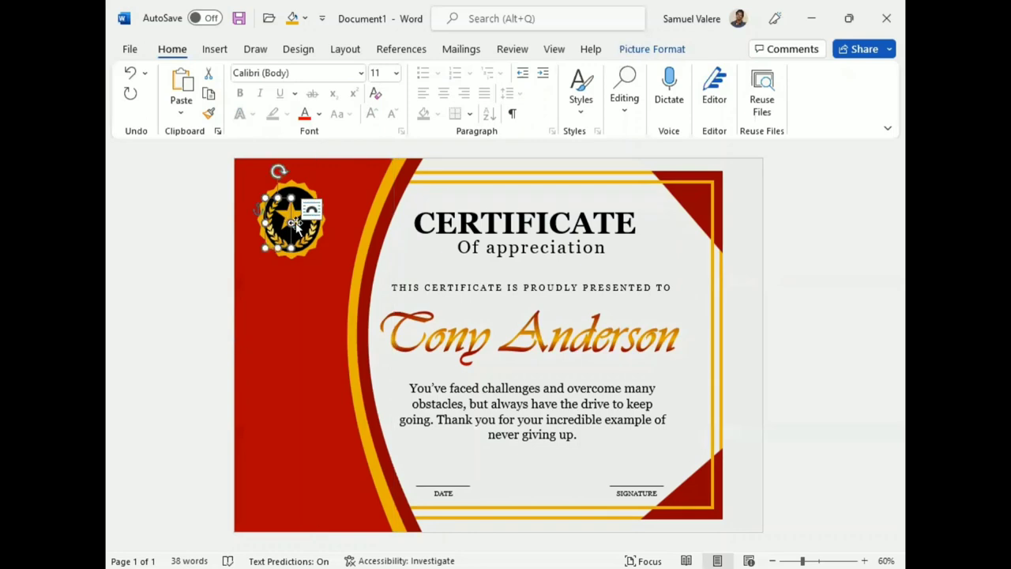
click(296, 247)
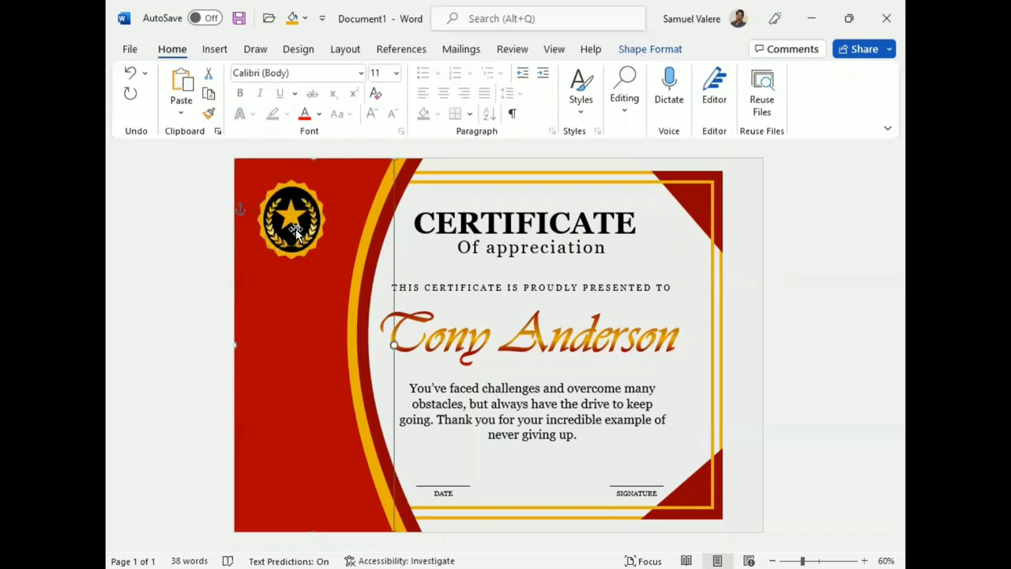
click(293, 223)
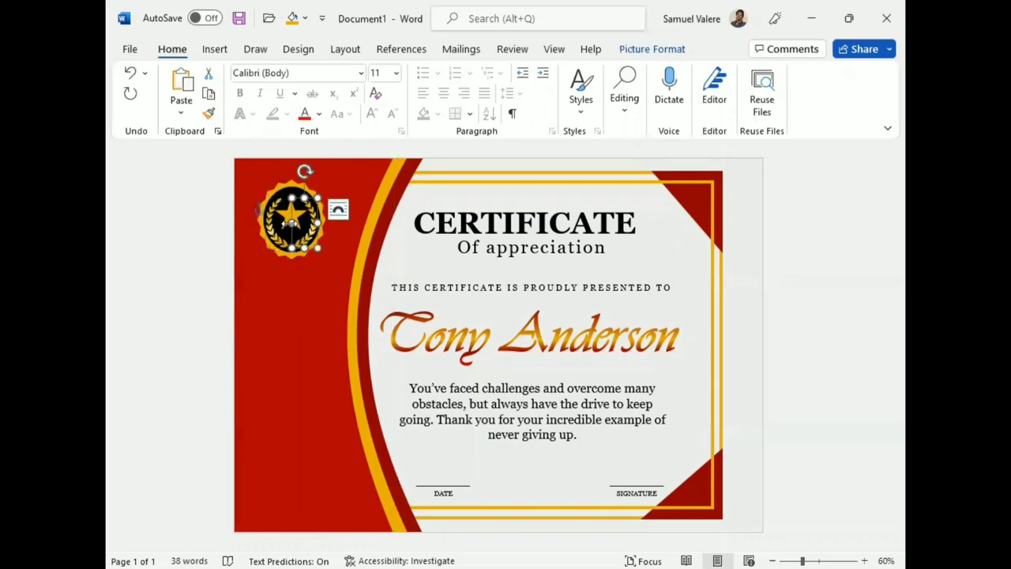
click(651, 51)
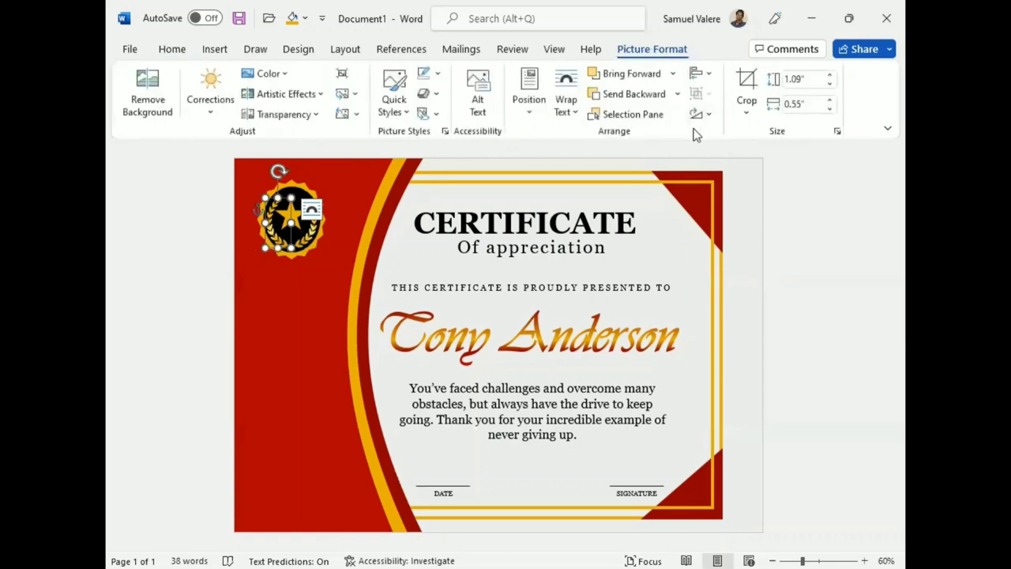
click(633, 114)
Nudge 'Star: 5 Points 33' down one step and close the Selection Pane.
click(767, 249)
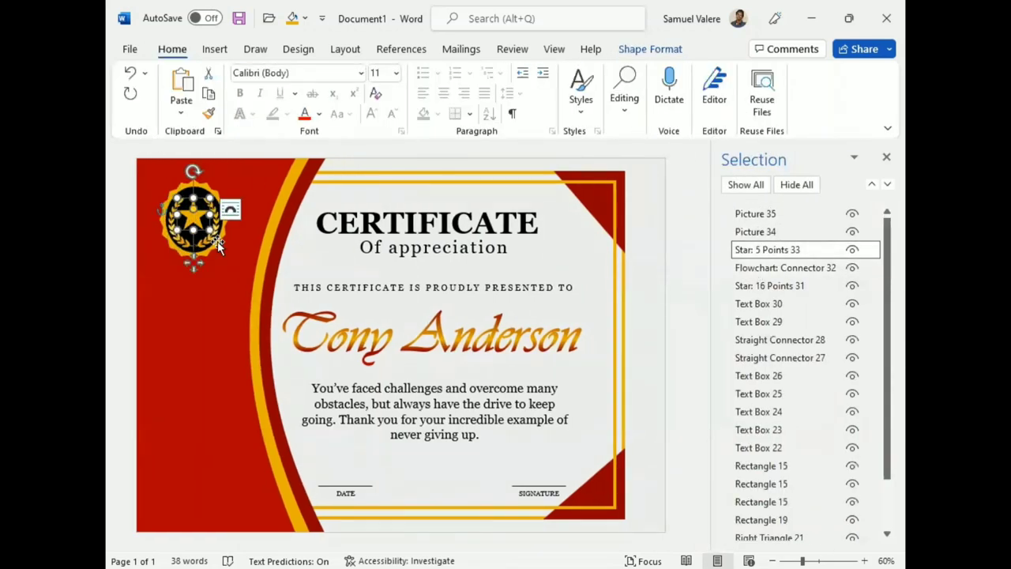
key(Down)
key(Down)
key(Down)
key(Down)
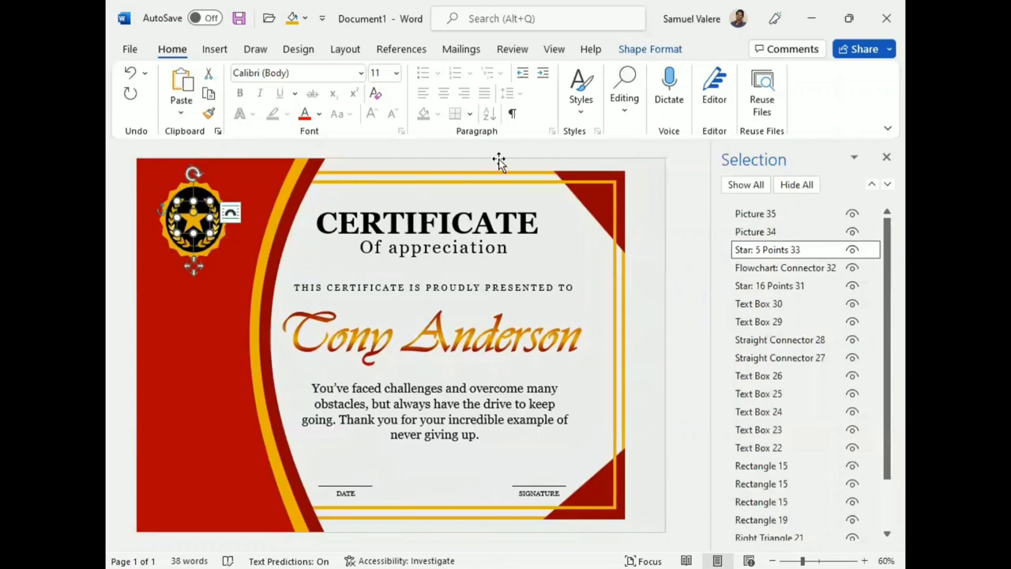
click(886, 157)
click(297, 349)
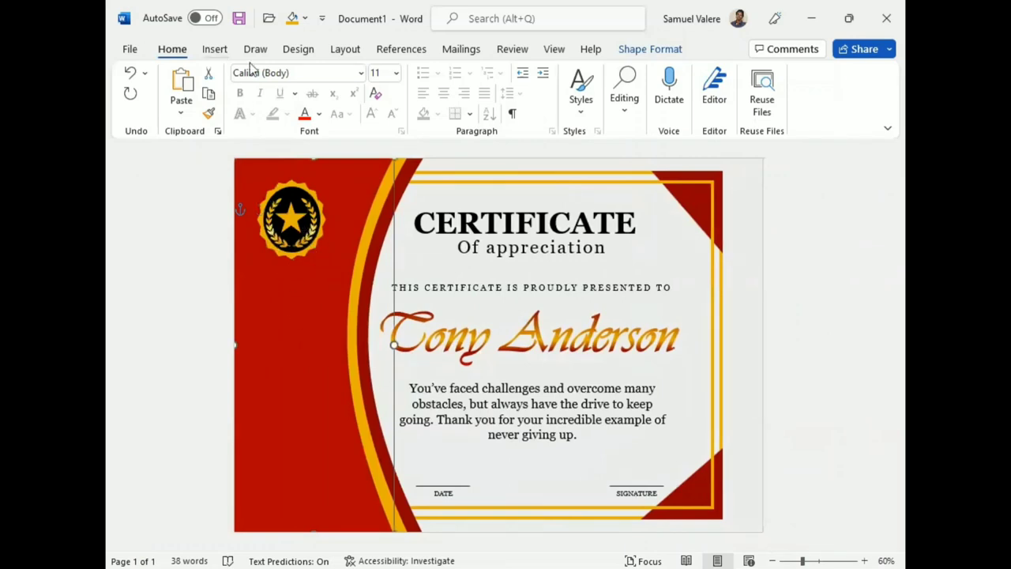
click(215, 52)
Draw a notched right arrow and rotate it to point upward beneath the badge.
click(285, 73)
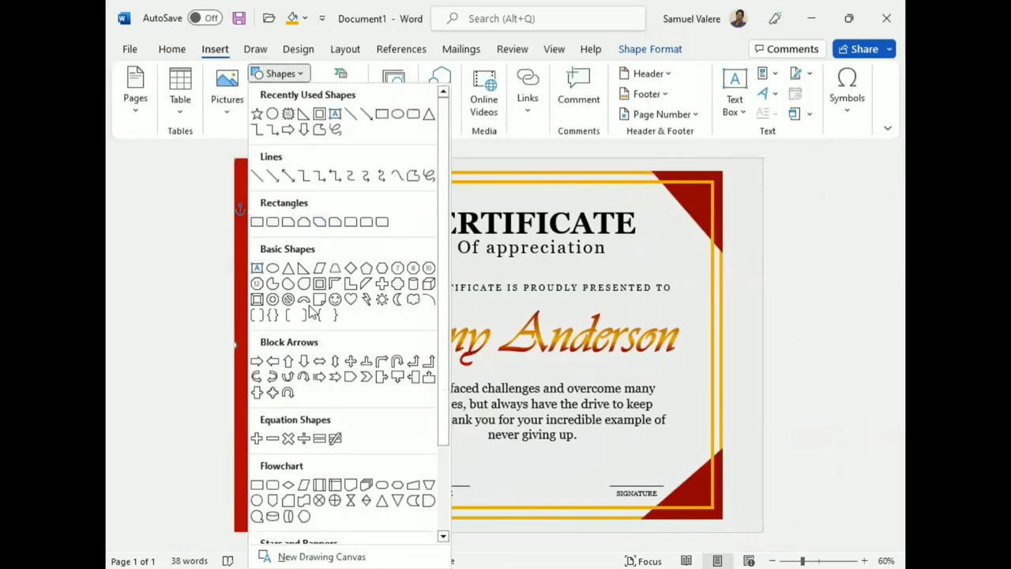
click(336, 383)
drag(273, 237, 342, 292)
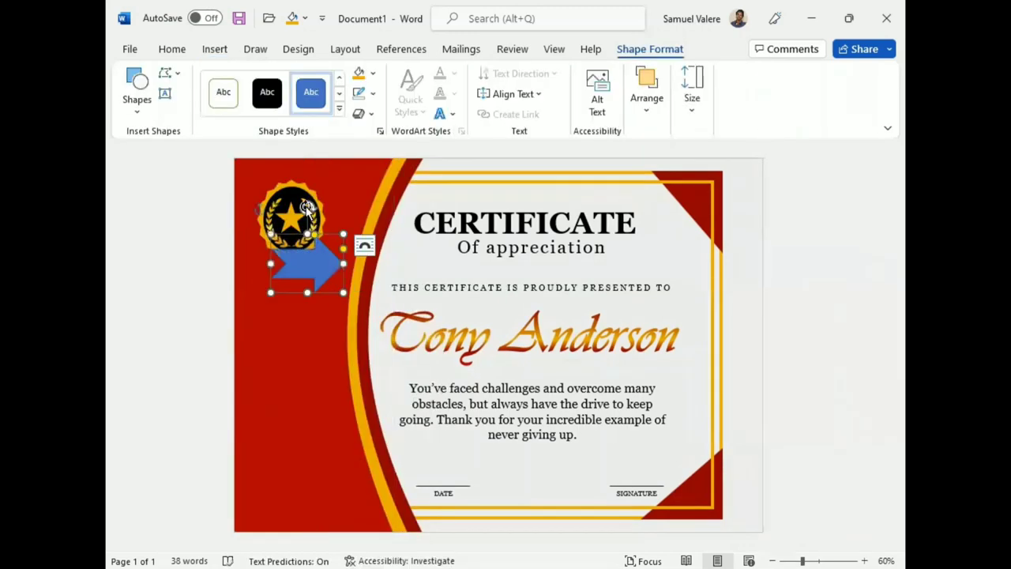
drag(307, 223, 251, 262)
drag(331, 269, 294, 267)
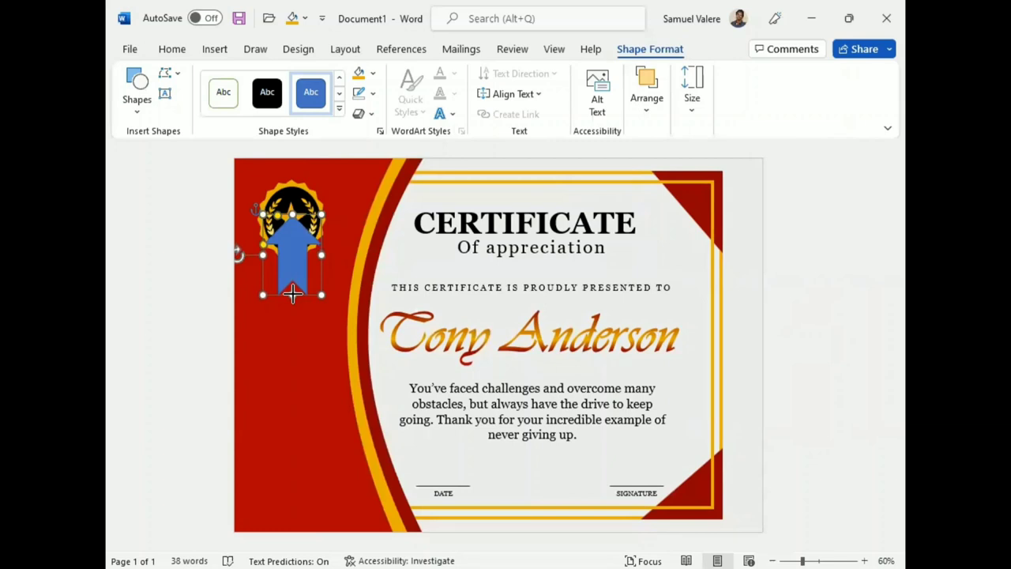
drag(261, 256, 263, 252)
Make the ribbon tail black with no outline and send it behind the badge.
click(376, 95)
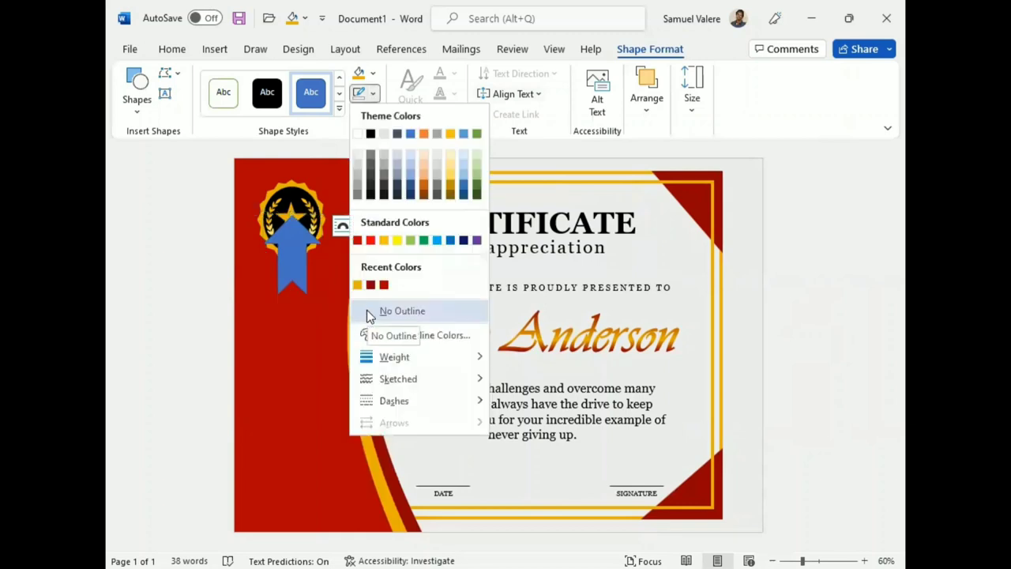
click(371, 312)
click(374, 79)
click(370, 108)
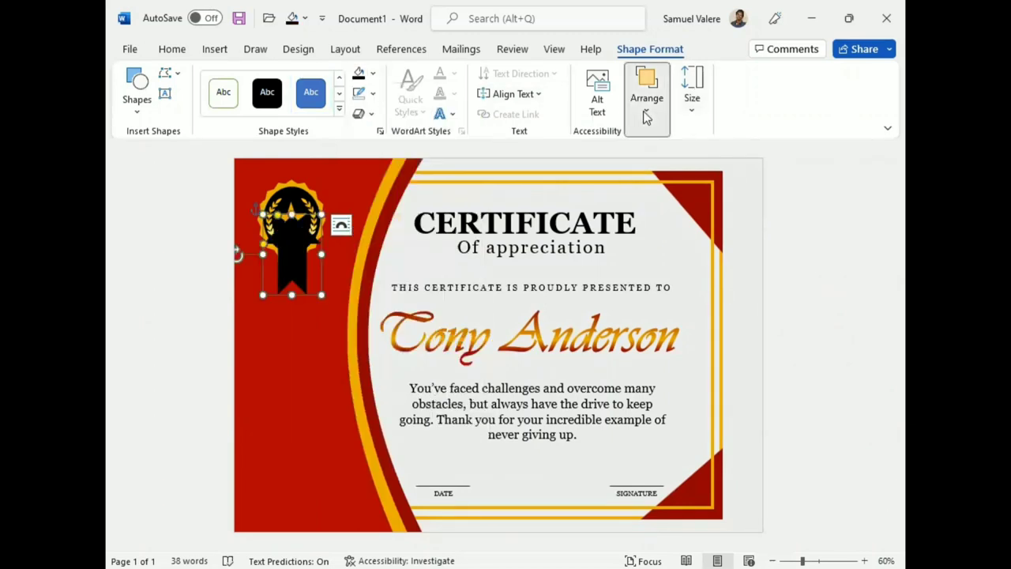
click(643, 111)
click(766, 161)
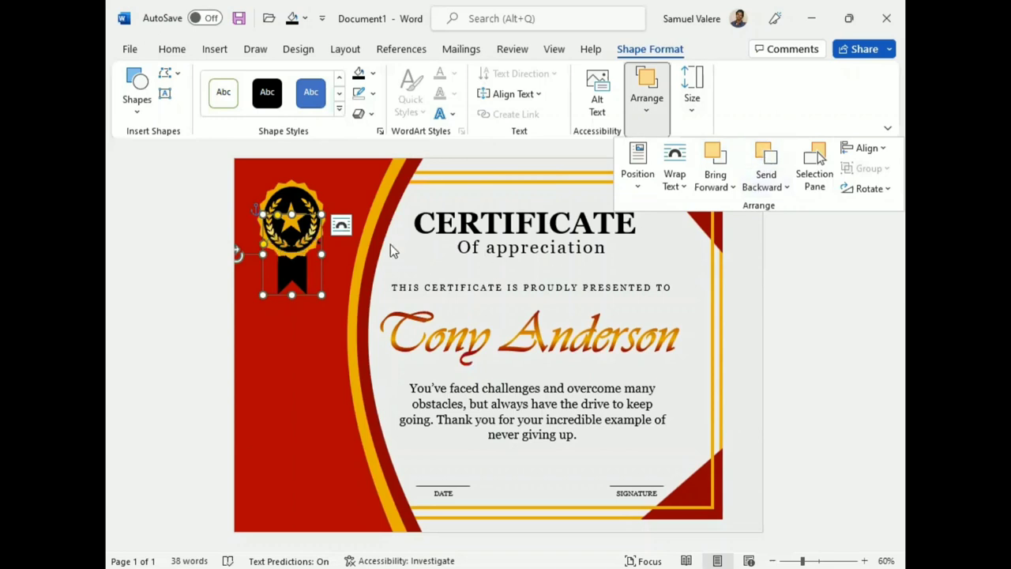
click(278, 216)
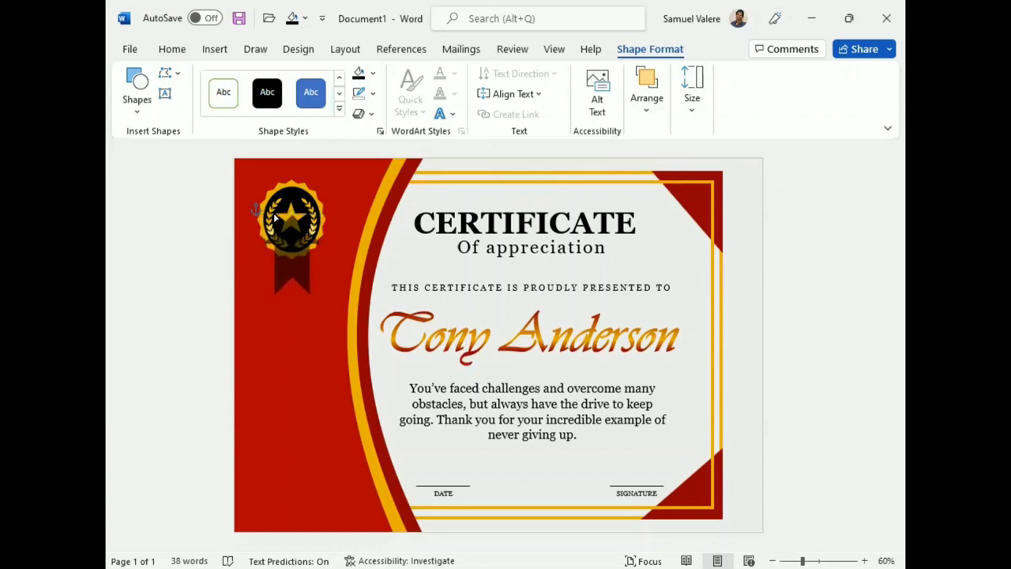
click(273, 212)
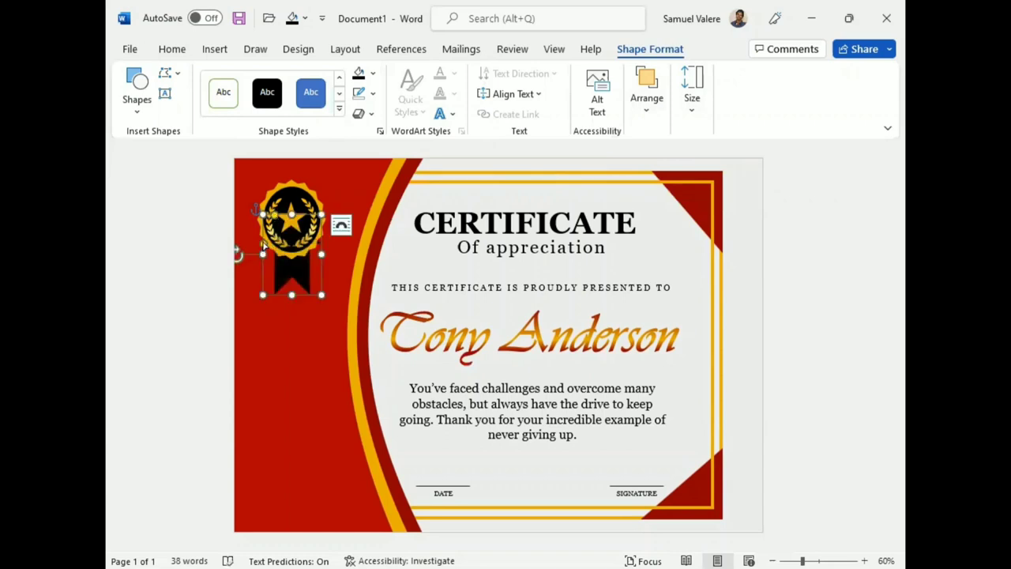
click(272, 233)
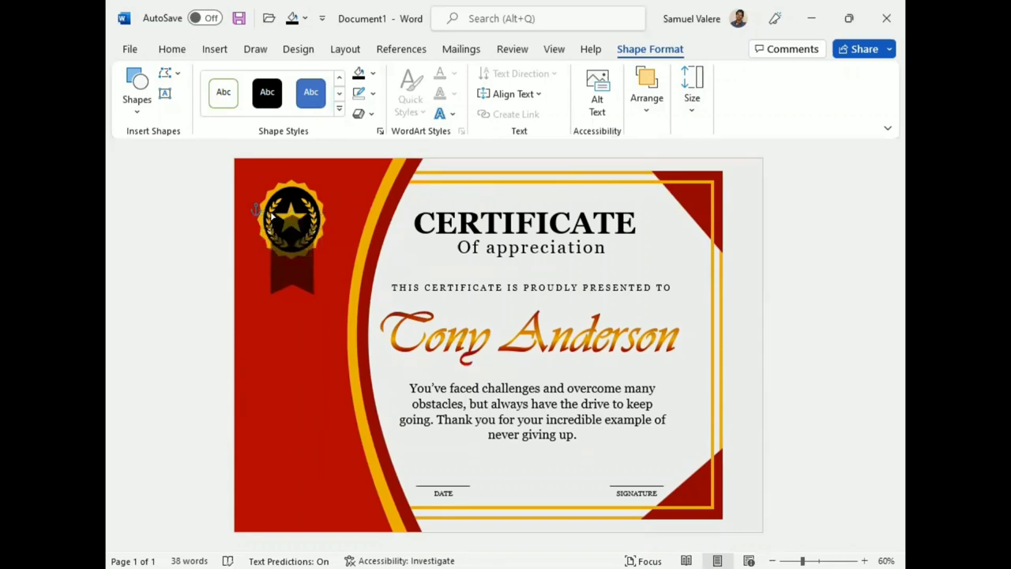
click(316, 288)
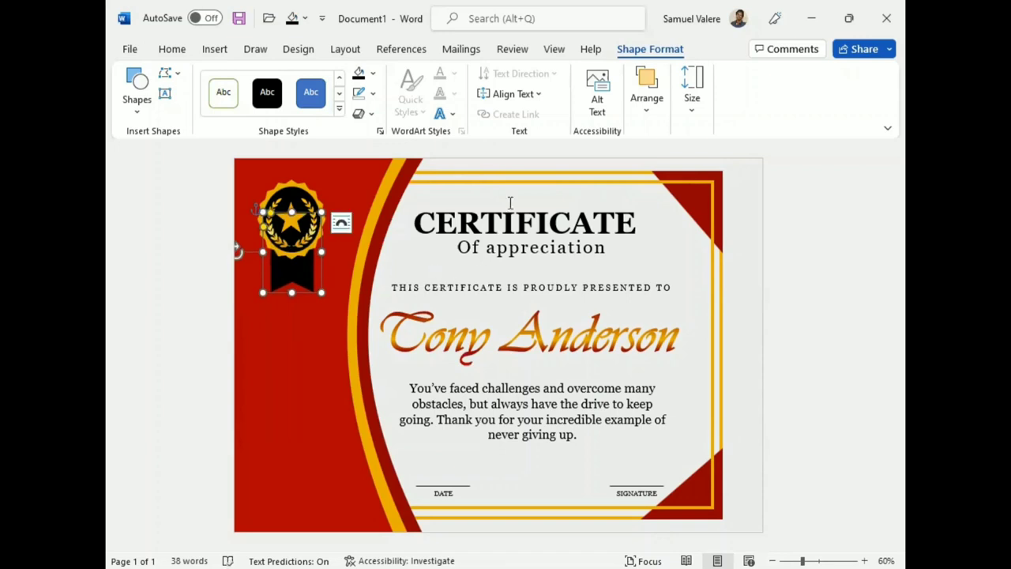
click(164, 93)
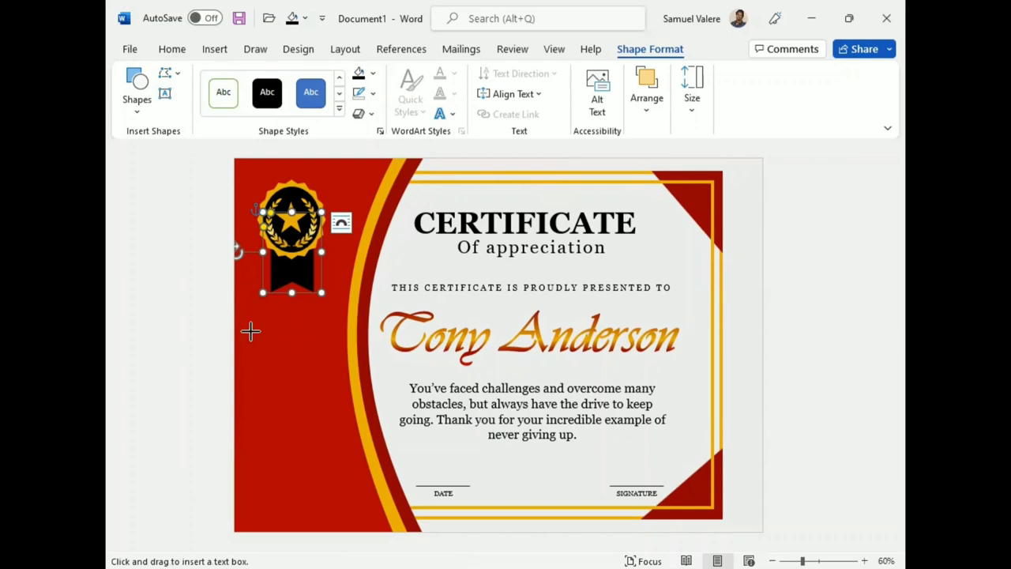
Draw the label text box and set its text to uppercase Georgia, 12 point.
mouse_move(245, 322)
mouse_down()
mouse_move(331, 368)
mouse_move(343, 399)
mouse_up()
text(Honorable Mention)
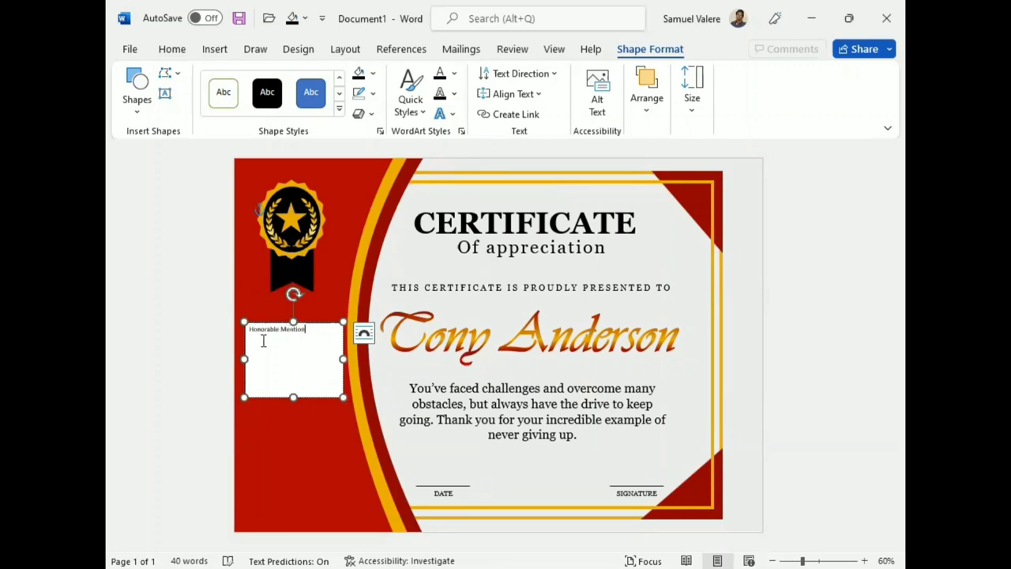
drag(292, 396, 293, 348)
triple_click(284, 328)
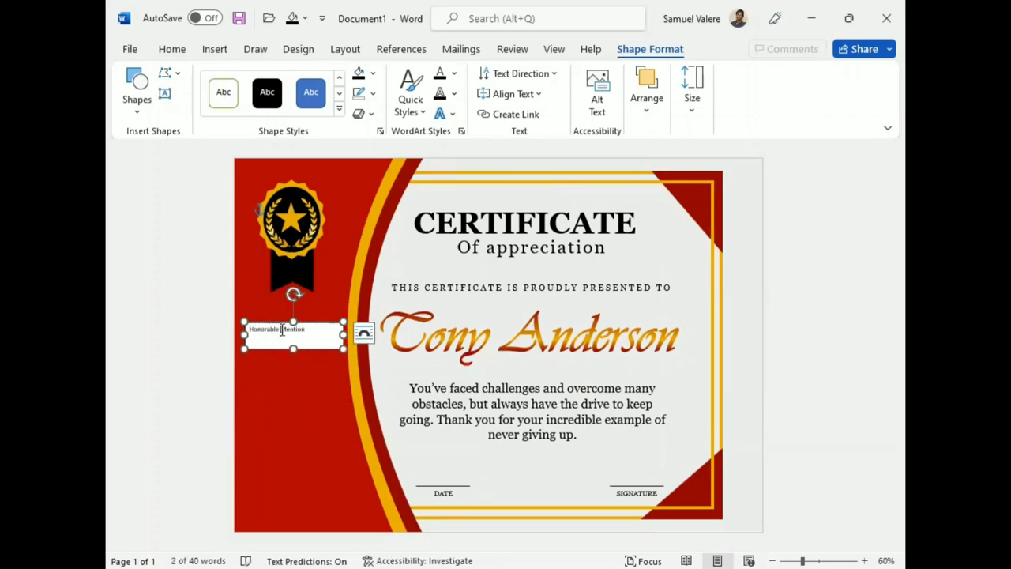
click(172, 50)
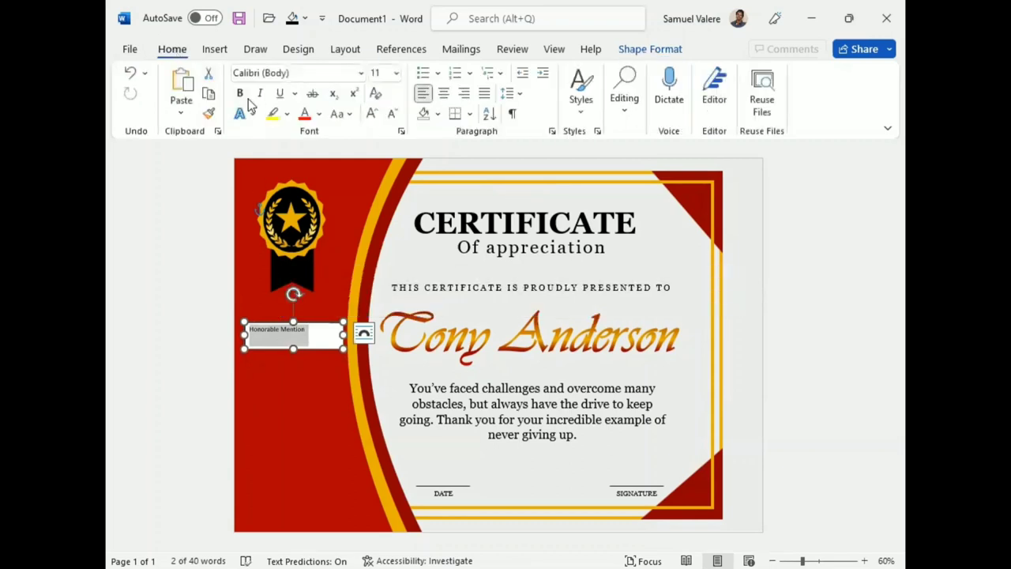
click(304, 71)
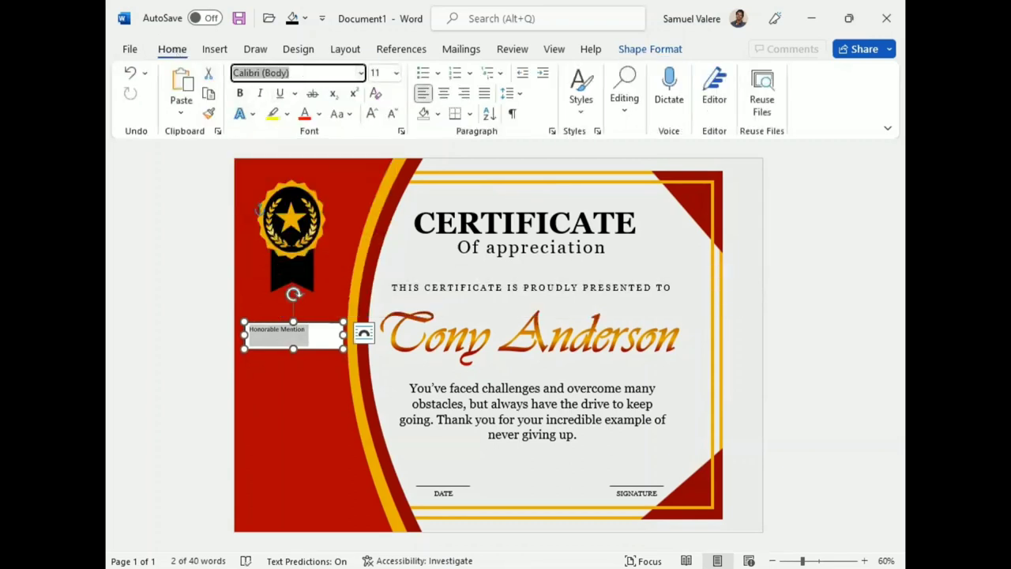
text(Georgia)
key(Return)
click(342, 114)
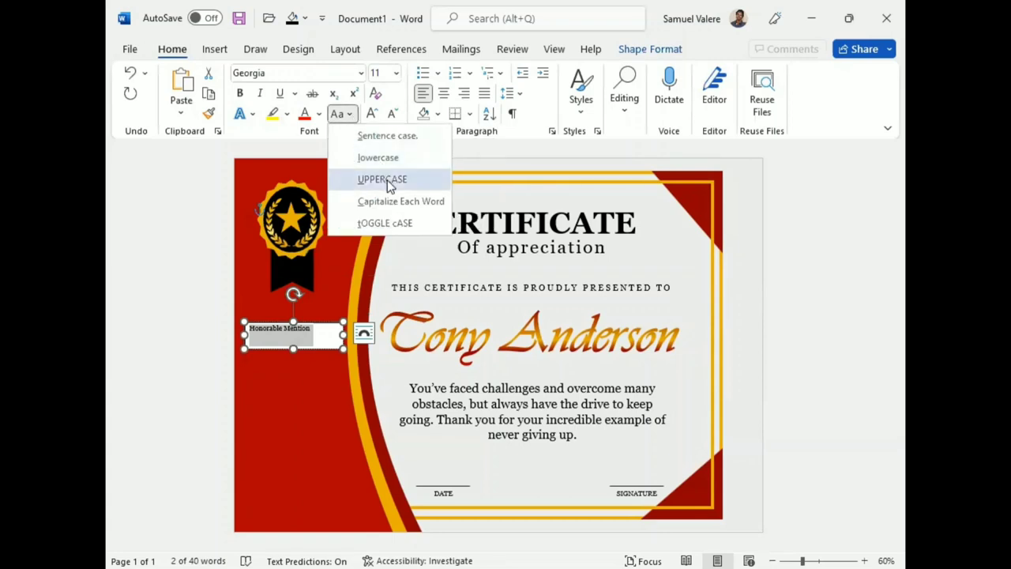
click(382, 179)
click(372, 113)
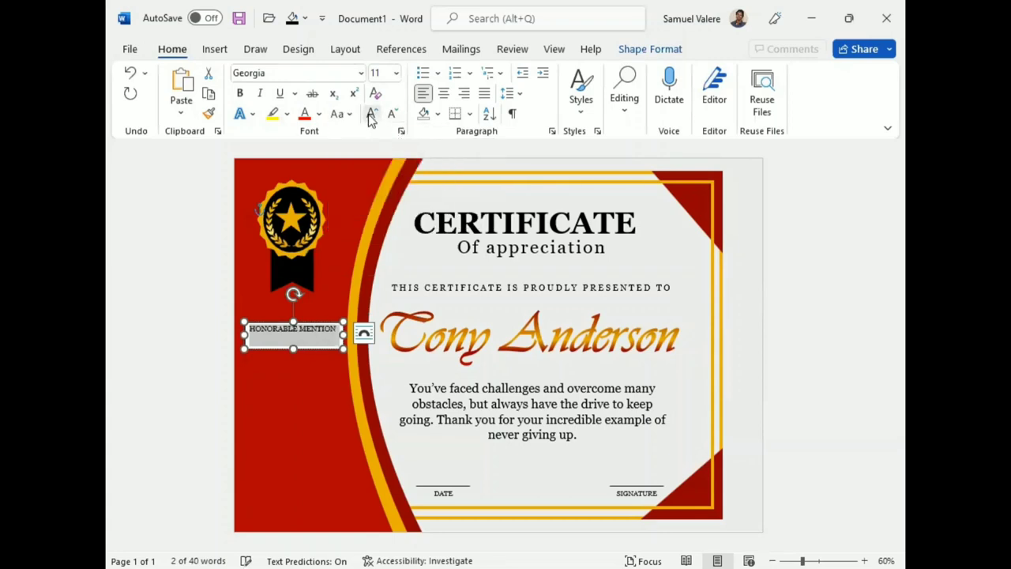
click(301, 329)
Split HONORABLE MENTION onto two lines and make it bold white.
key(Return)
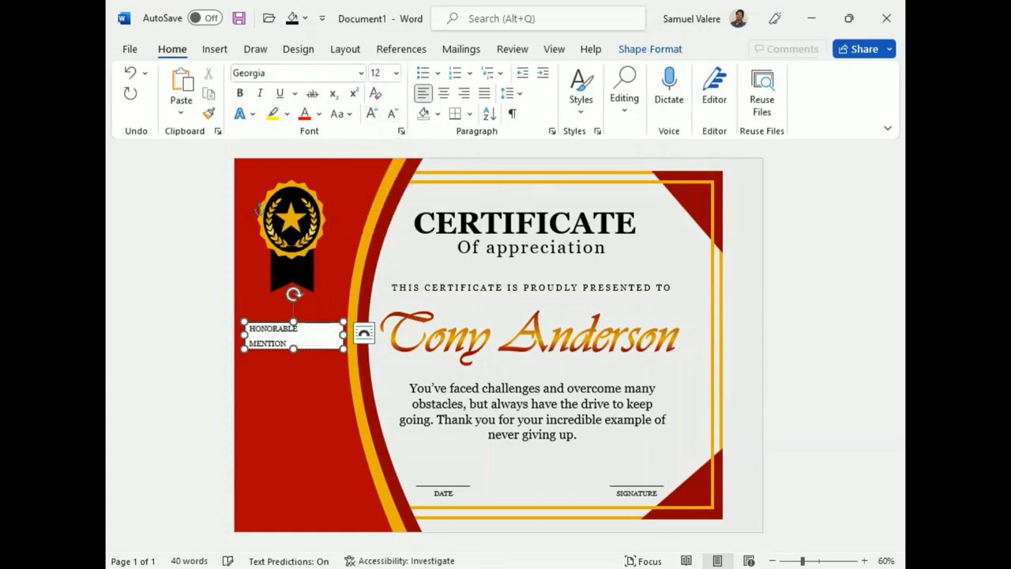
key(BackSpace)
key(Return)
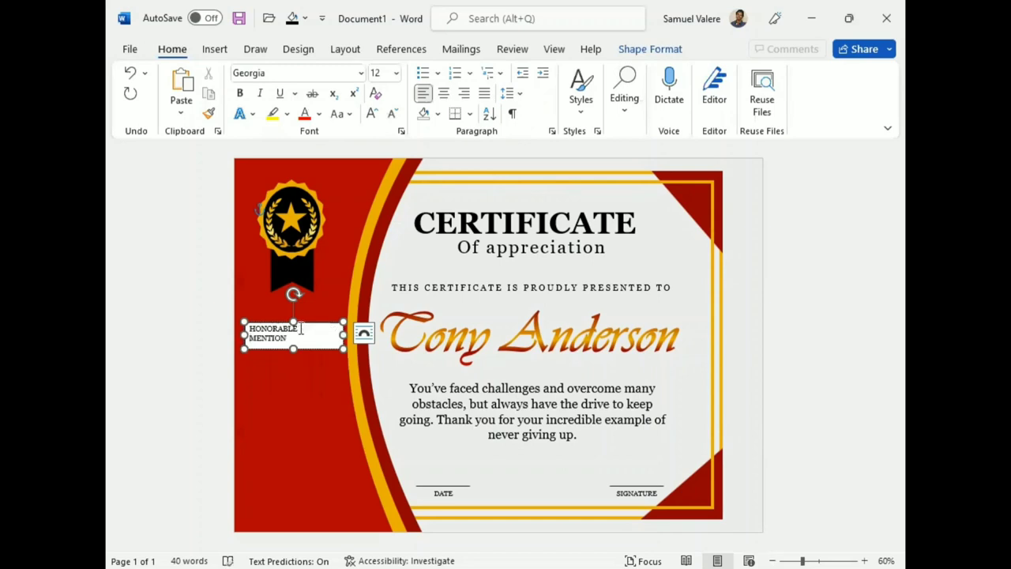
drag(293, 338, 248, 328)
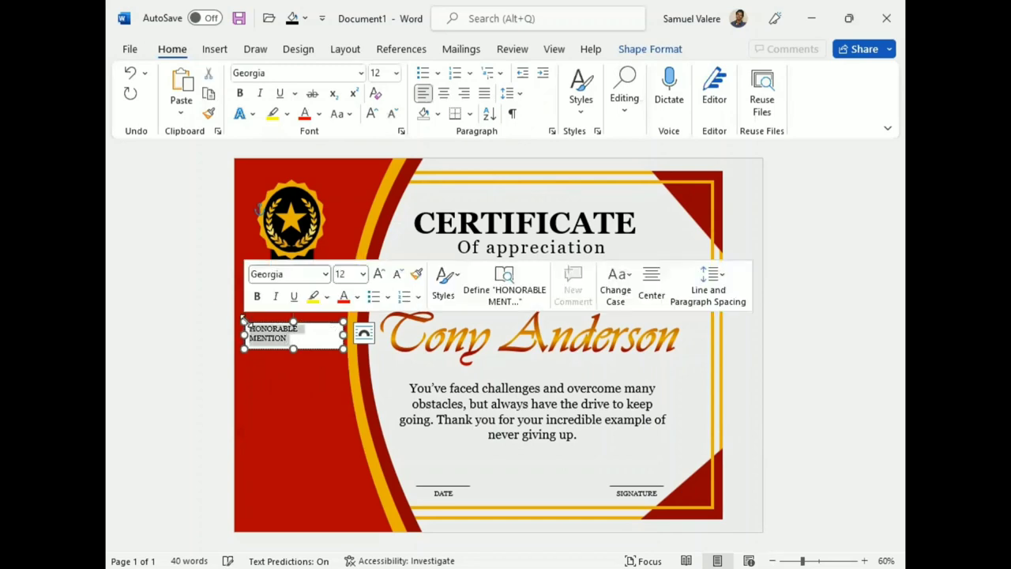
click(240, 93)
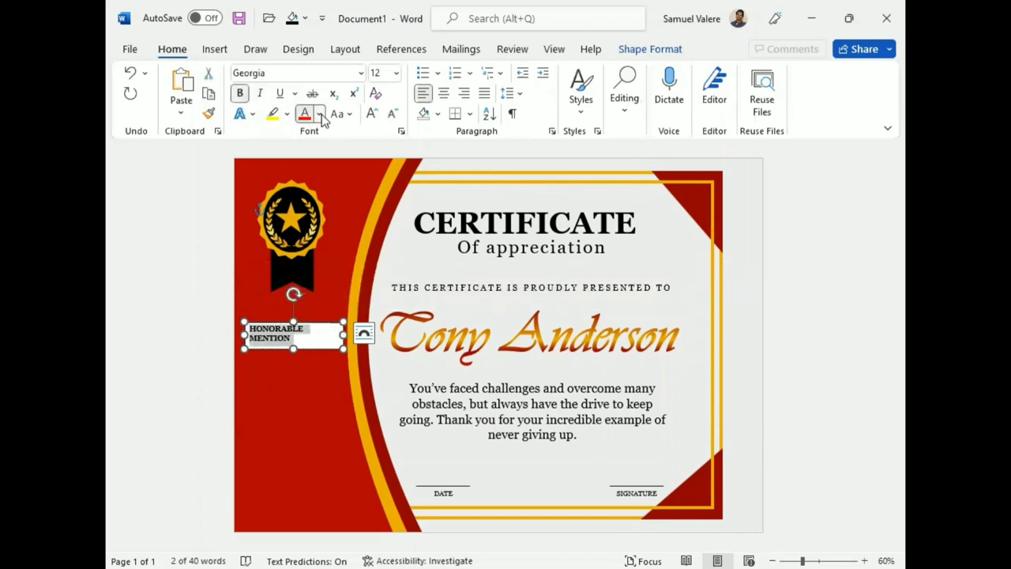
click(319, 114)
click(304, 180)
Remove the text box's fill and outline, enlarge the text to 14 point, and narrow the box.
click(650, 49)
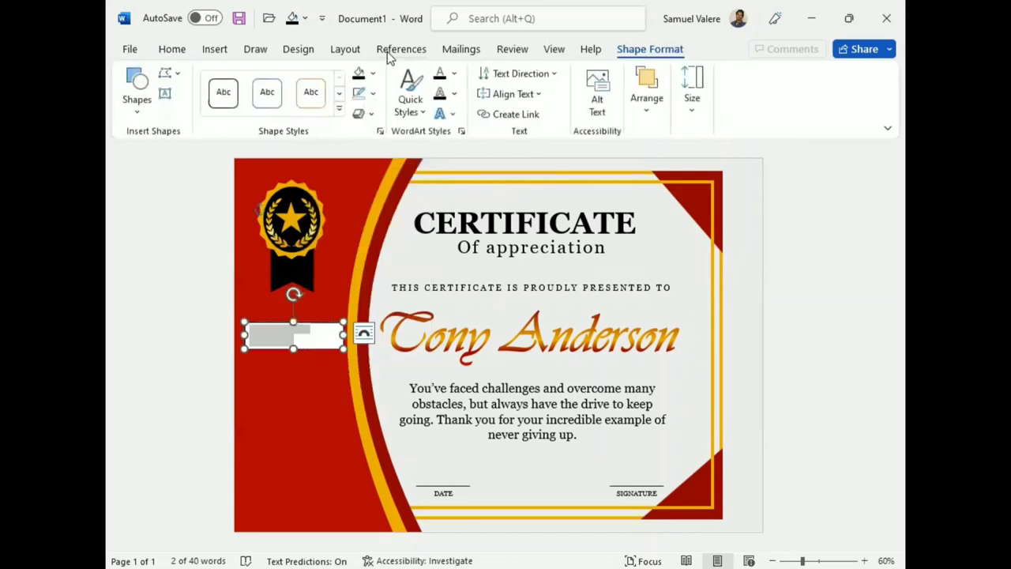
click(366, 73)
click(367, 289)
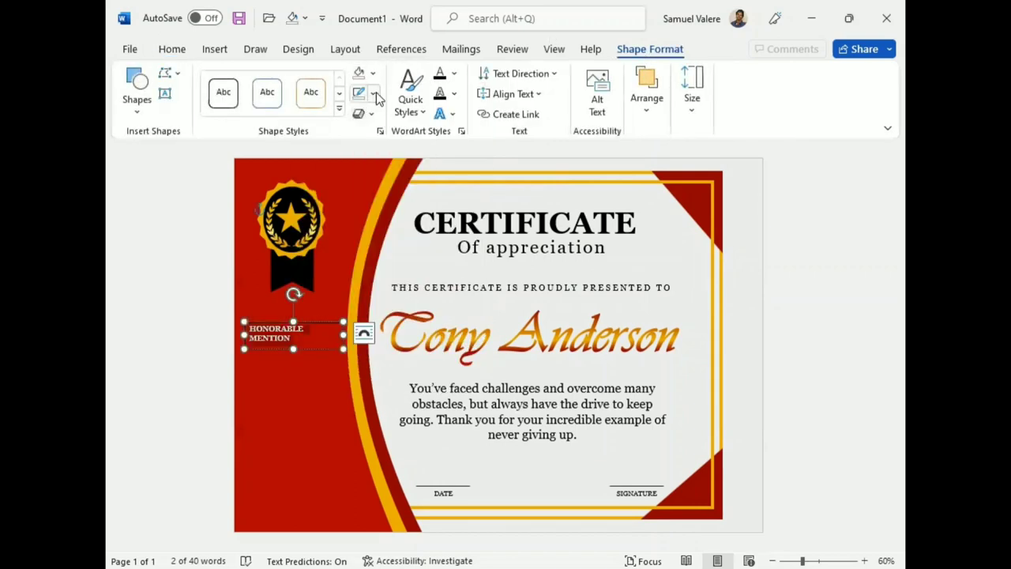
click(365, 93)
click(366, 311)
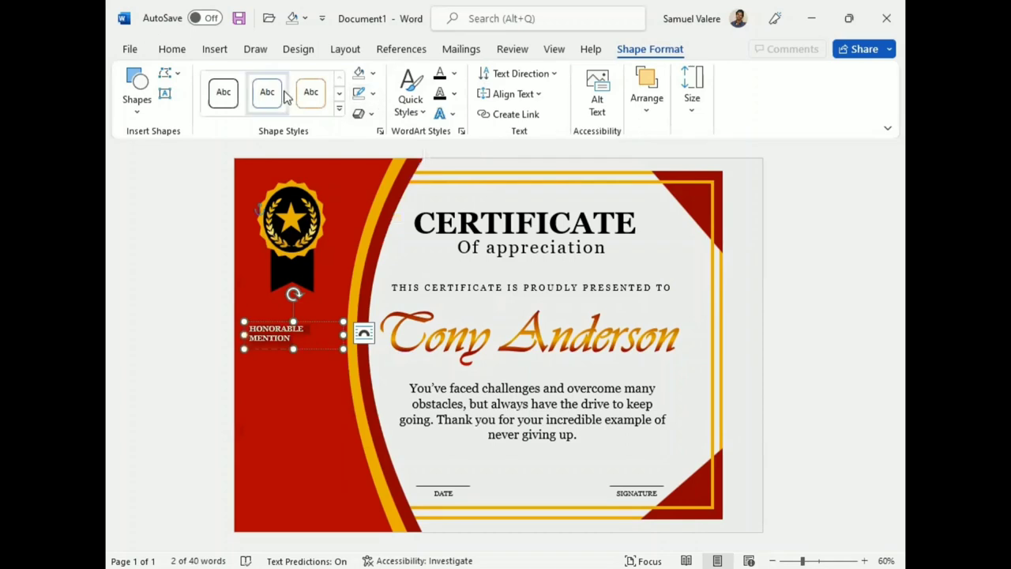
click(172, 52)
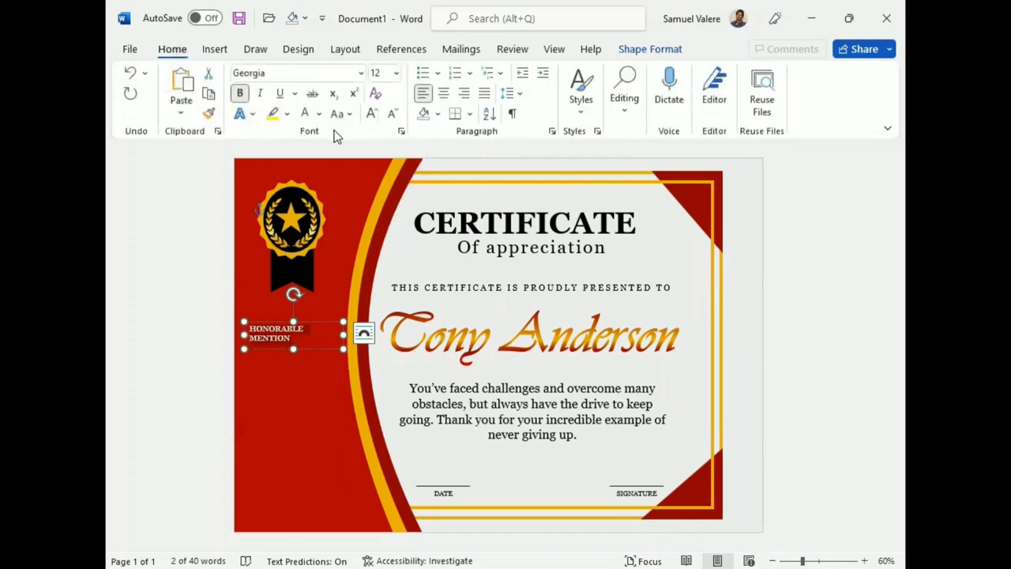
click(371, 113)
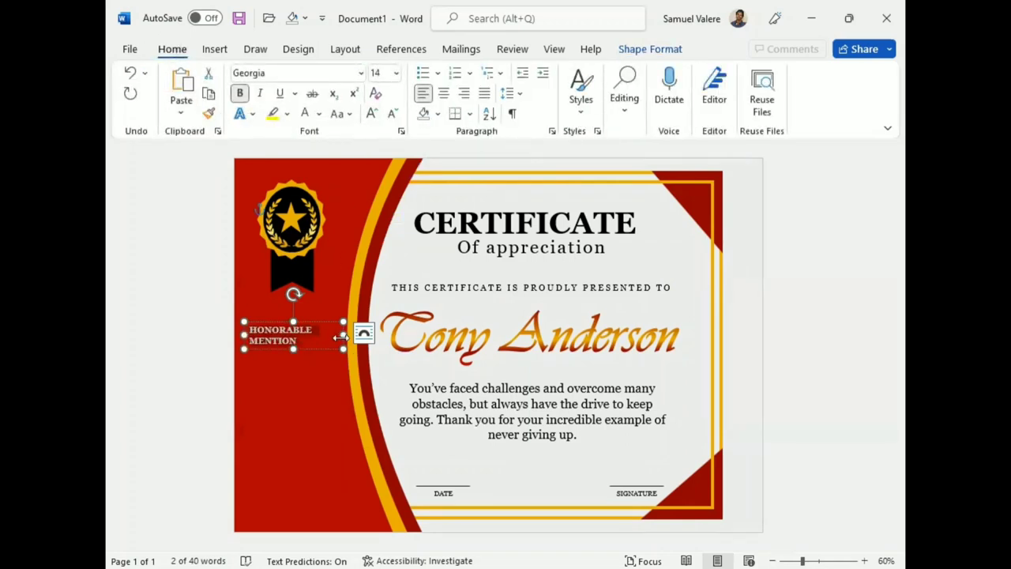
mouse_move(340, 337)
mouse_down()
mouse_move(281, 353)
mouse_move(300, 343)
mouse_up()
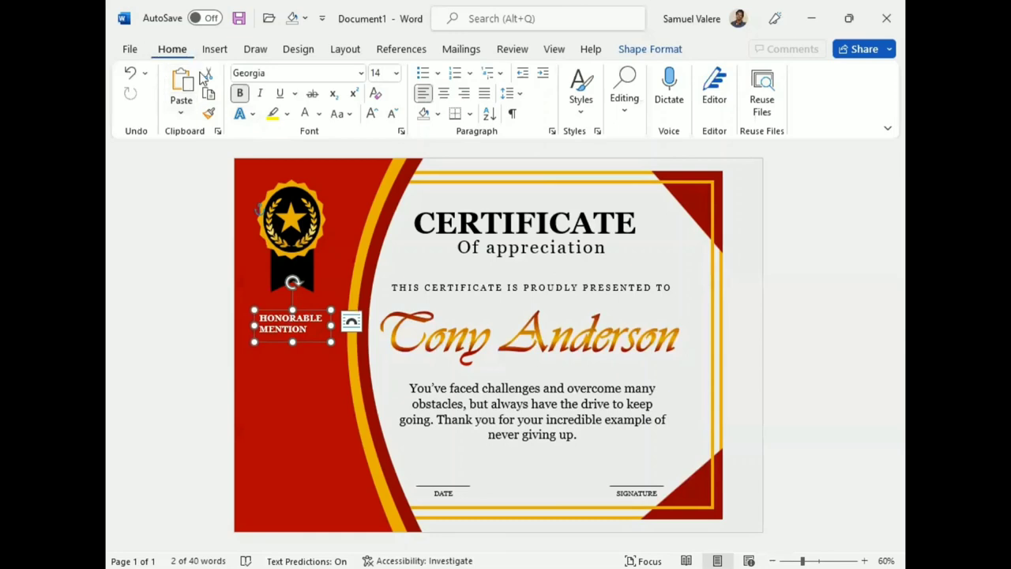
click(291, 189)
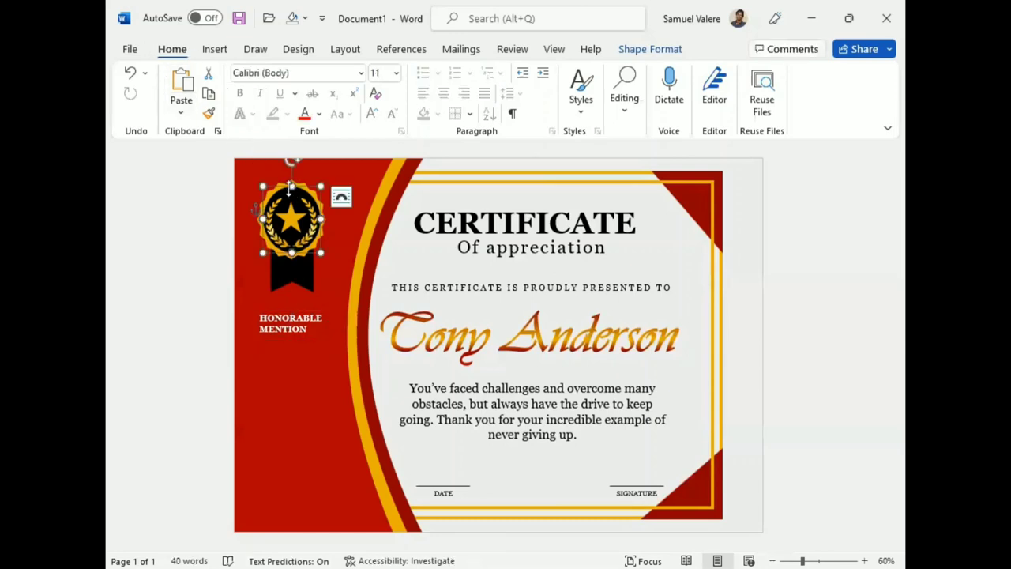
Copy the black circle to the lower left, shrink it, and draw a text shape over it.
drag(291, 220, 303, 493)
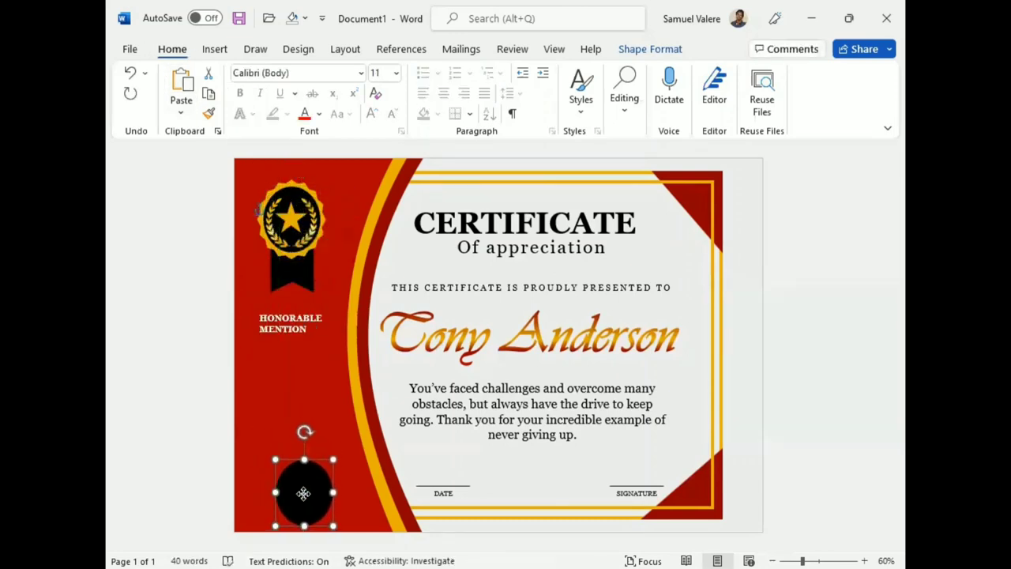
drag(333, 459, 320, 471)
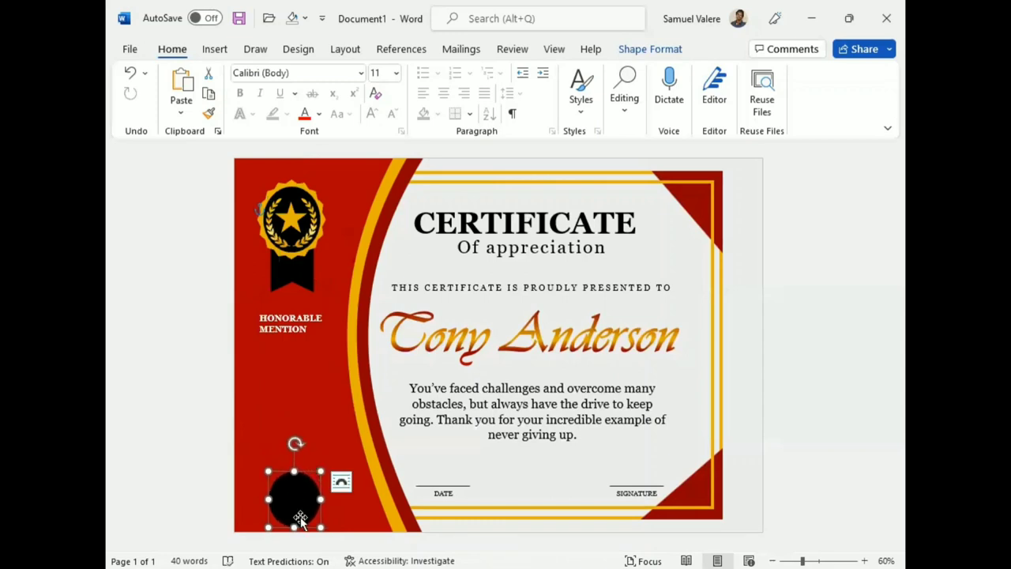
click(216, 49)
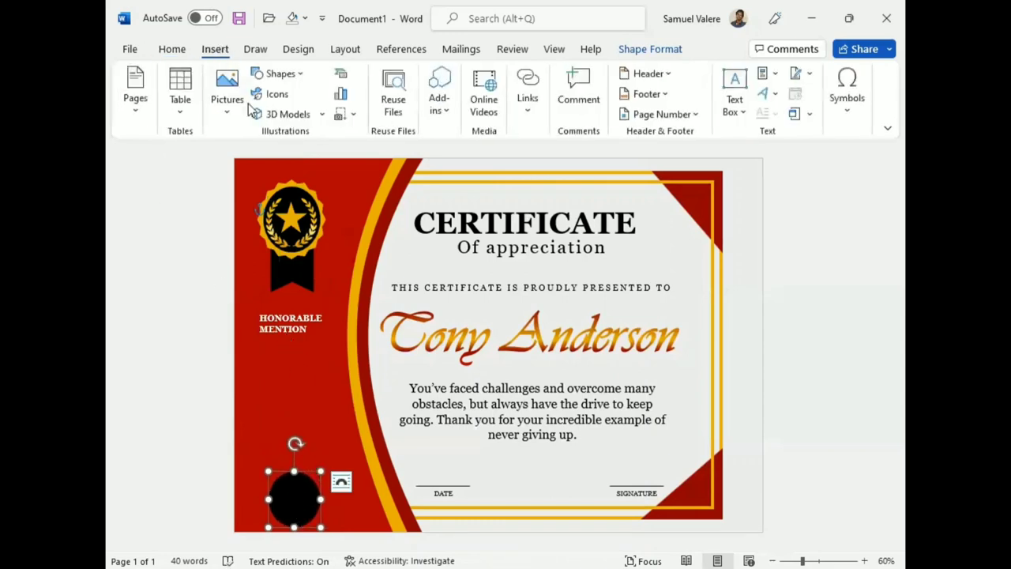
click(281, 73)
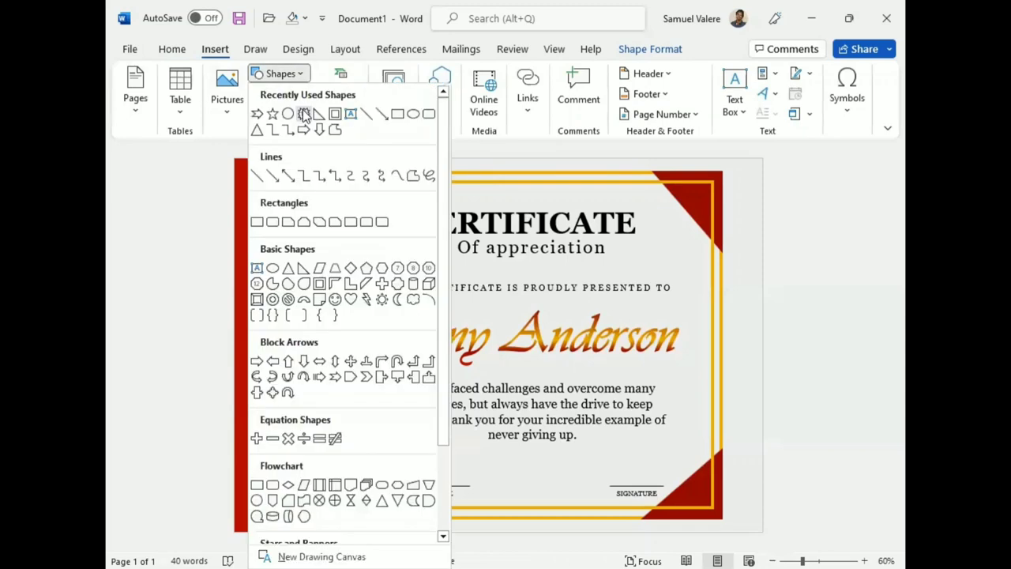
click(353, 116)
drag(322, 508, 271, 491)
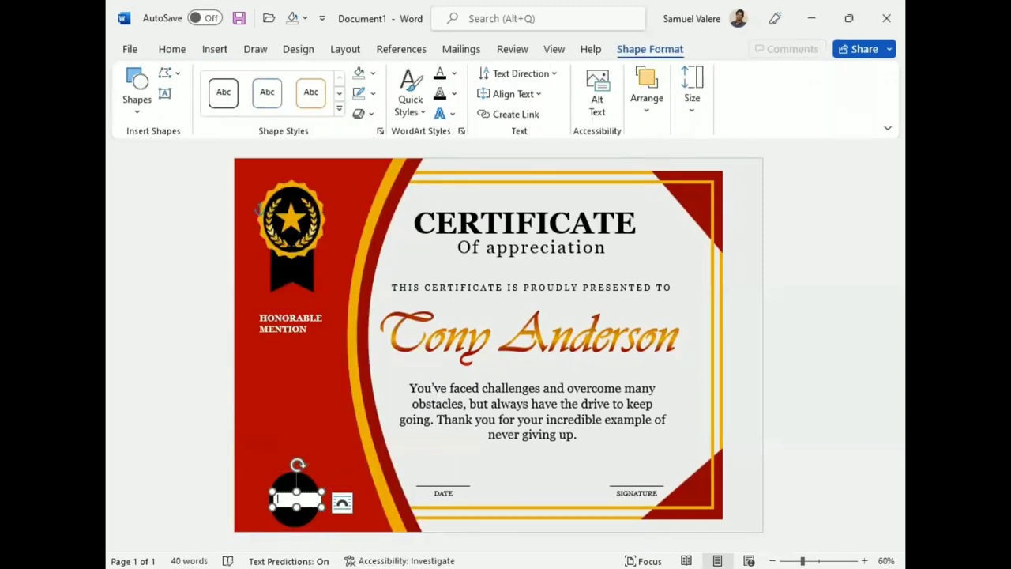
text(Logo)
Give the new text shape no fill and no outline.
double_click(283, 498)
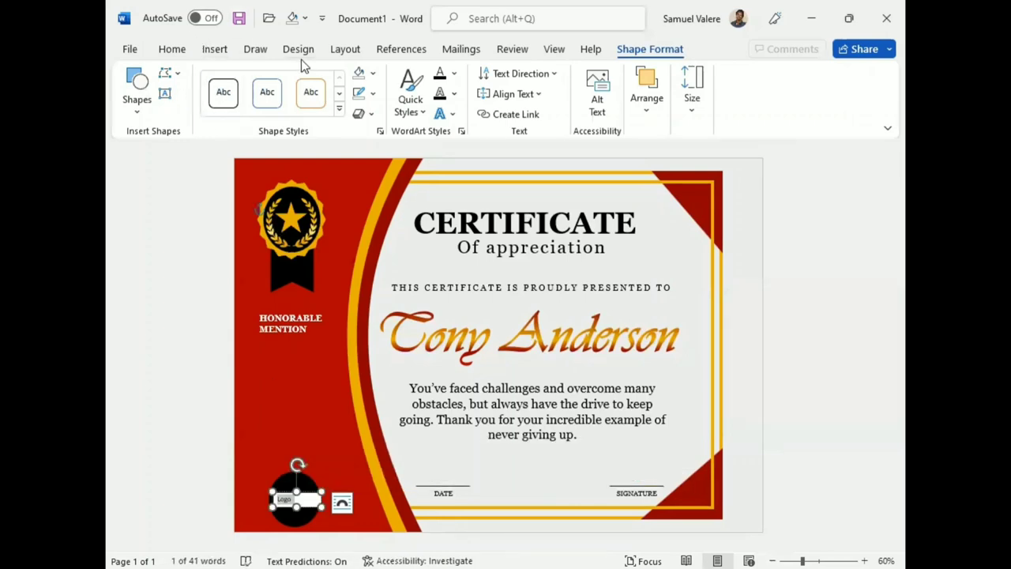
click(365, 72)
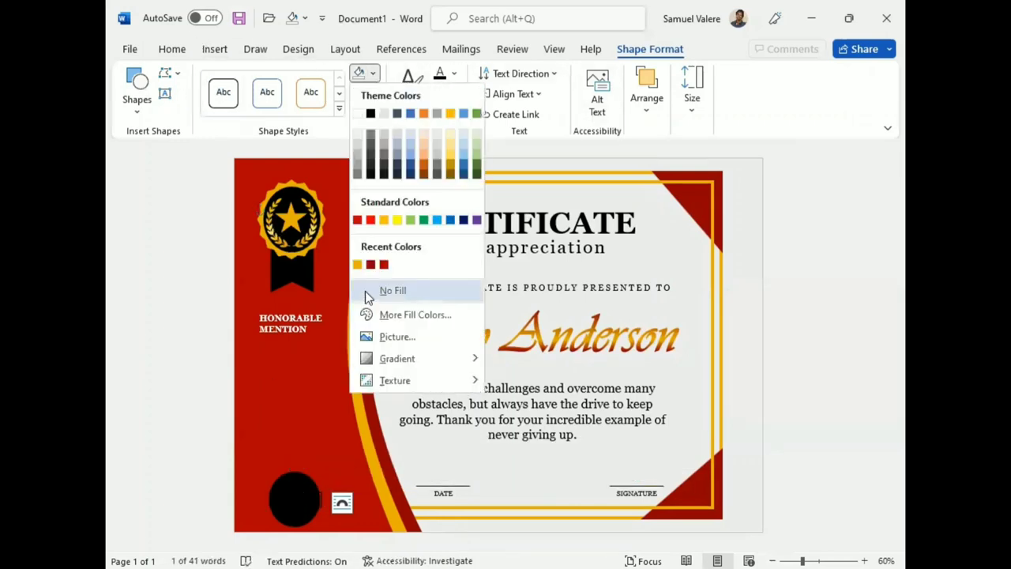
click(364, 291)
click(373, 93)
click(364, 310)
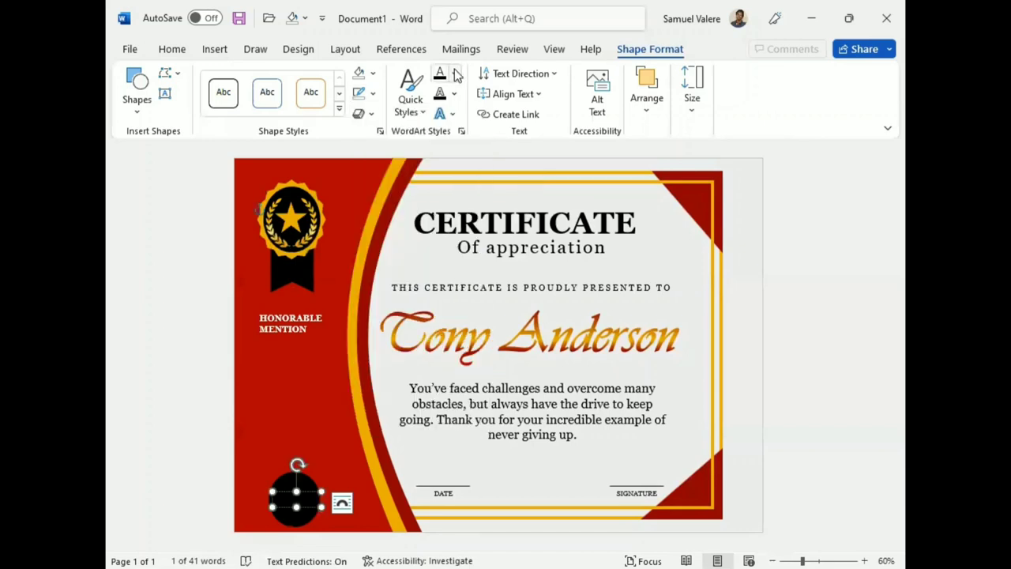
click(454, 73)
Format the logo text as centred, bold, uppercase Georgia at 14 point.
click(172, 49)
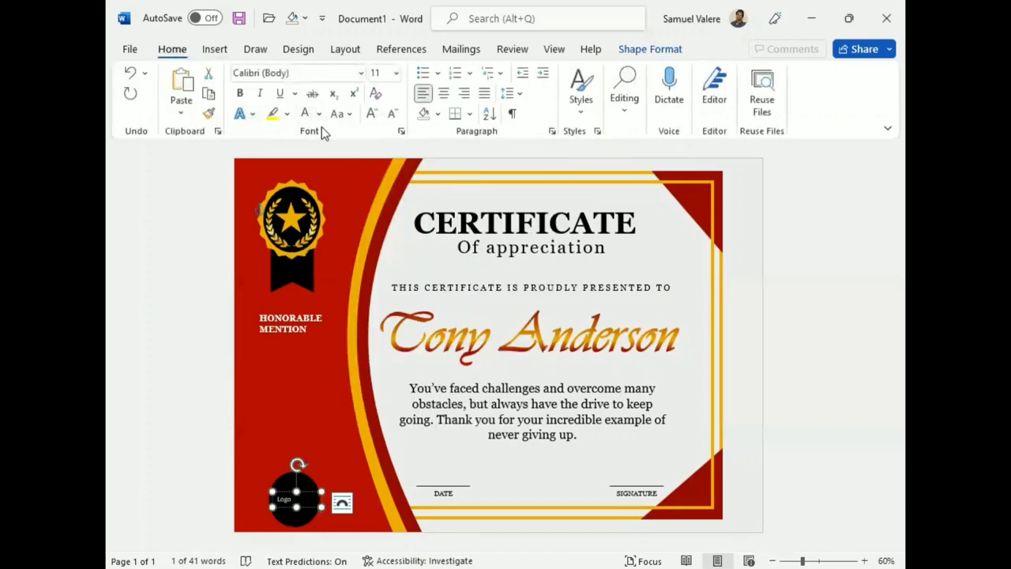
click(339, 114)
click(379, 179)
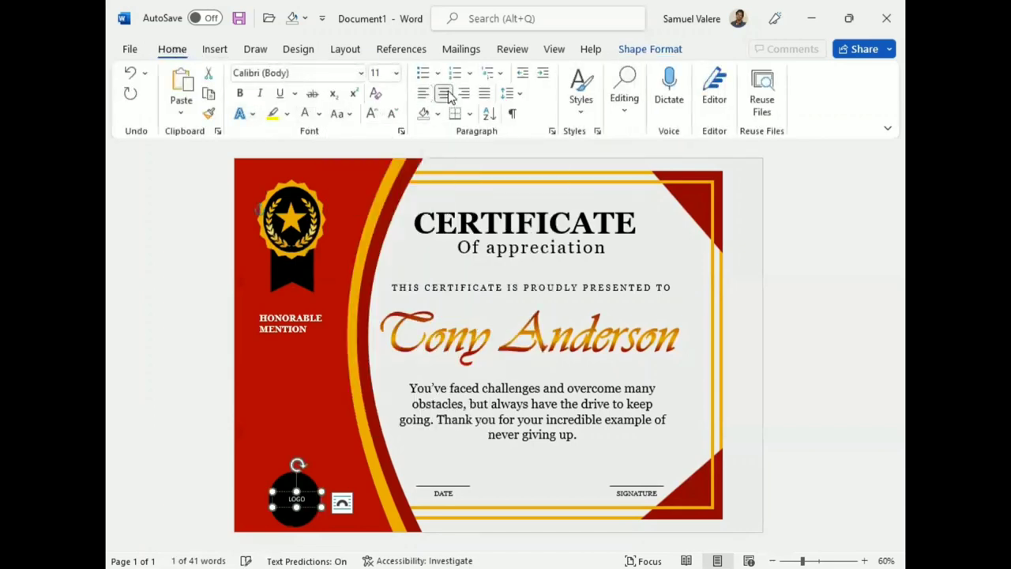
click(444, 93)
click(239, 93)
click(269, 73)
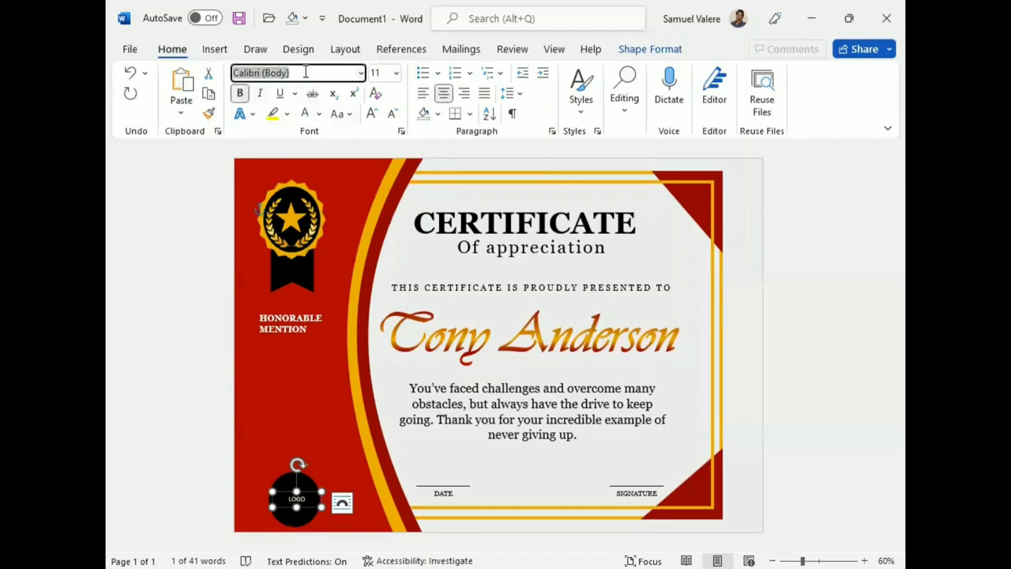
text(Georgia)
key(Return)
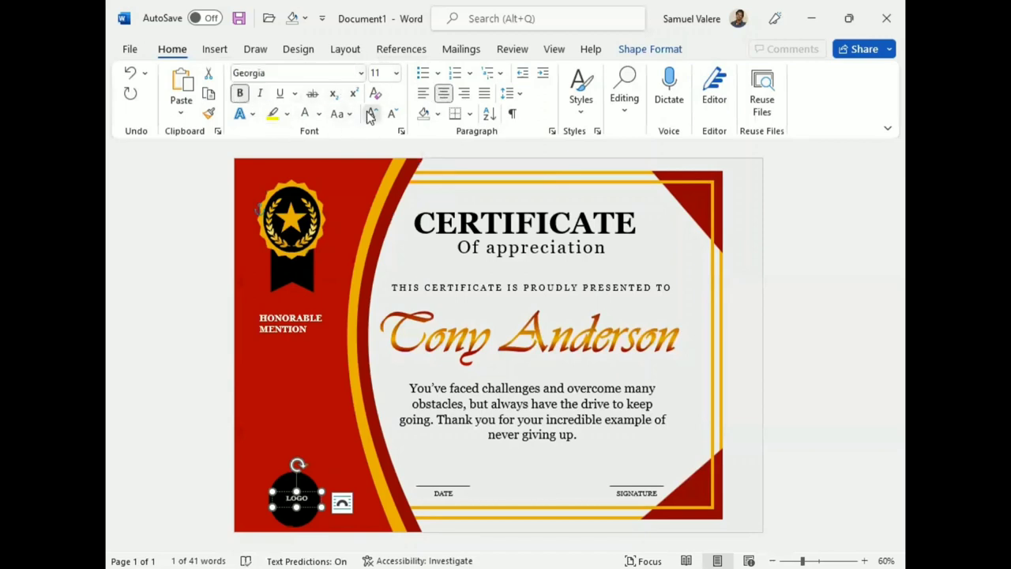
click(372, 115)
click(372, 115)
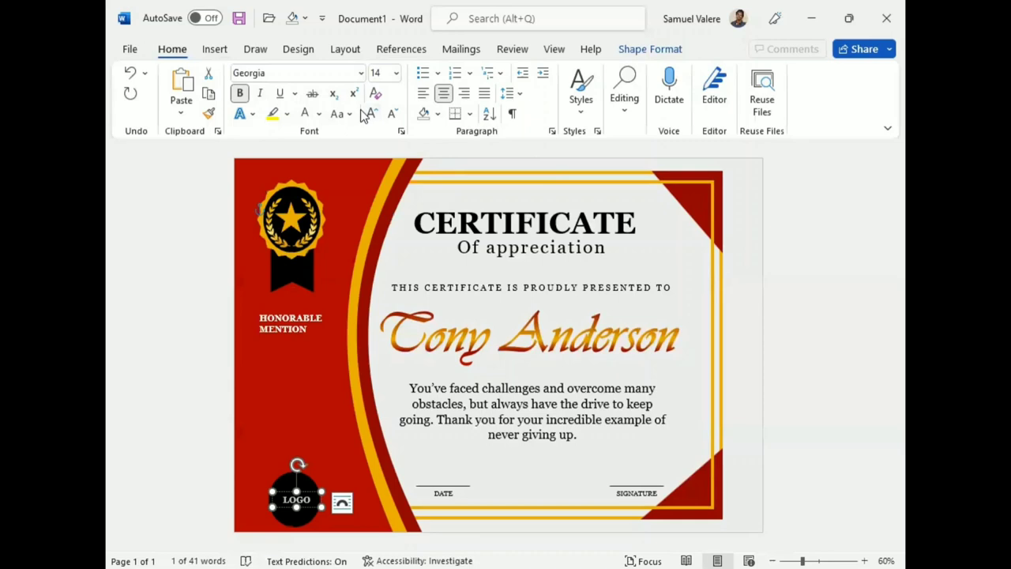
Add YOUR before LOGO in uppercase, put LOGO on a second line, and nudge the circle into place.
click(284, 499)
text(Yo)
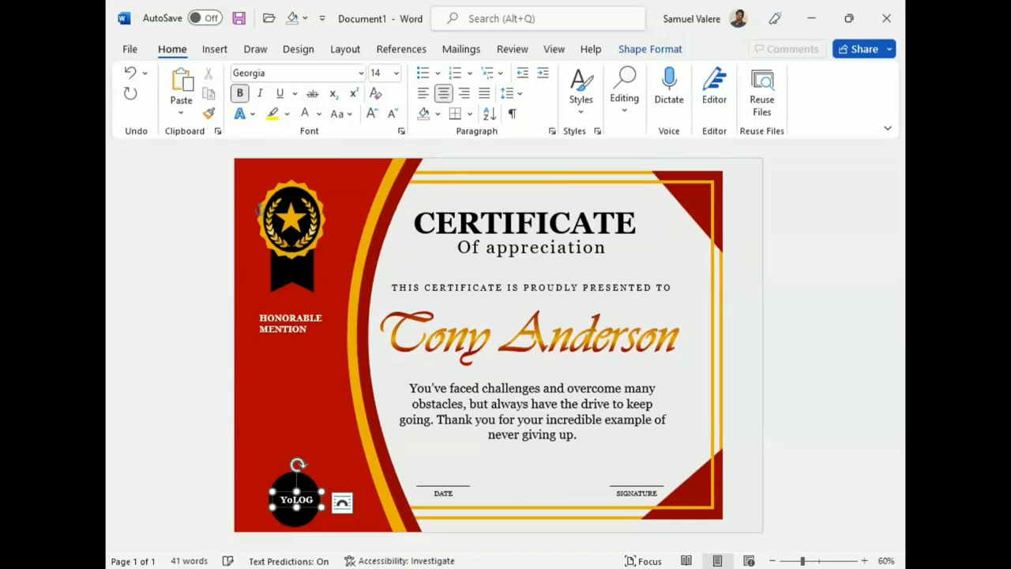
text(ur)
double_click(286, 498)
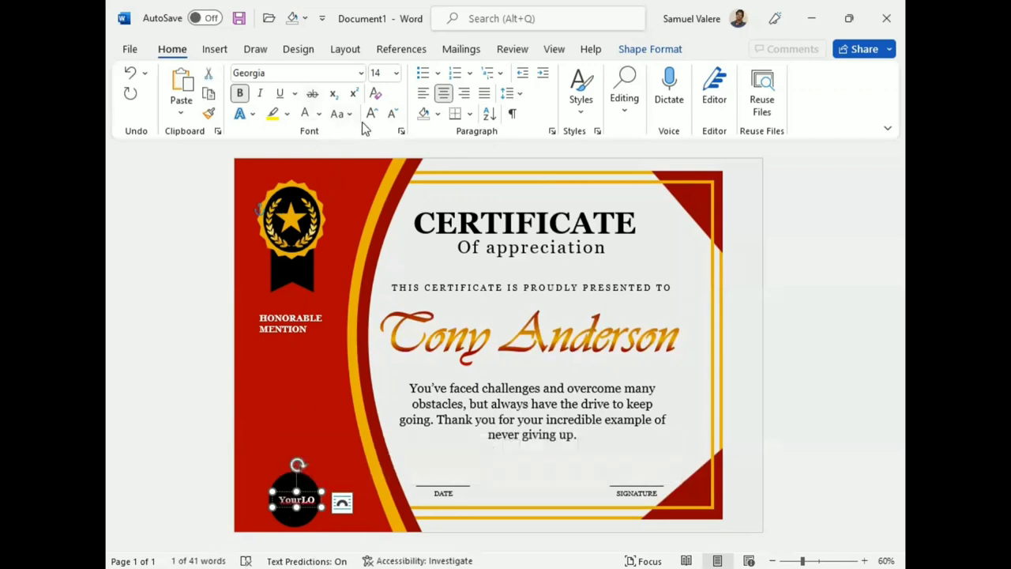
click(339, 112)
click(385, 176)
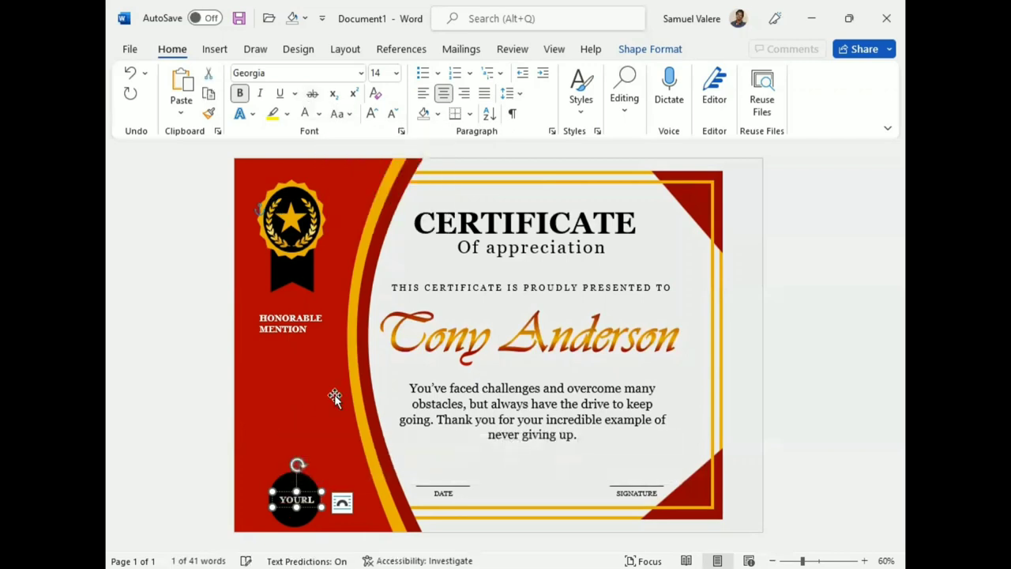
click(306, 499)
key(Return)
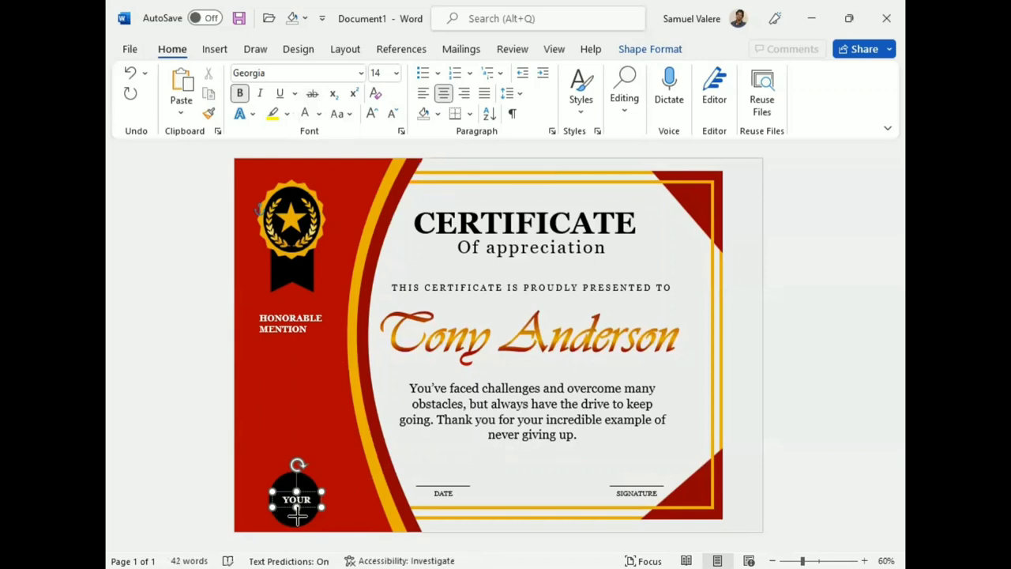
click(313, 490)
mouse_move(313, 489)
mouse_down()
mouse_move(304, 487)
mouse_move(308, 495)
mouse_up()
click(313, 480)
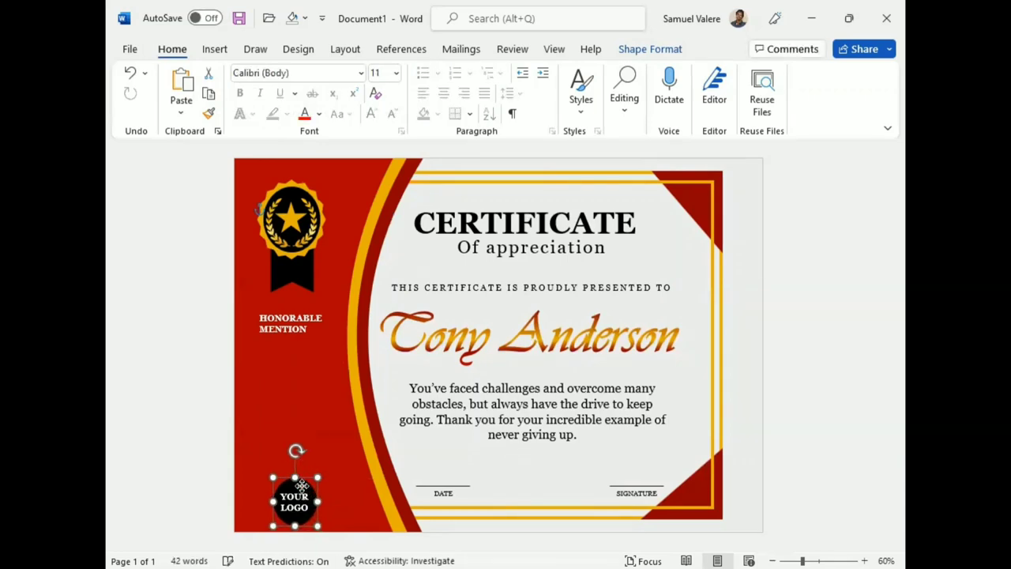